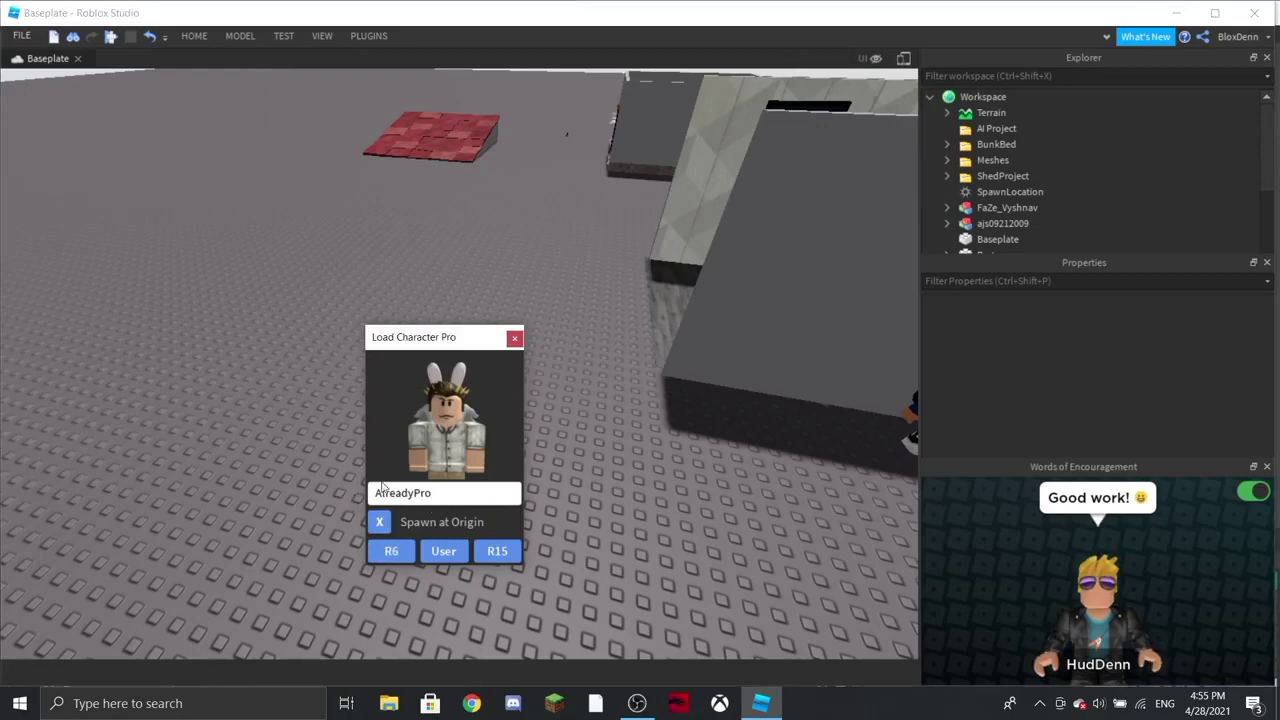
# Step: Load the character for the requested player's username as an R6 rig with Load Character Pro, and close the plugin window
pyautogui.click(480, 497)
pyautogui.hotkey('ctrl', 'a')
pyautogui.press('BackSpace')
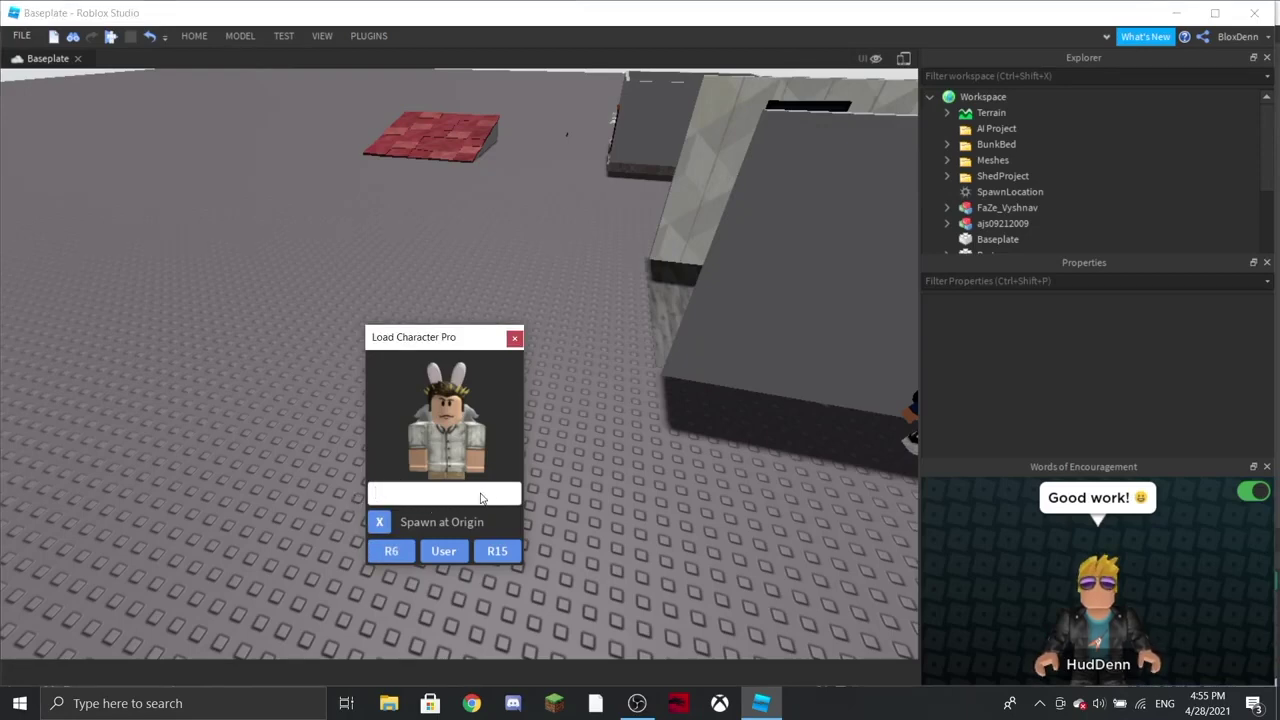
pyautogui.write('FaZe')
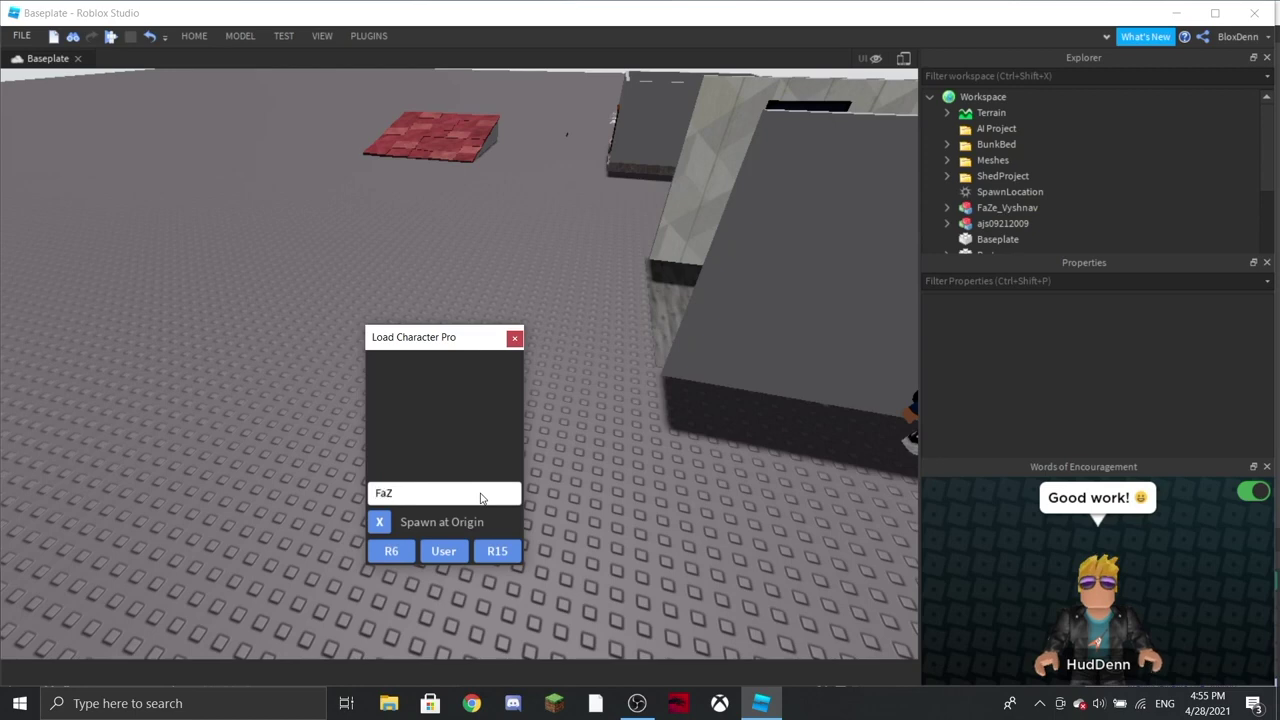
pyautogui.scroll(5, 655, 411)
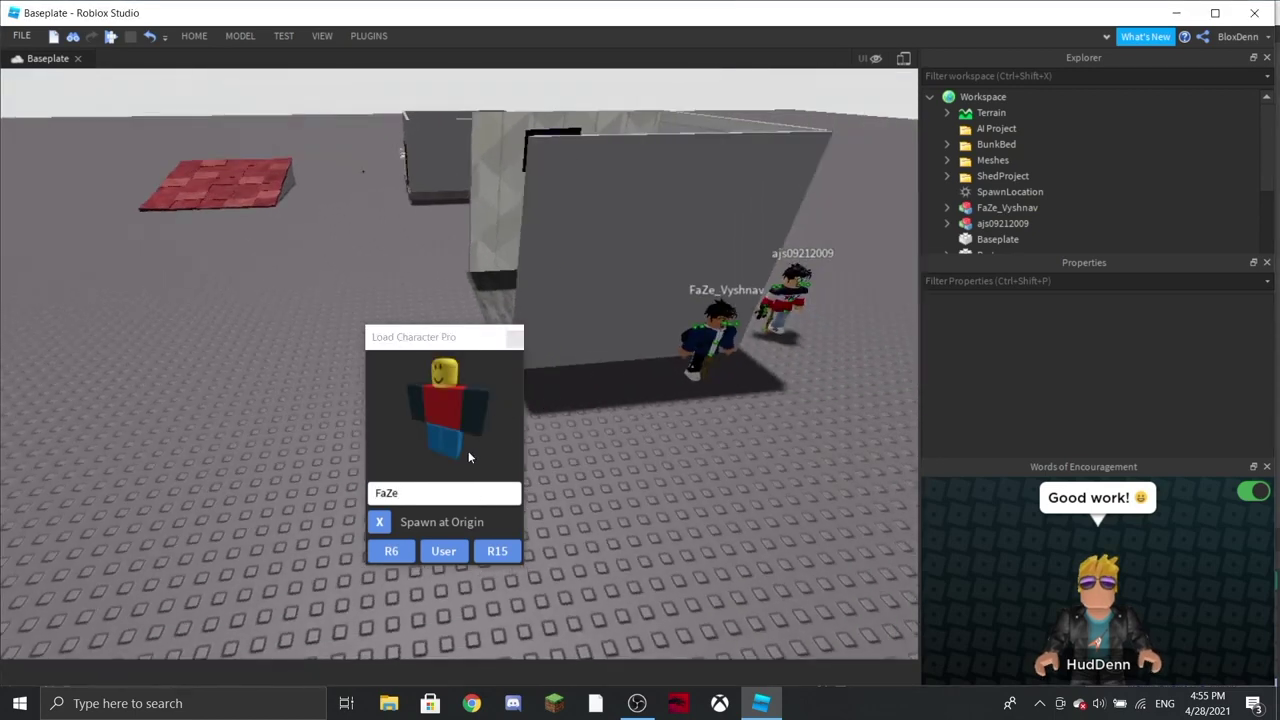
pyautogui.click(453, 497)
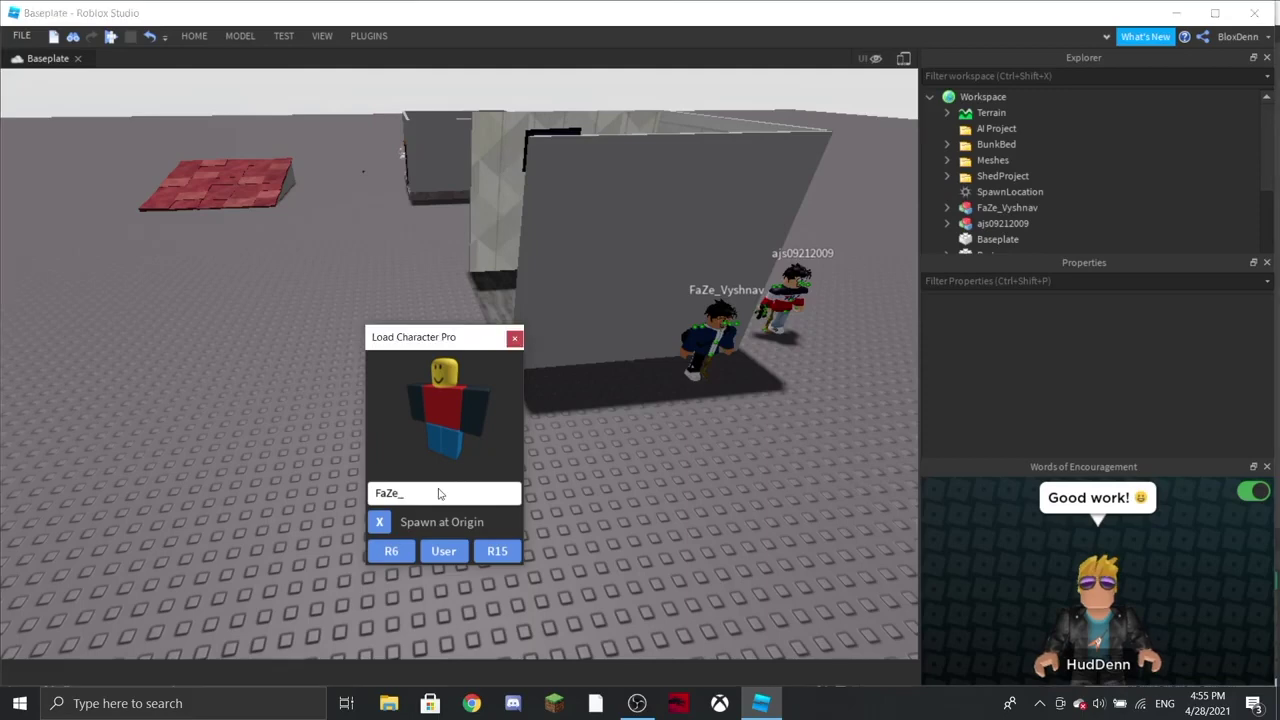
pyautogui.write('_Vy')
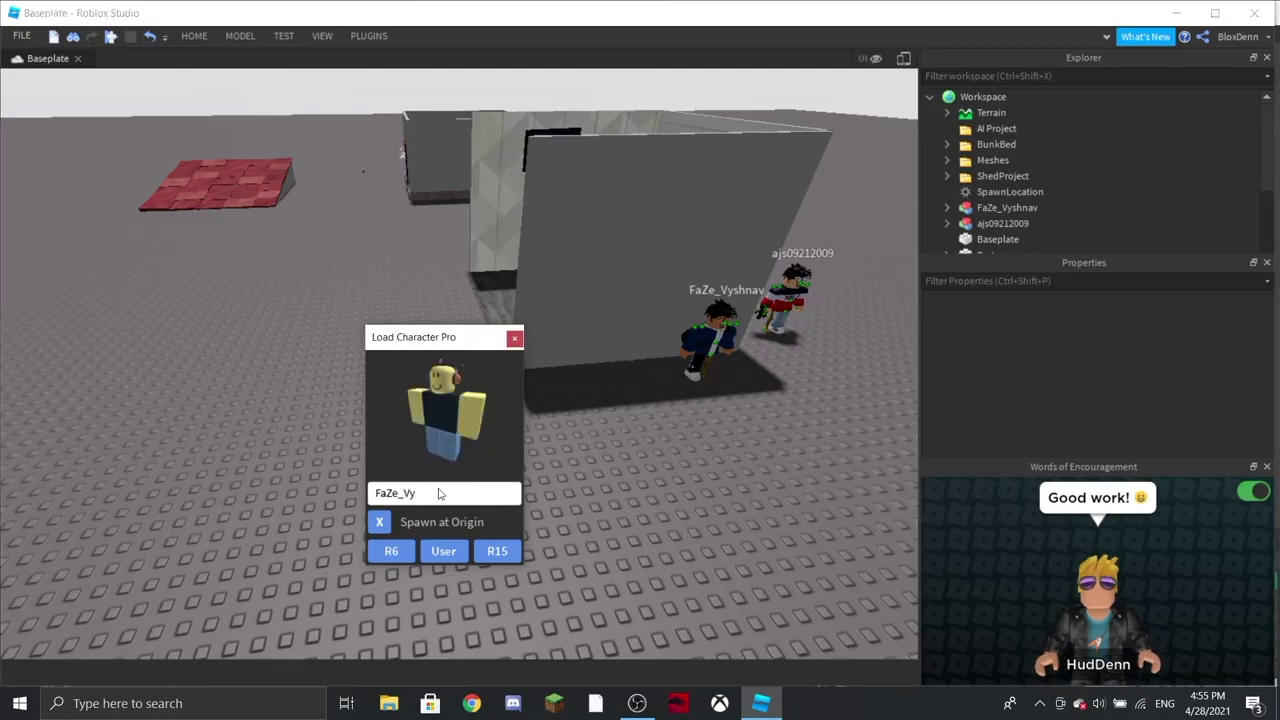
pyautogui.write('shnav')
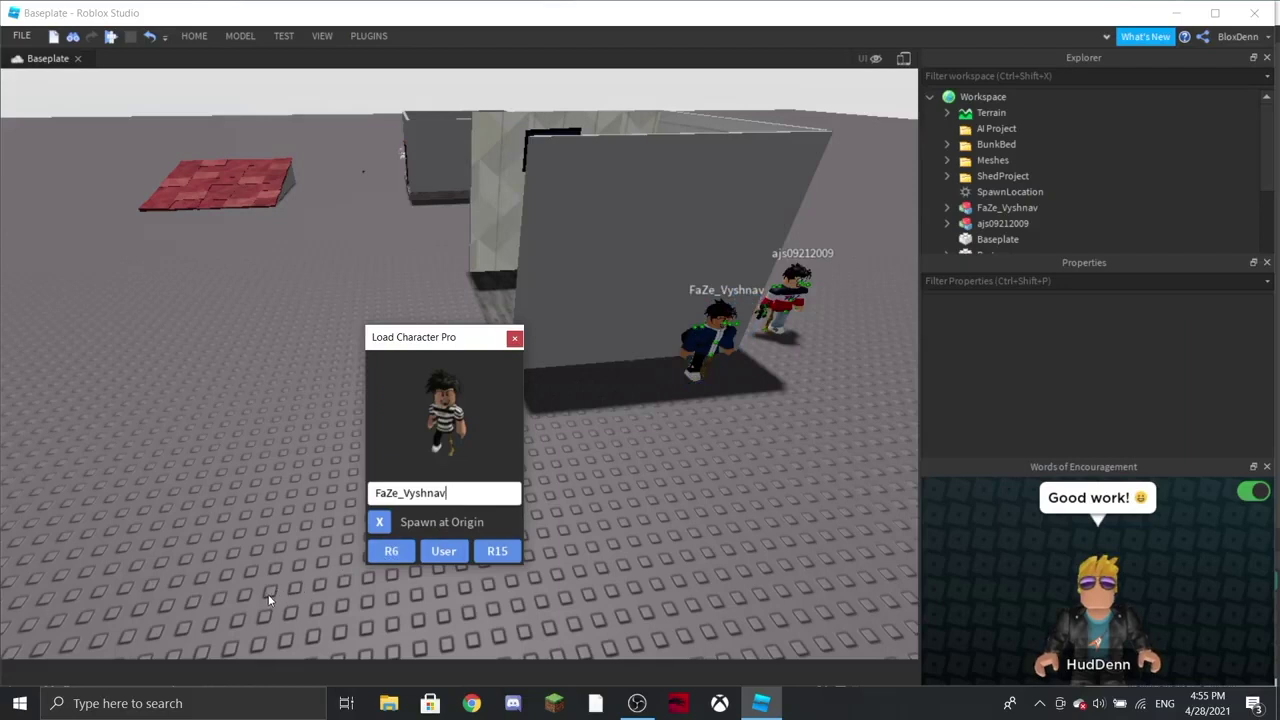
pyautogui.click(376, 554)
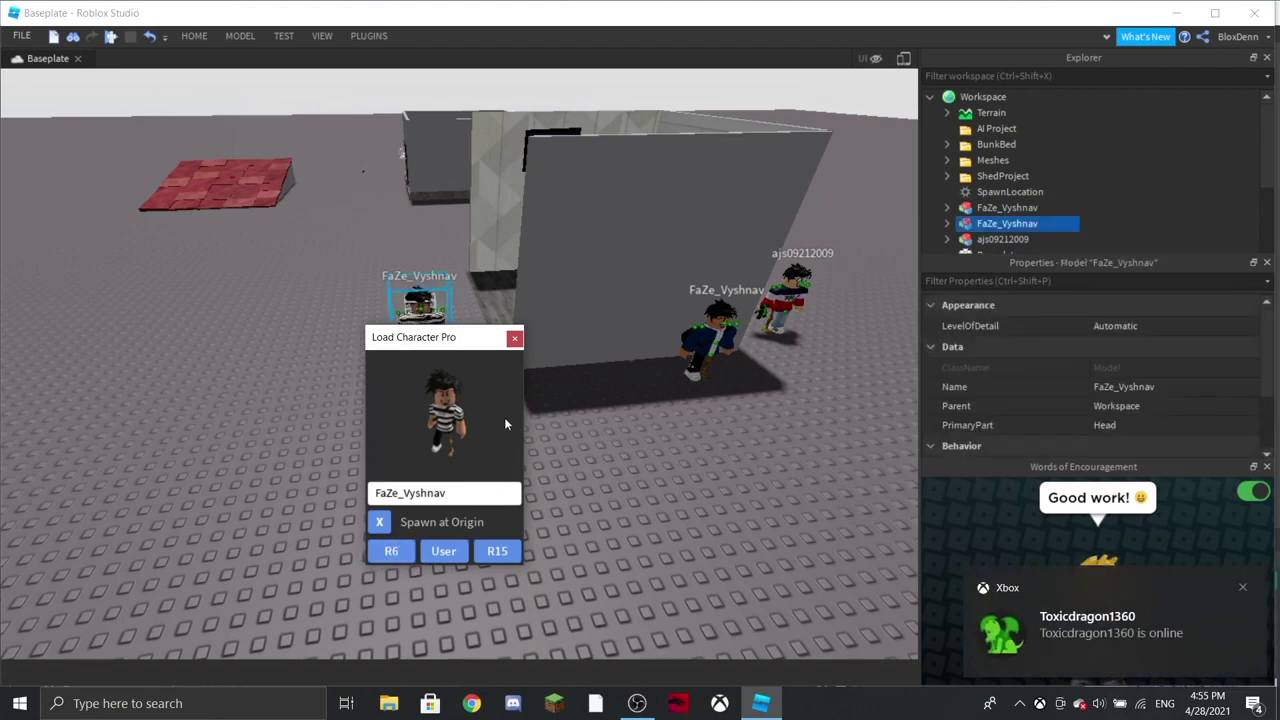
pyautogui.click(514, 338)
pyautogui.press('f')
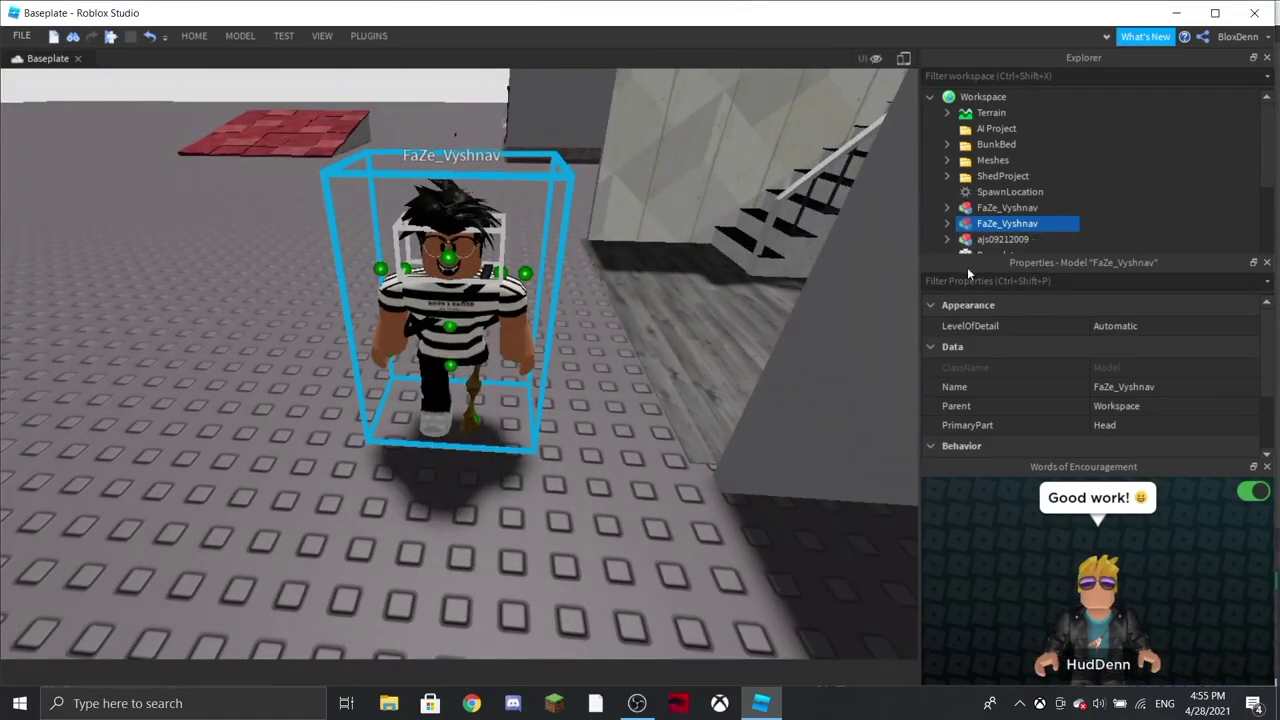
# Step: Close the Words of Encouragement and Properties panes, and delete the older duplicate of the newly loaded character from Workspace
pyautogui.click(1267, 467)
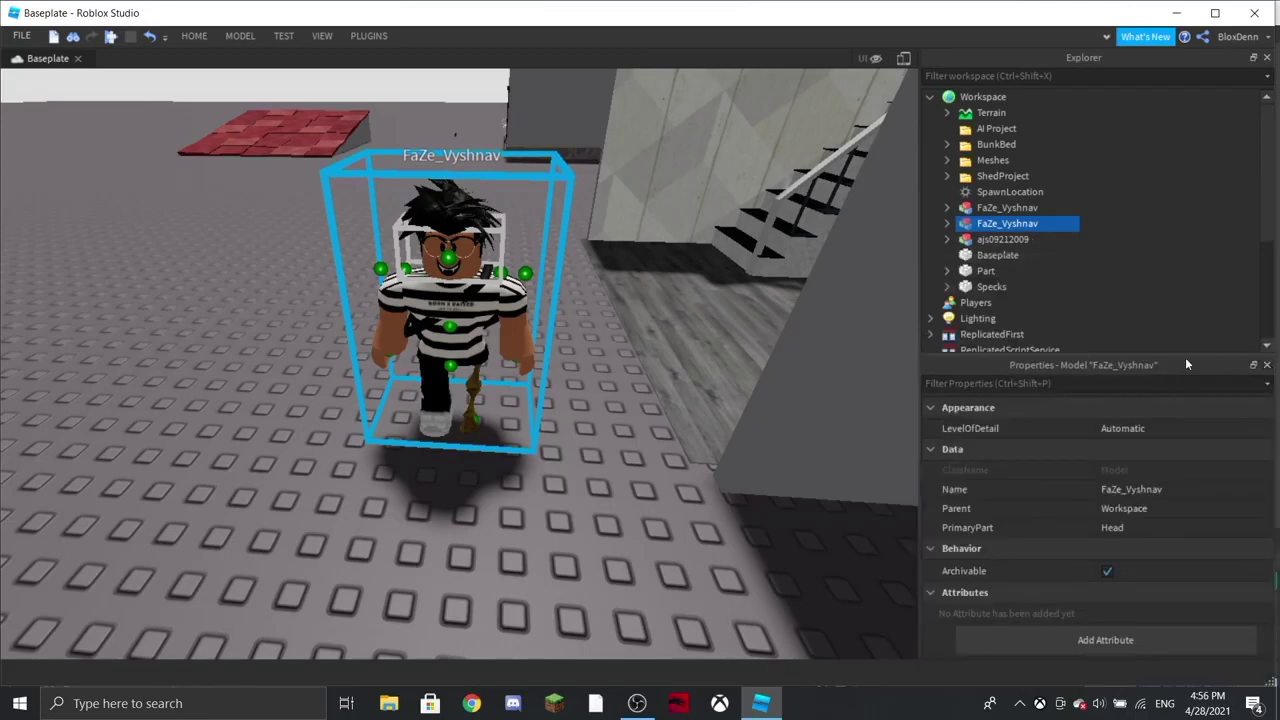
pyautogui.click(1267, 366)
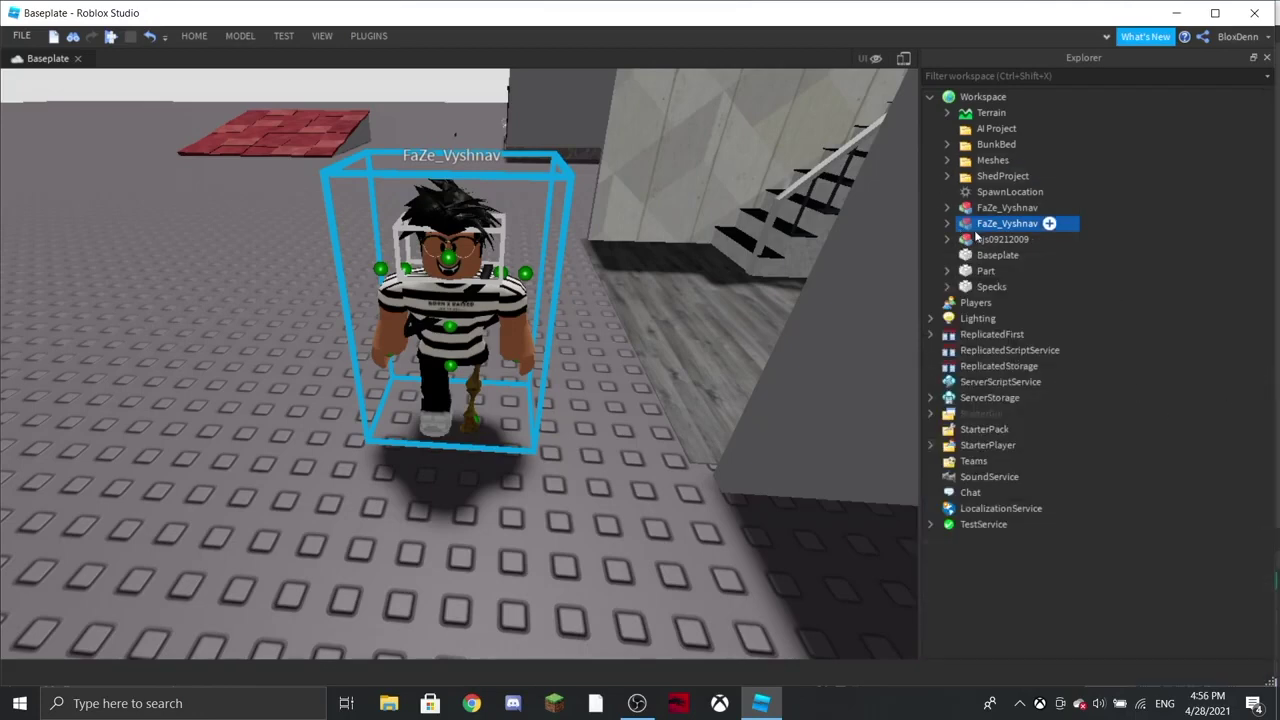
pyautogui.click(986, 211)
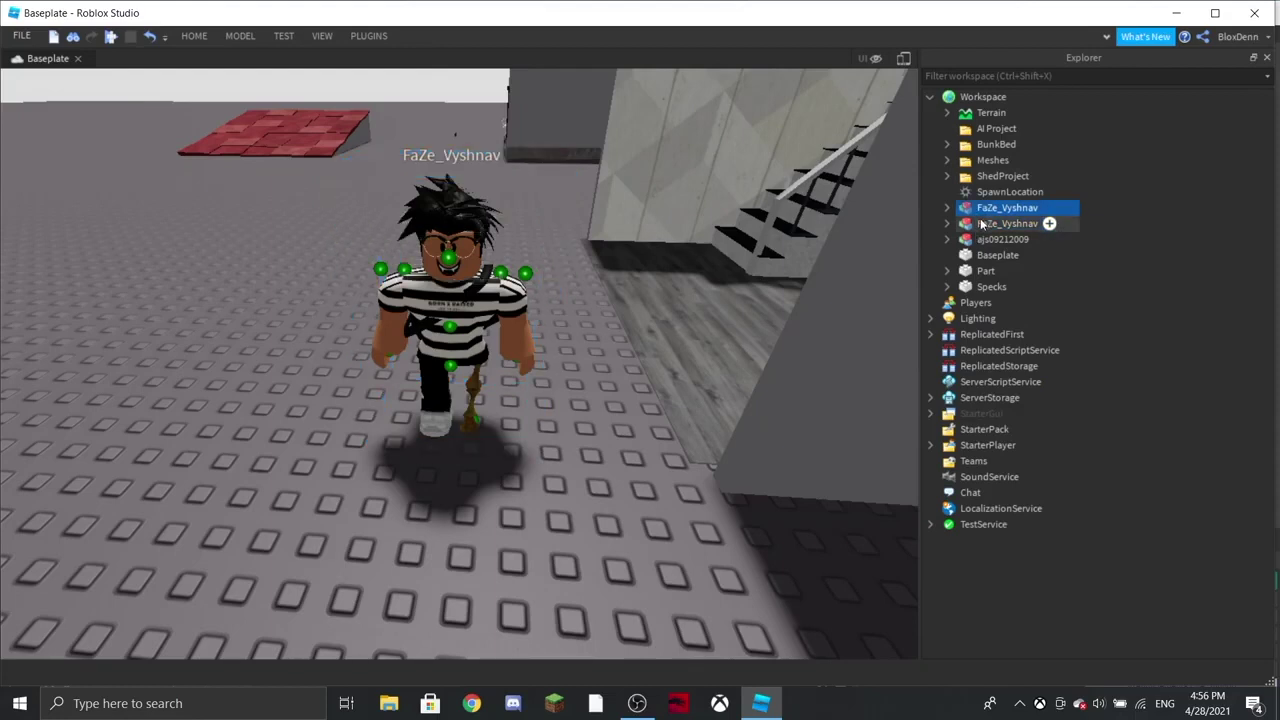
pyautogui.press('Delete')
# Step: Export the remaining loaded character model as the OBJ file FaZe into Documents > Files > Models > PlaneModels > Players
pyautogui.click(1003, 209)
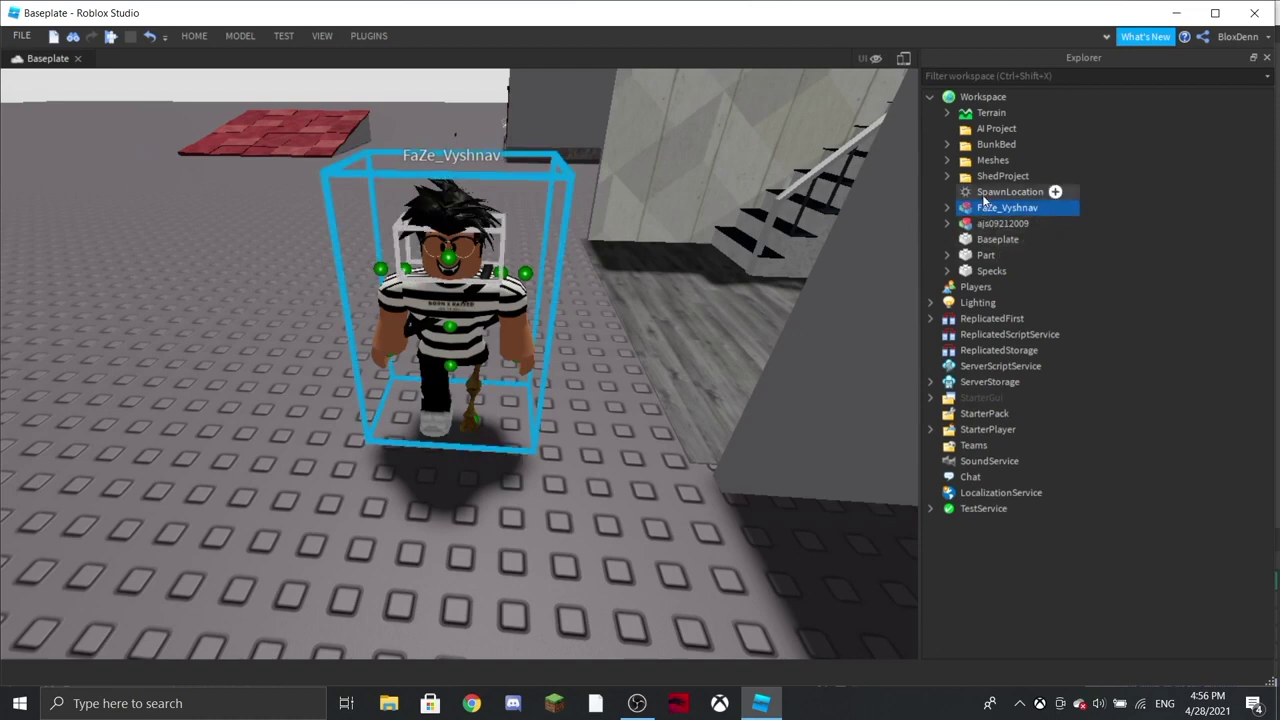
pyautogui.rightClick(992, 212)
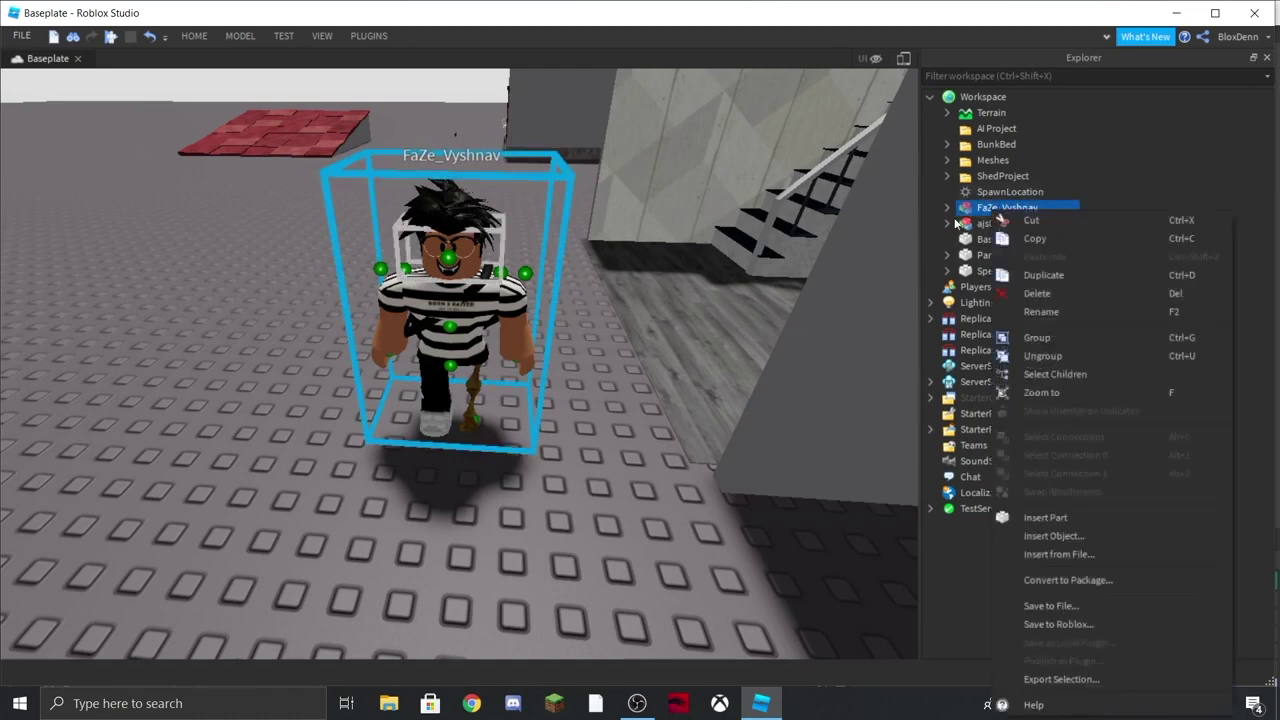
pyautogui.click(1040, 680)
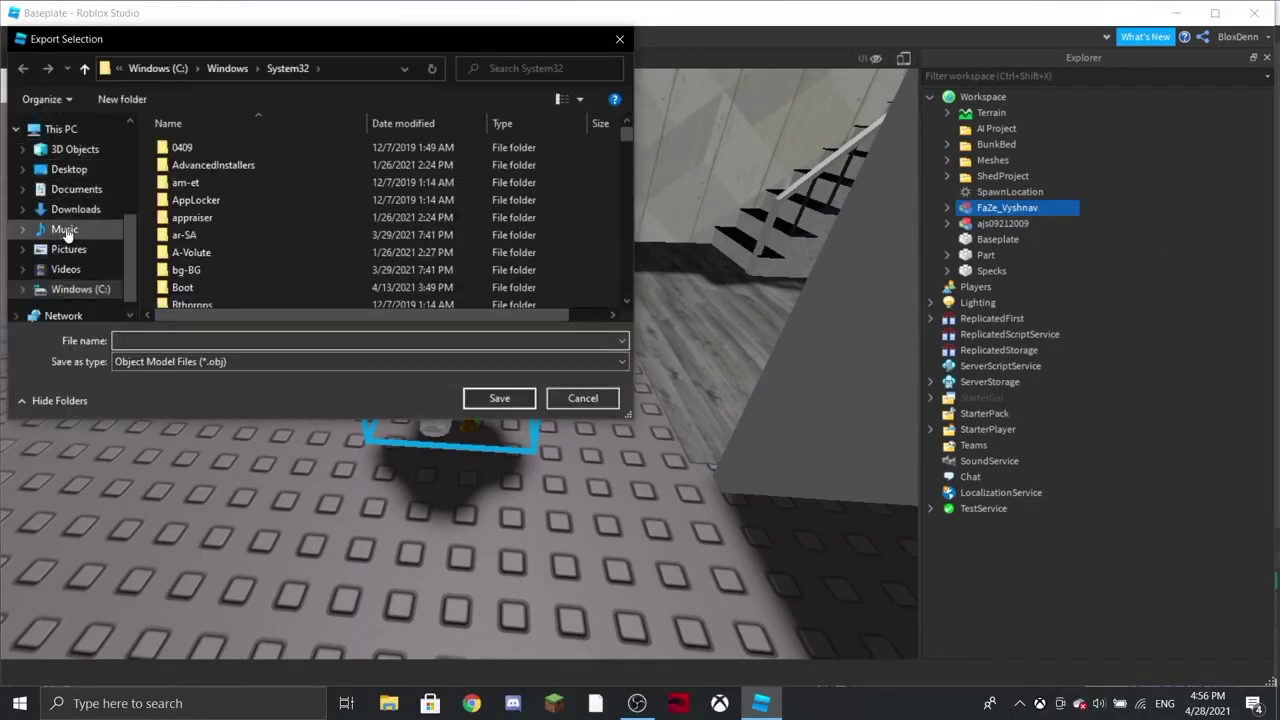
pyautogui.click(75, 190)
pyautogui.doubleClick(195, 212)
pyautogui.doubleClick(200, 185)
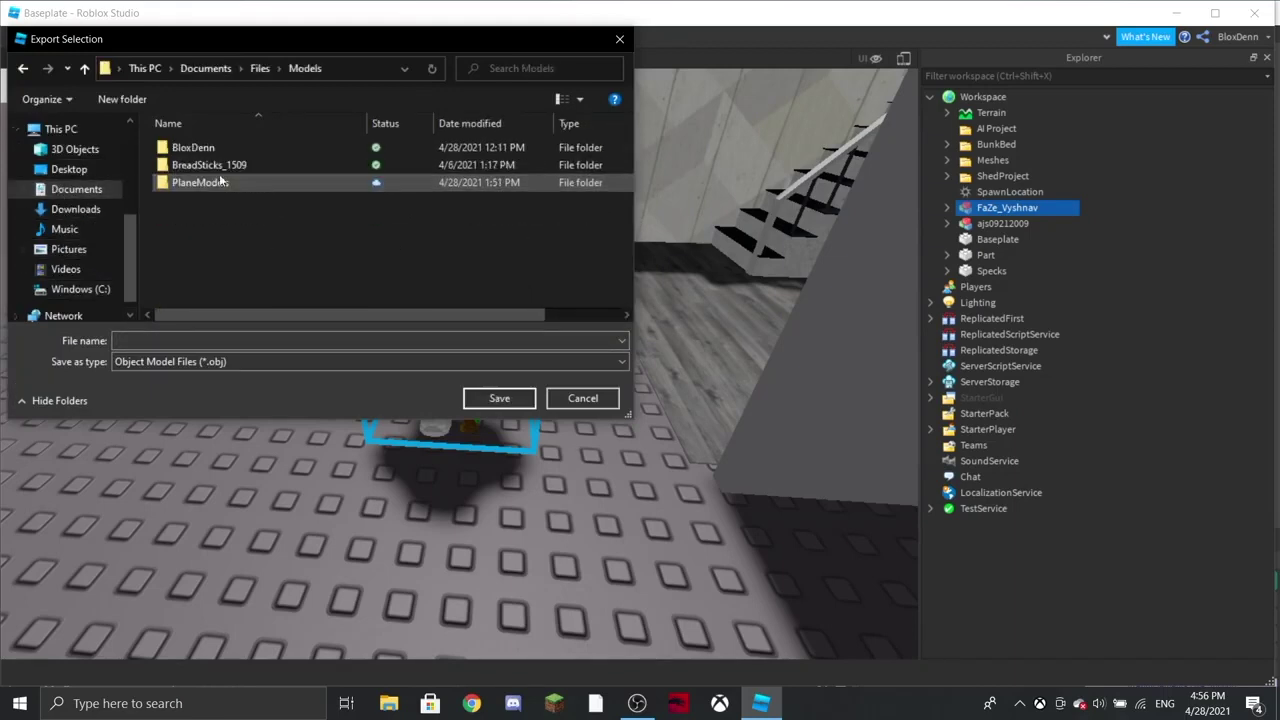
pyautogui.doubleClick(200, 182)
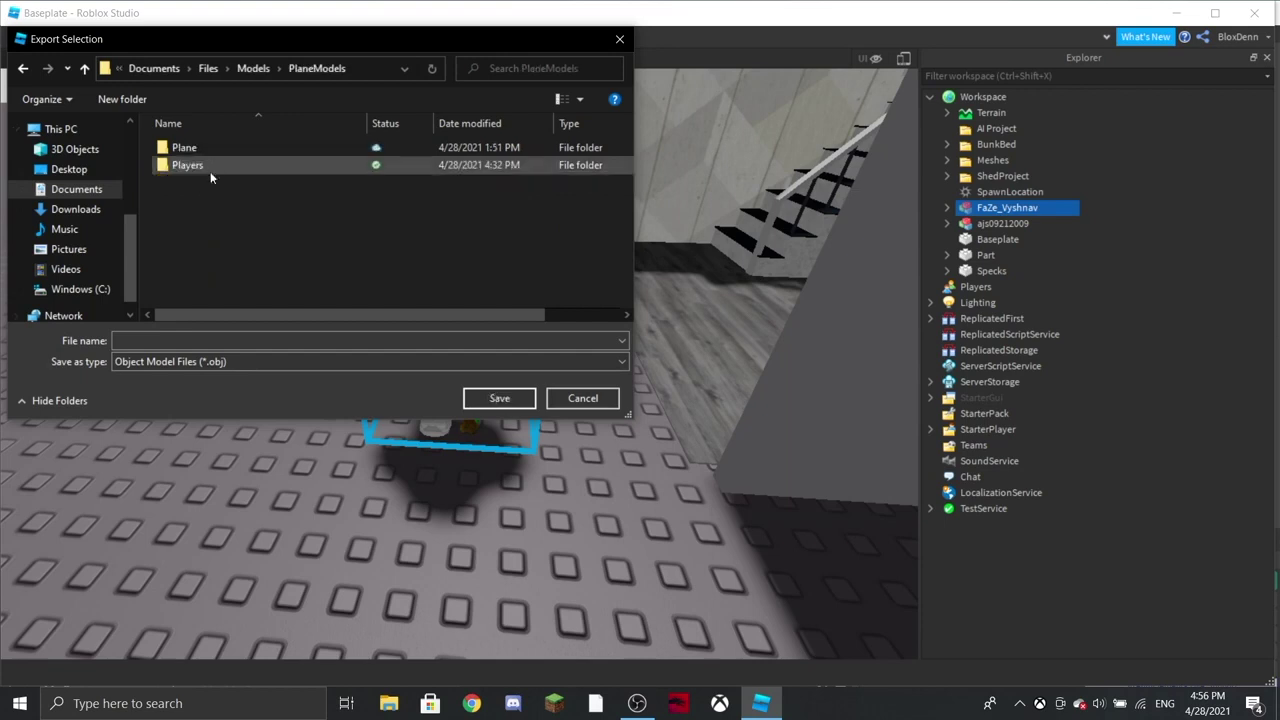
pyautogui.click(190, 166)
pyautogui.doubleClick(193, 167)
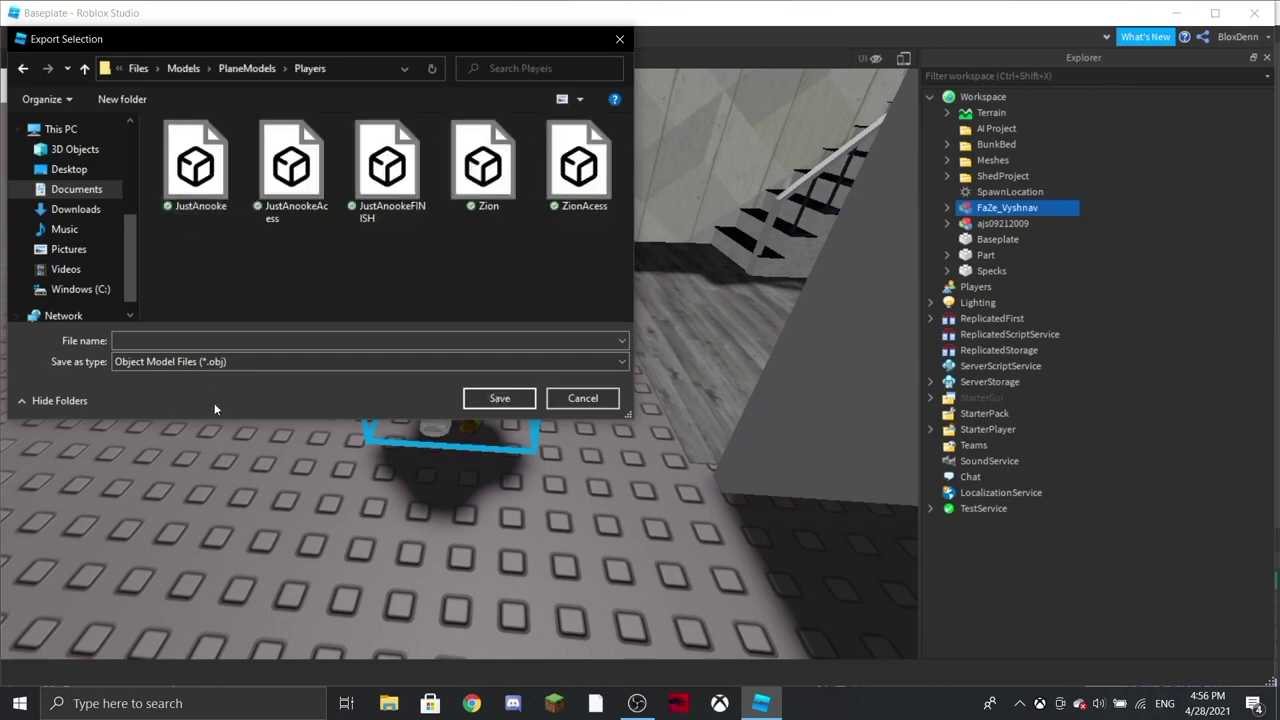
pyautogui.click(246, 337)
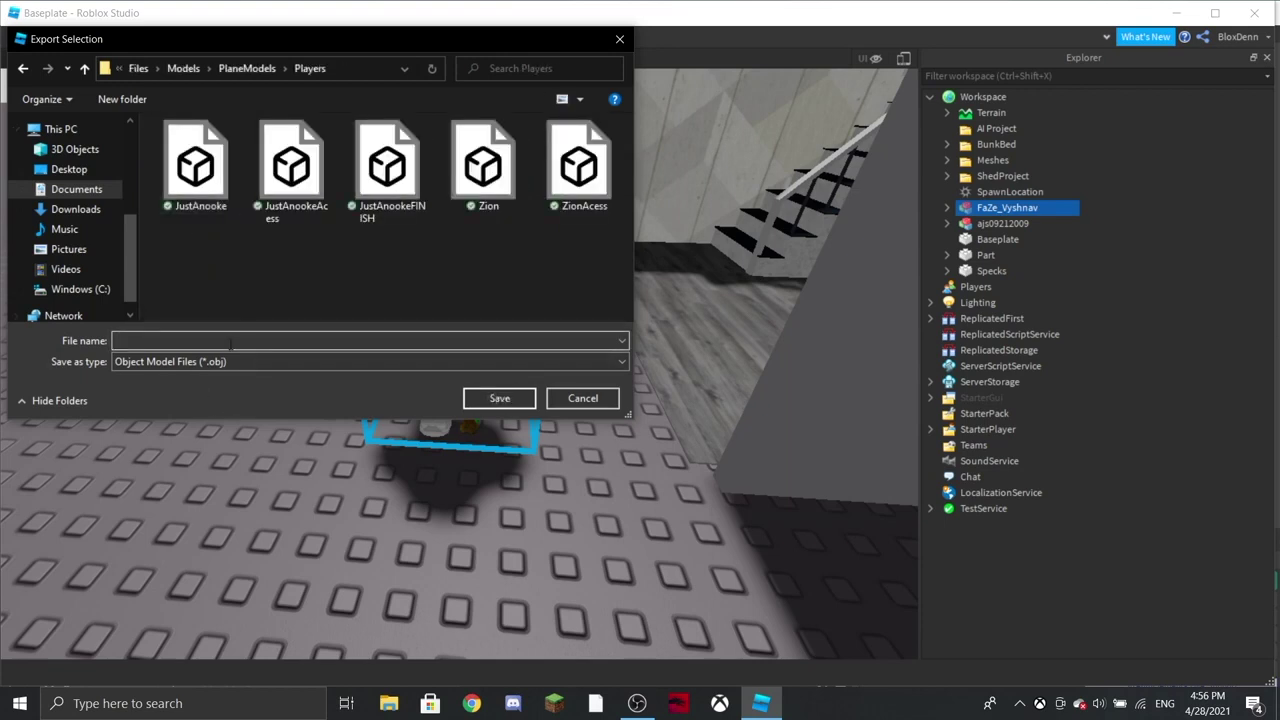
pyautogui.write('FaZe')
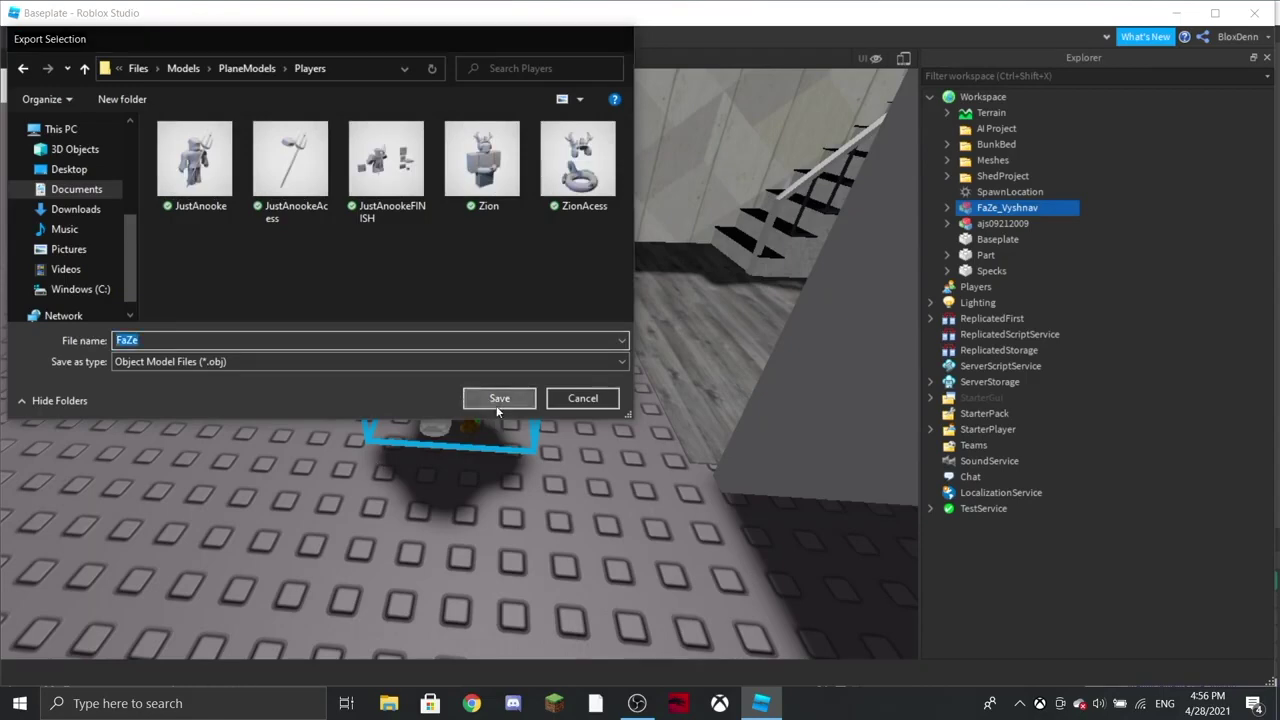
pyautogui.click(497, 400)
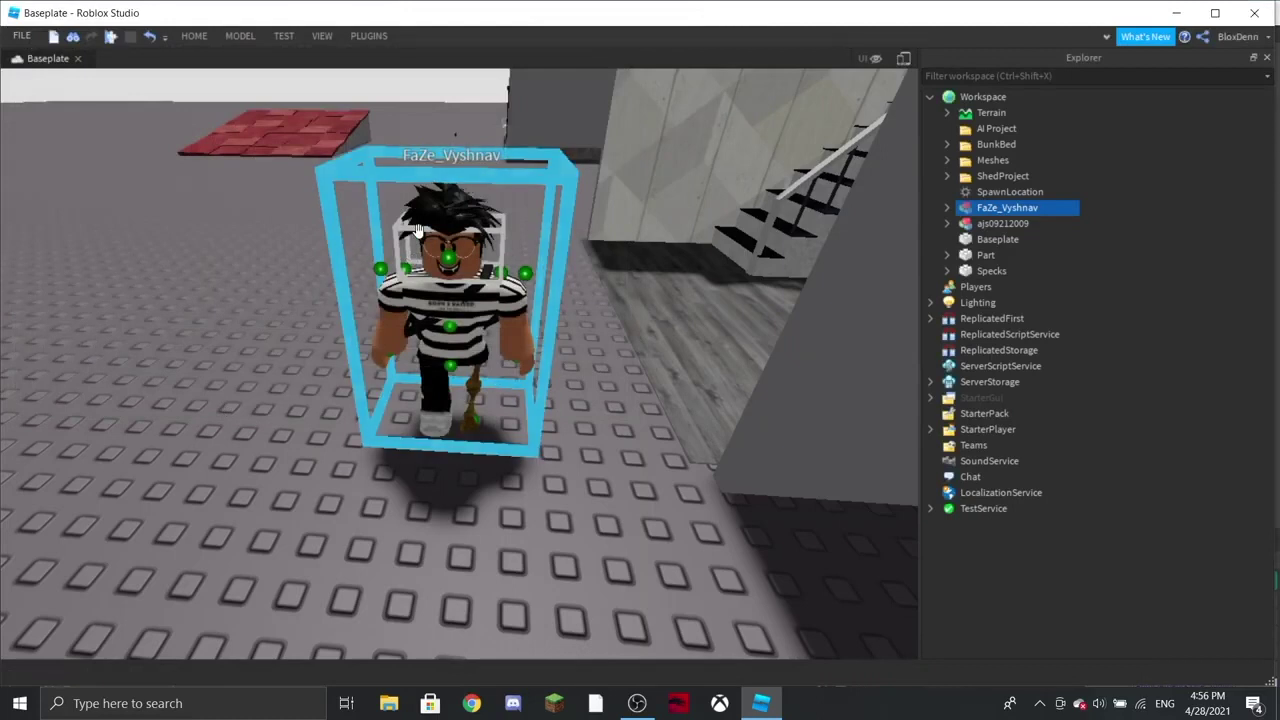
# Step: Export the character's BlackSidewardsSpikes, Ultra-Fabulous Hair and VintageGlasses accessories together as the OBJ file FaZeUPPERAcess in the Players folder
pyautogui.click(947, 207)
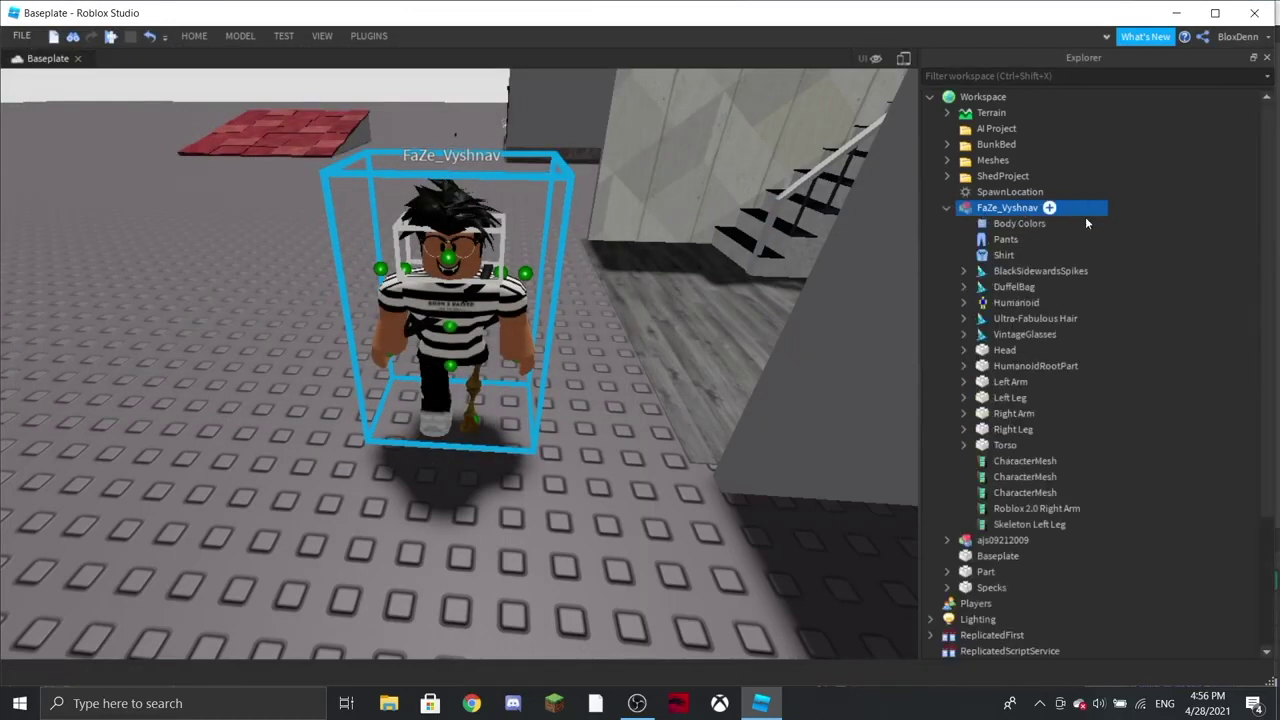
pyautogui.click(1045, 271)
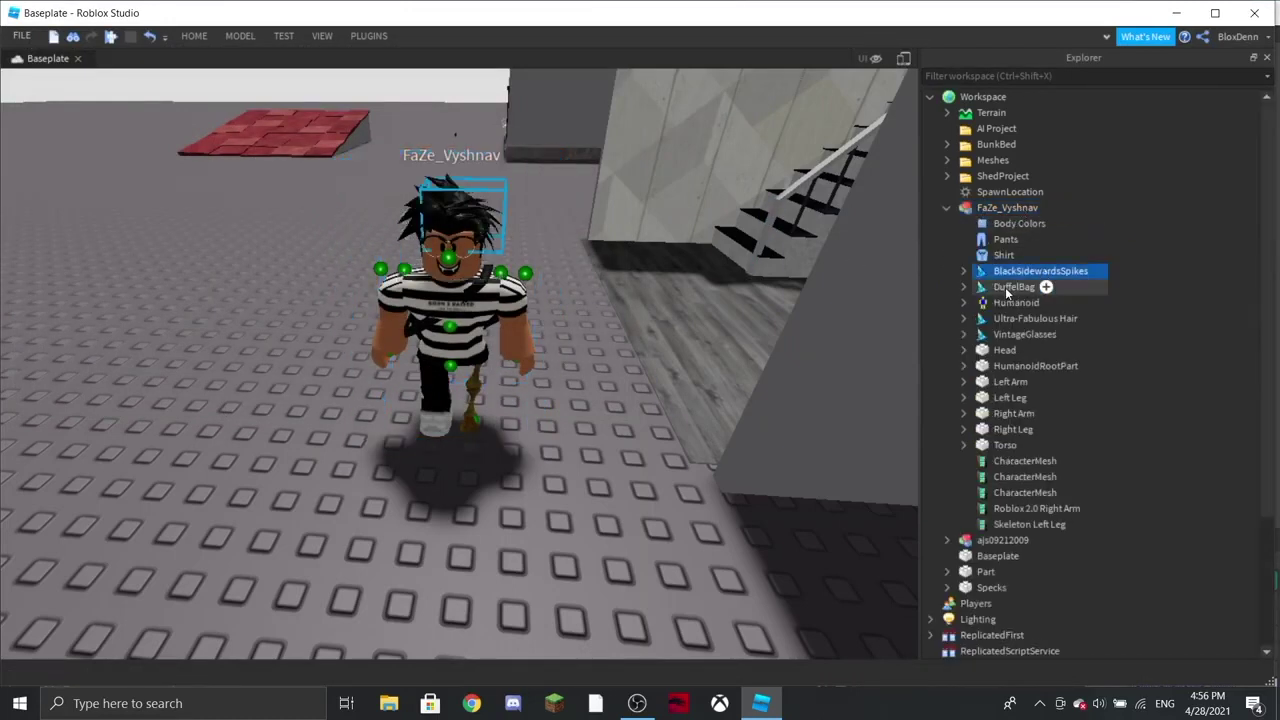
pyautogui.keyDown('ctrl'); pyautogui.click(998, 291); pyautogui.keyUp('ctrl')
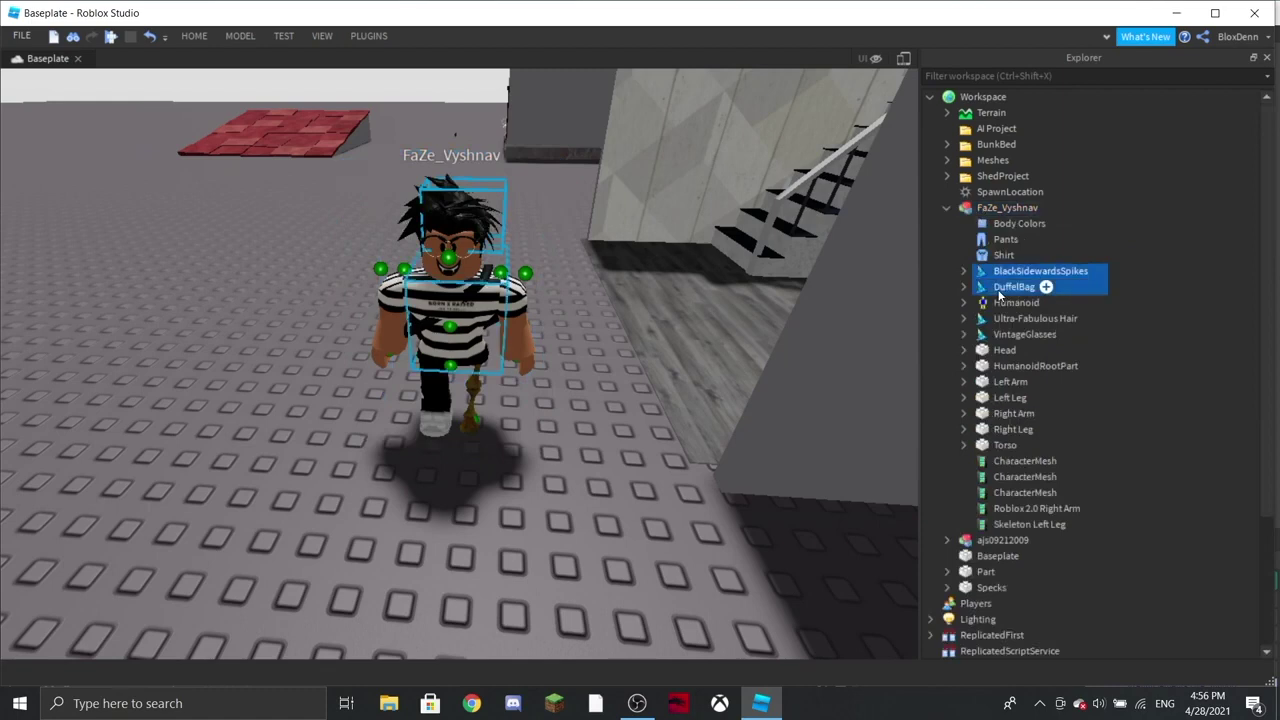
pyautogui.click(1020, 335)
pyautogui.keyDown('ctrl'); pyautogui.click(1020, 320); pyautogui.keyUp('ctrl')
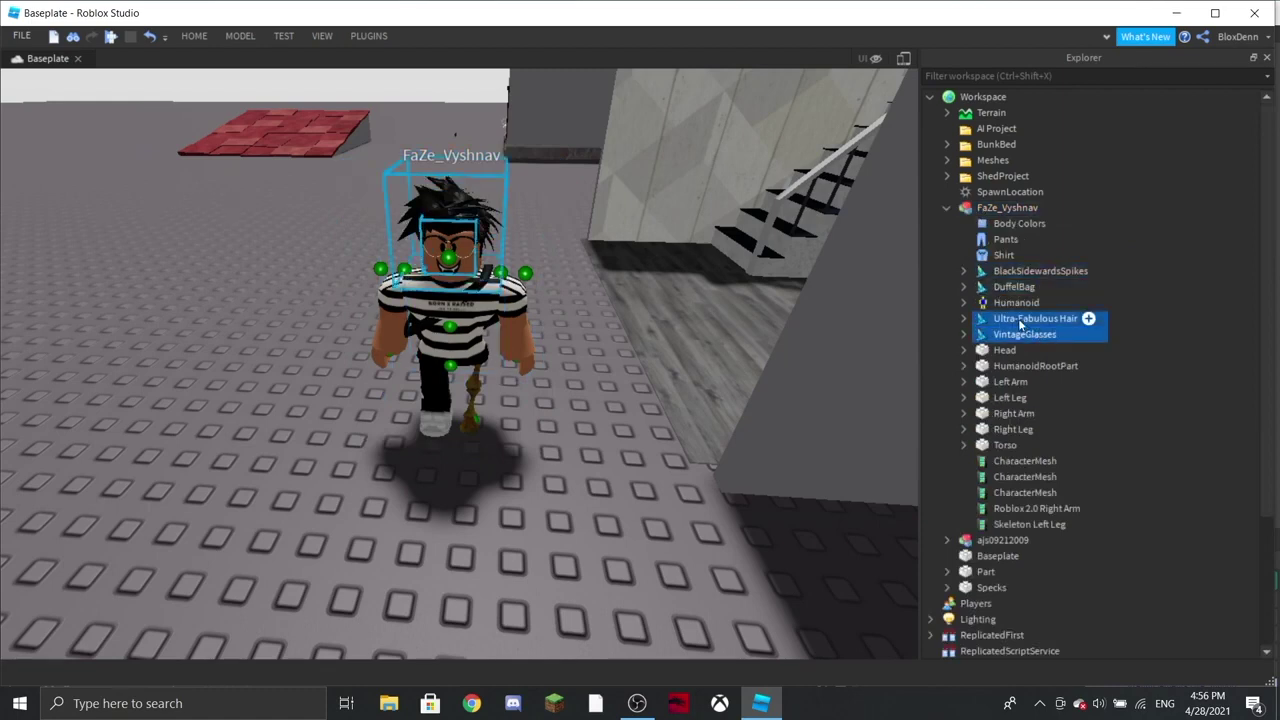
pyautogui.keyDown('ctrl'); pyautogui.click(1020, 274); pyautogui.keyUp('ctrl')
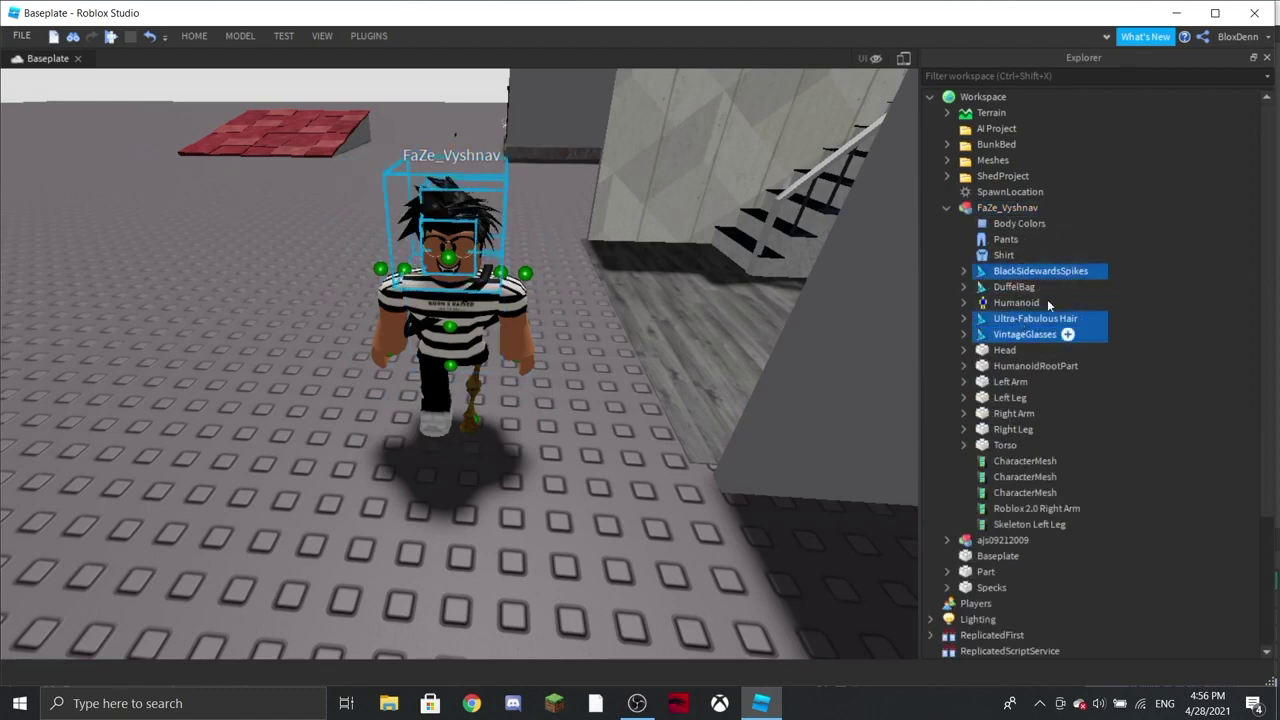
pyautogui.rightClick(1024, 272)
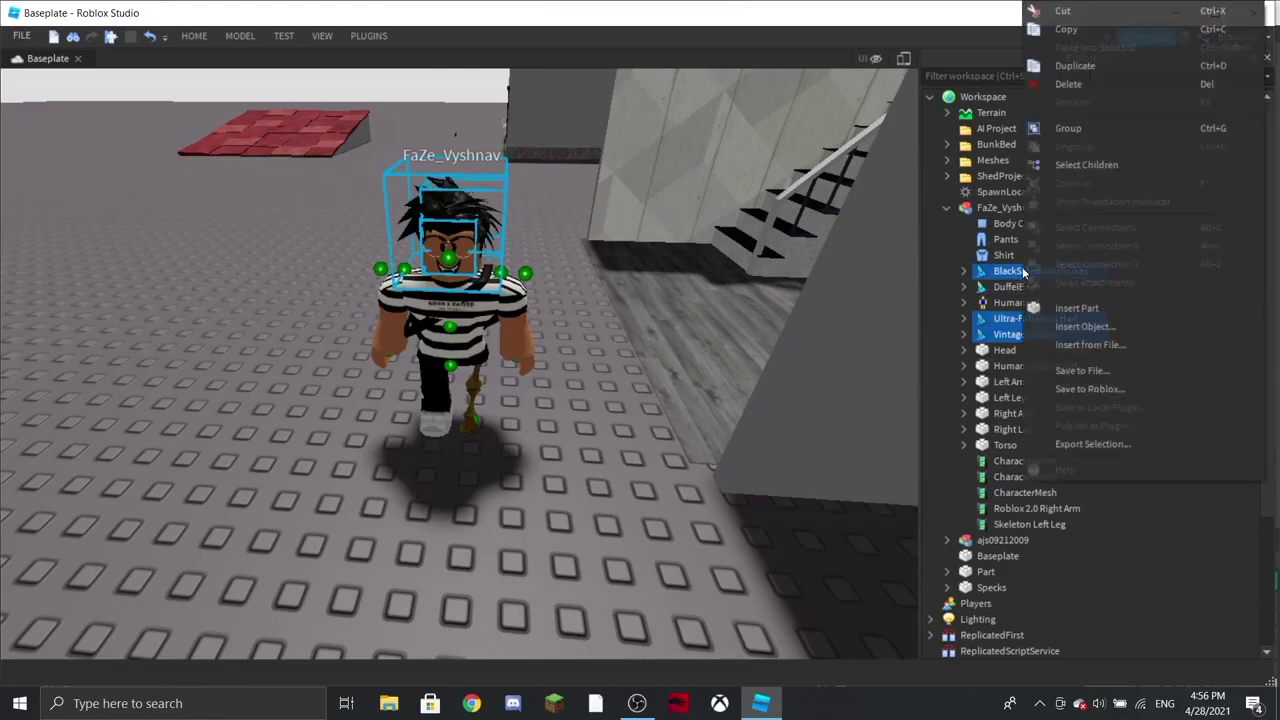
pyautogui.click(1076, 445)
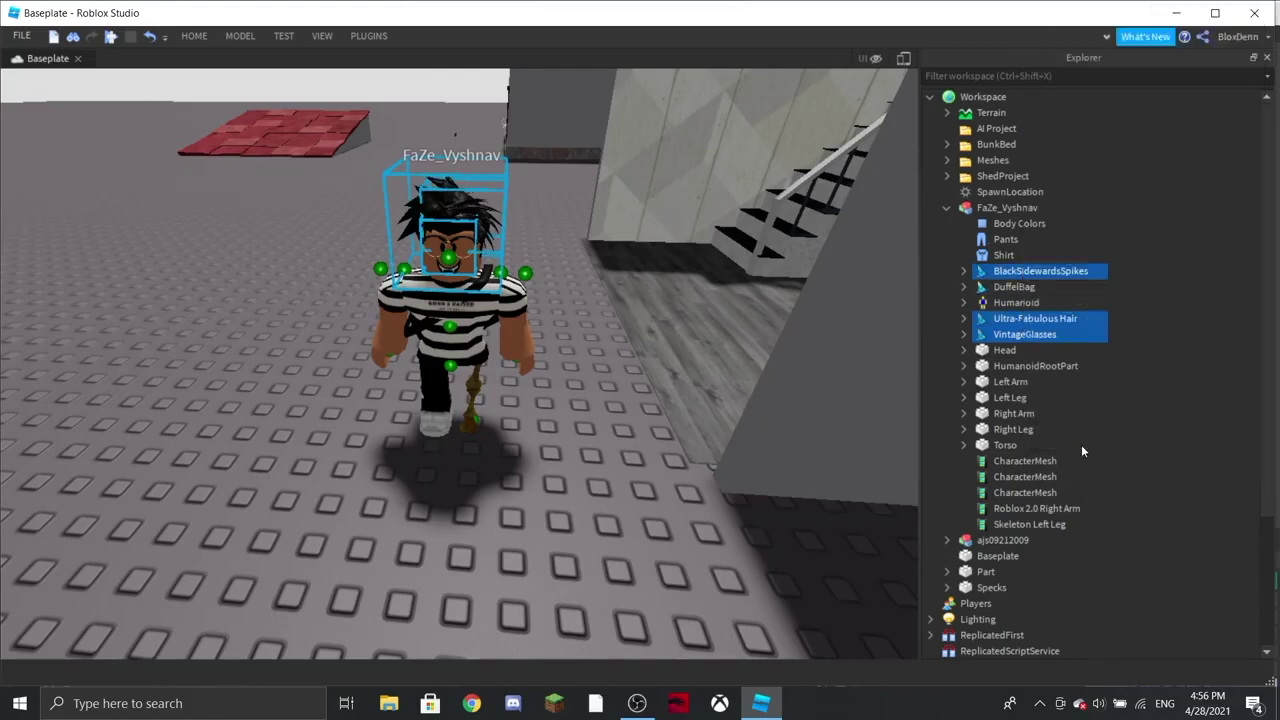
pyautogui.click(78, 190)
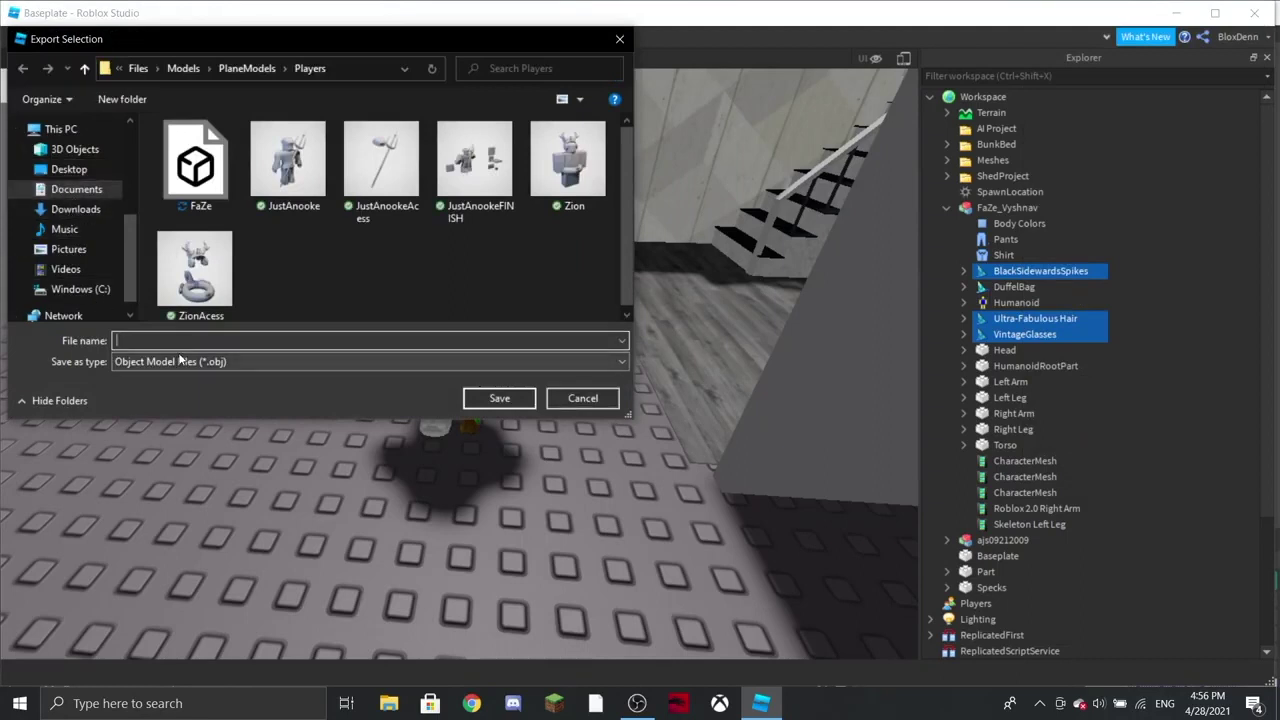
pyautogui.write('F')
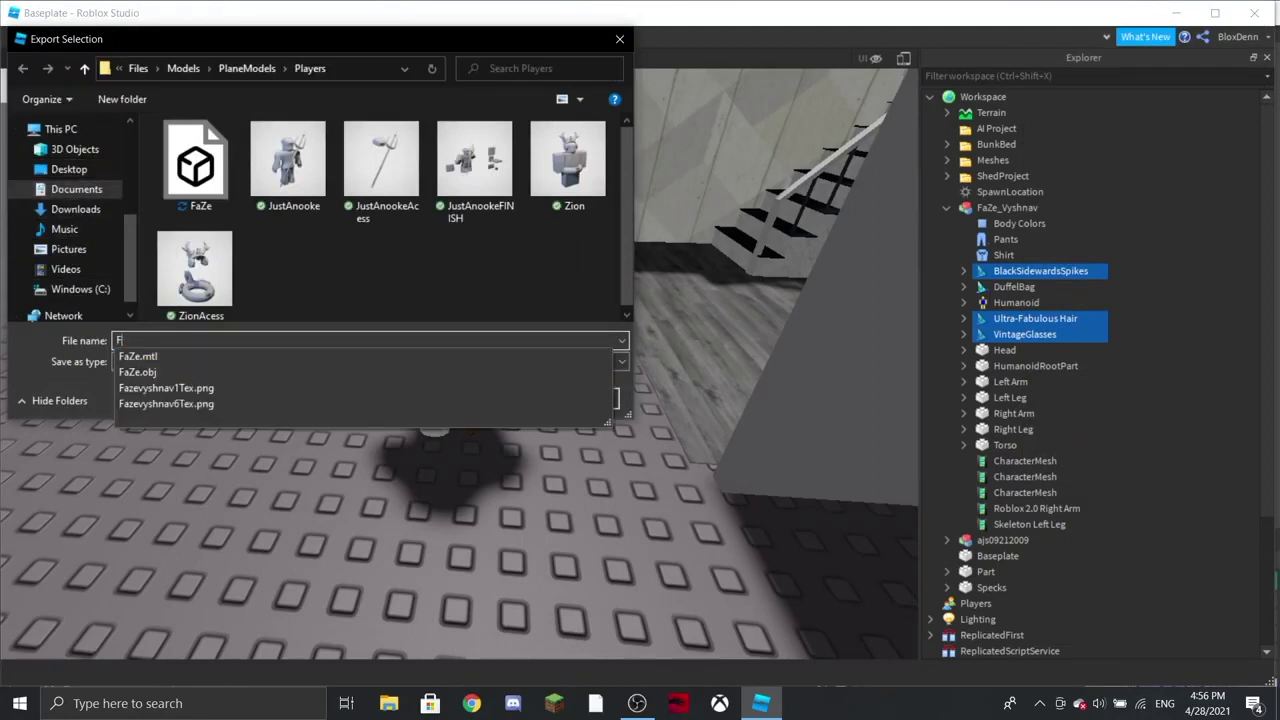
pyautogui.write('AZeUPPERAcess')
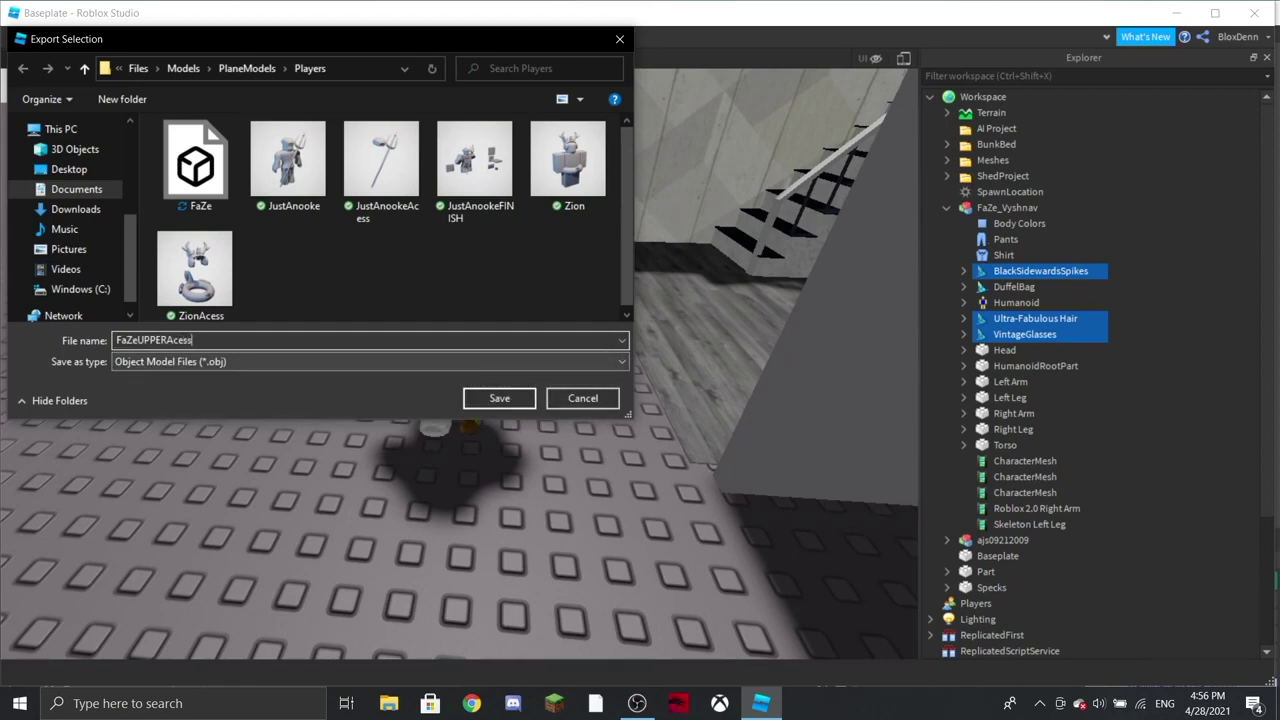
pyautogui.press('Return')
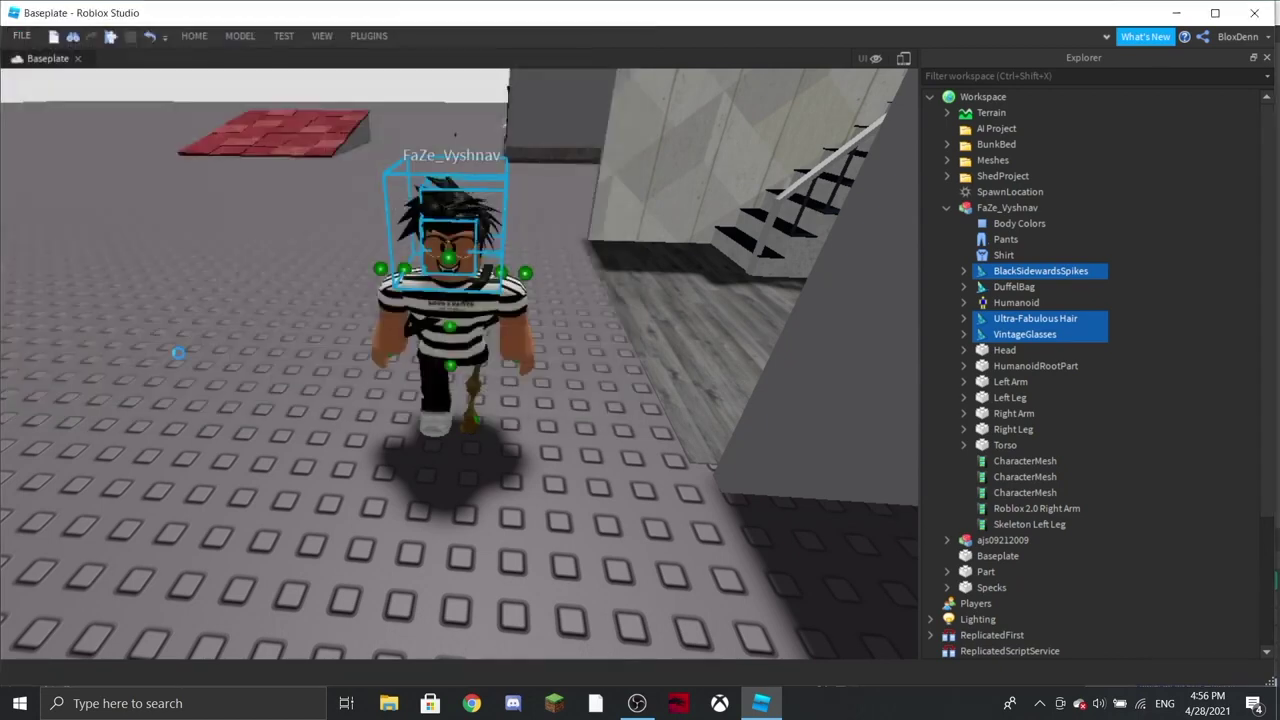
# Step: Export the character's DuffelBag accessory as the OBJ file FaZeLOWERAcess in the Players folder
pyautogui.click(1001, 302)
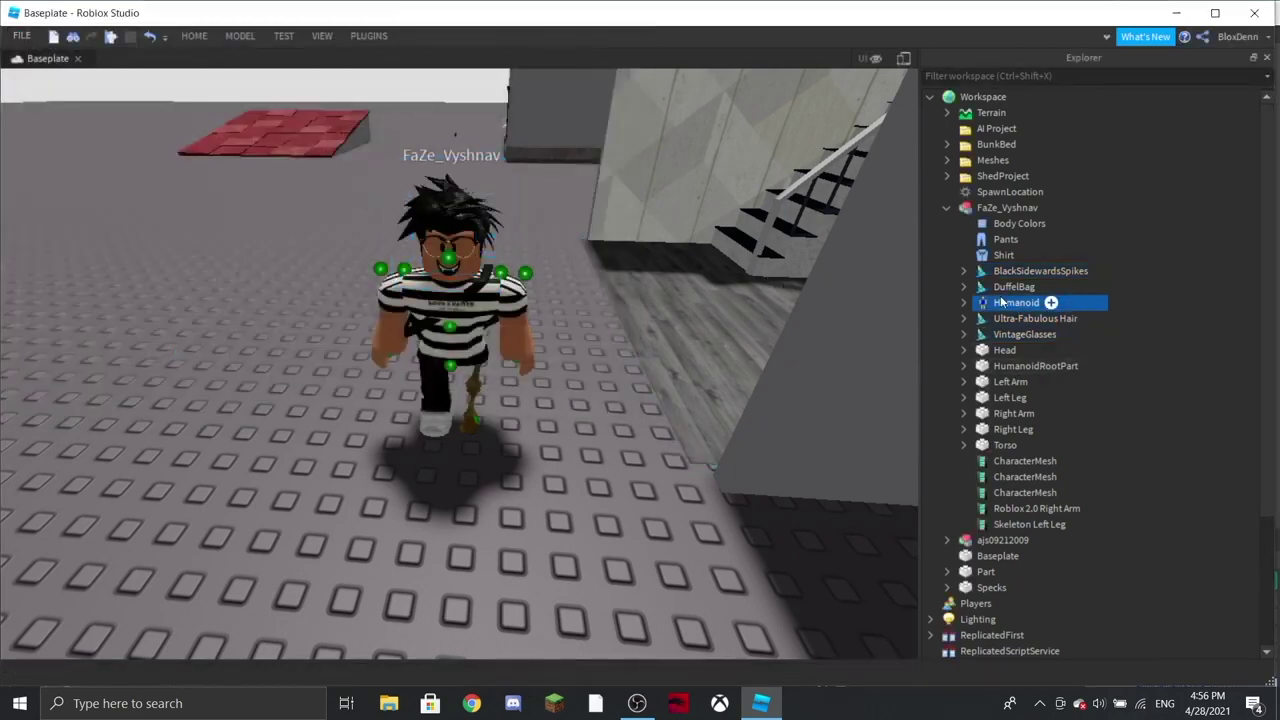
pyautogui.click(1003, 287)
pyautogui.rightClick(1003, 287)
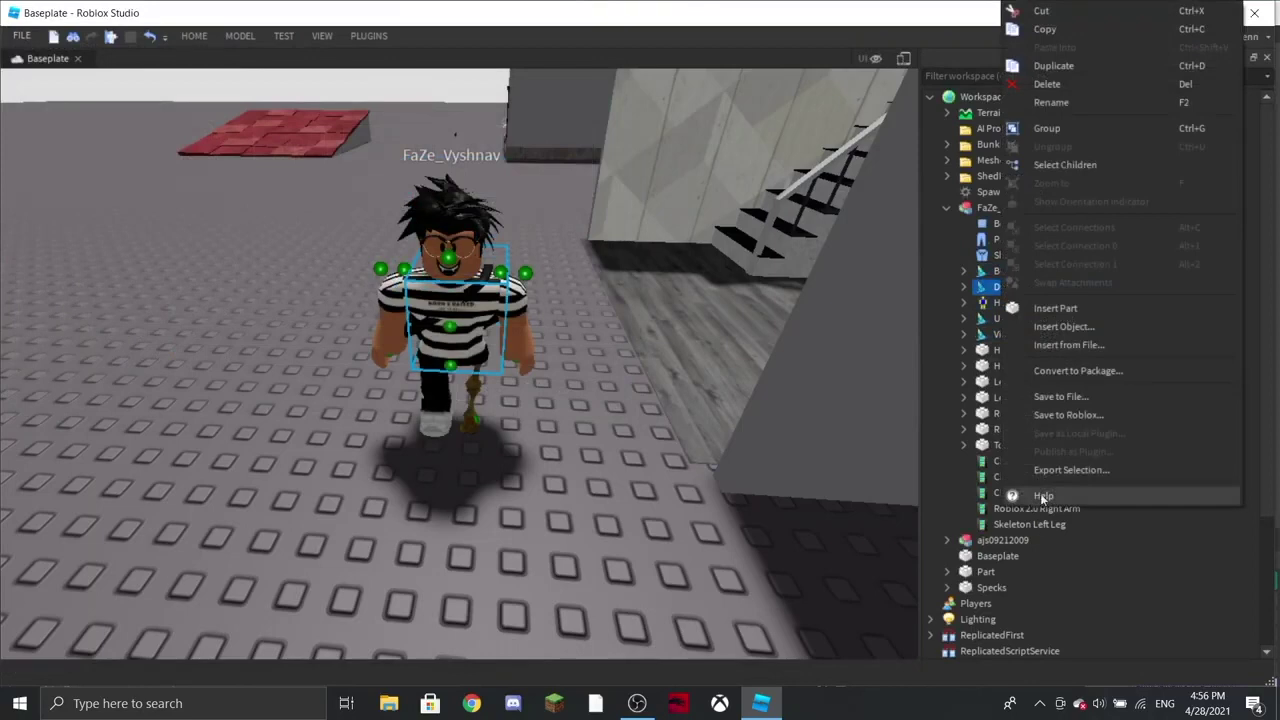
pyautogui.click(1066, 469)
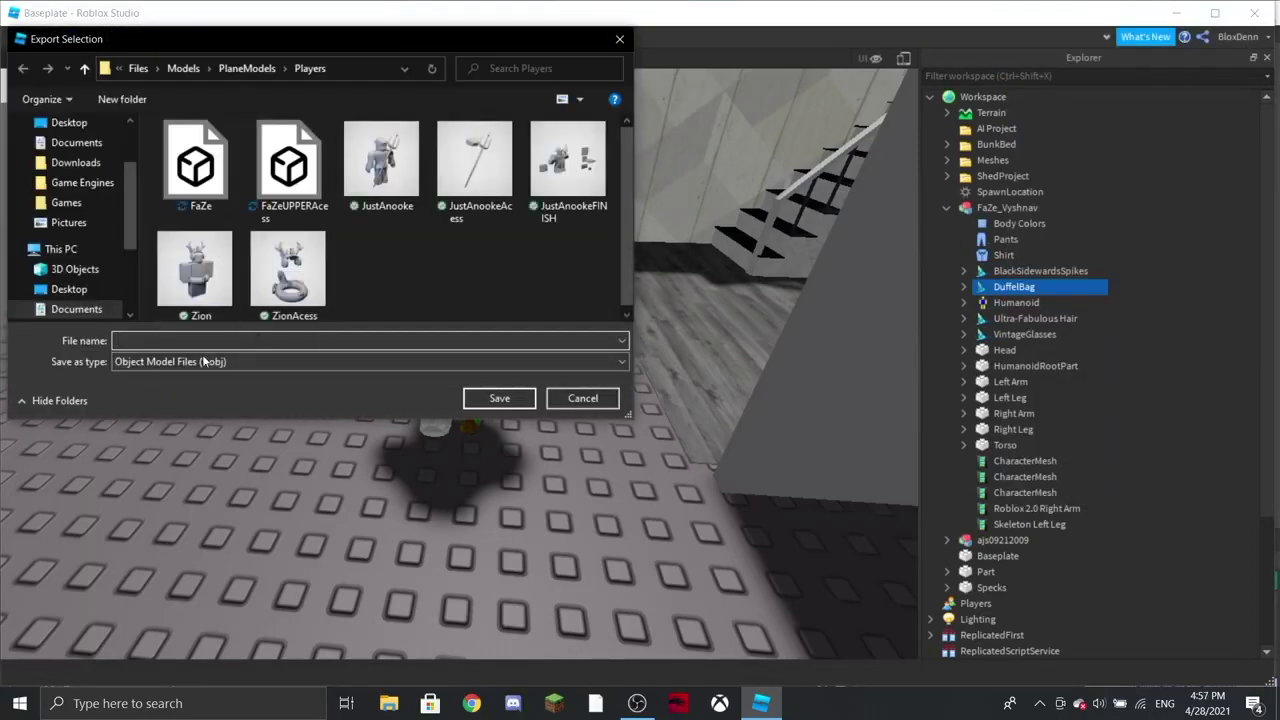
pyautogui.write('FAXE')
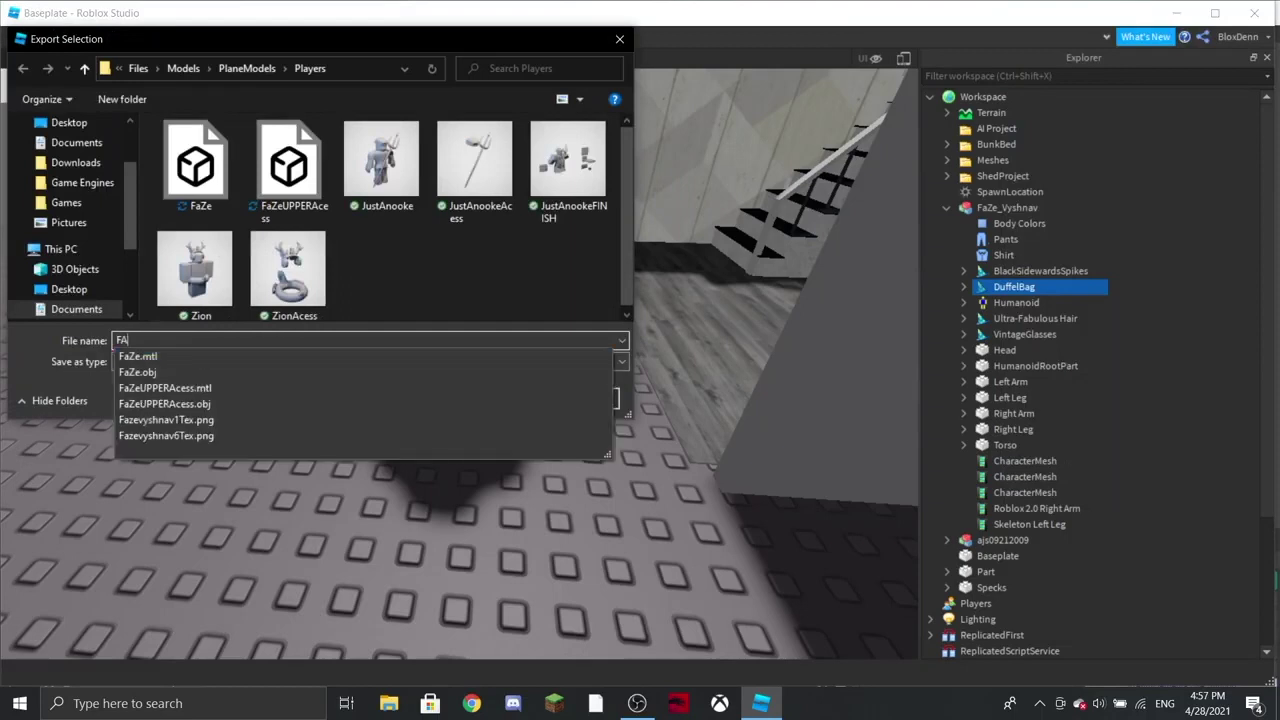
pyautogui.press('BackSpace')
pyautogui.press('BackSpace')
pyautogui.press('BackSpace')
pyautogui.write('aZeLOWERAcess')
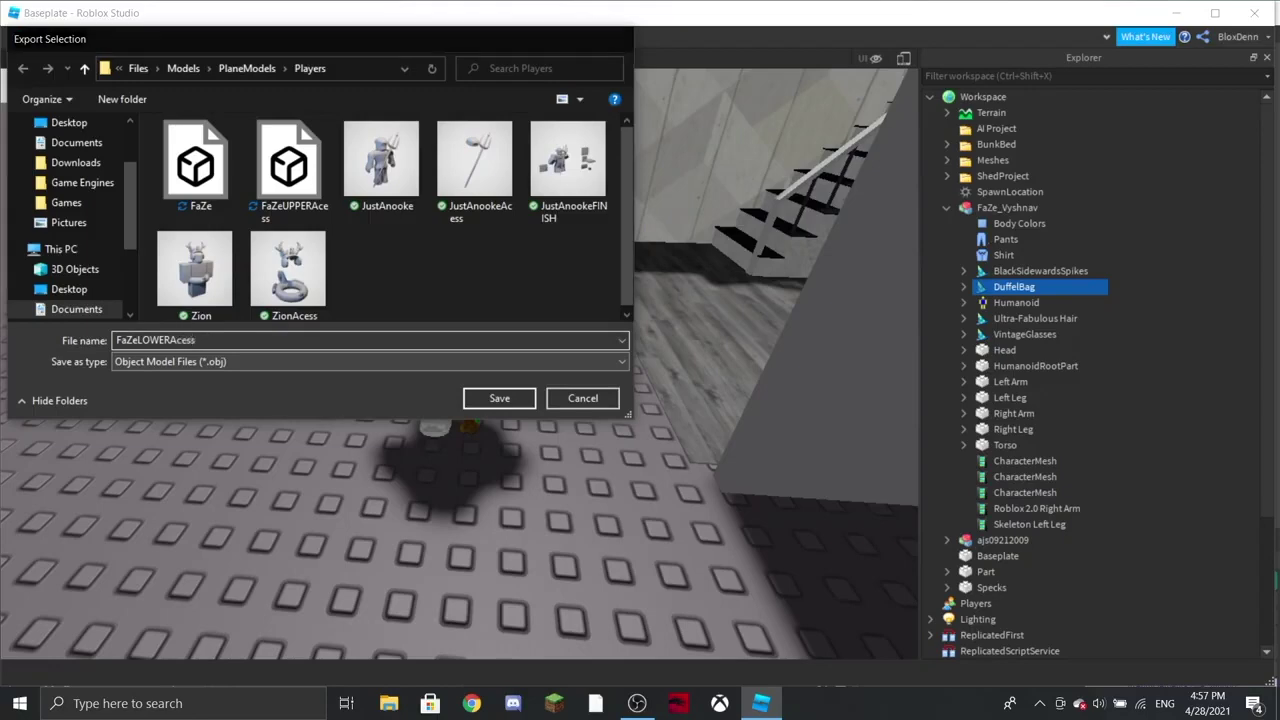
pyautogui.press('Return')
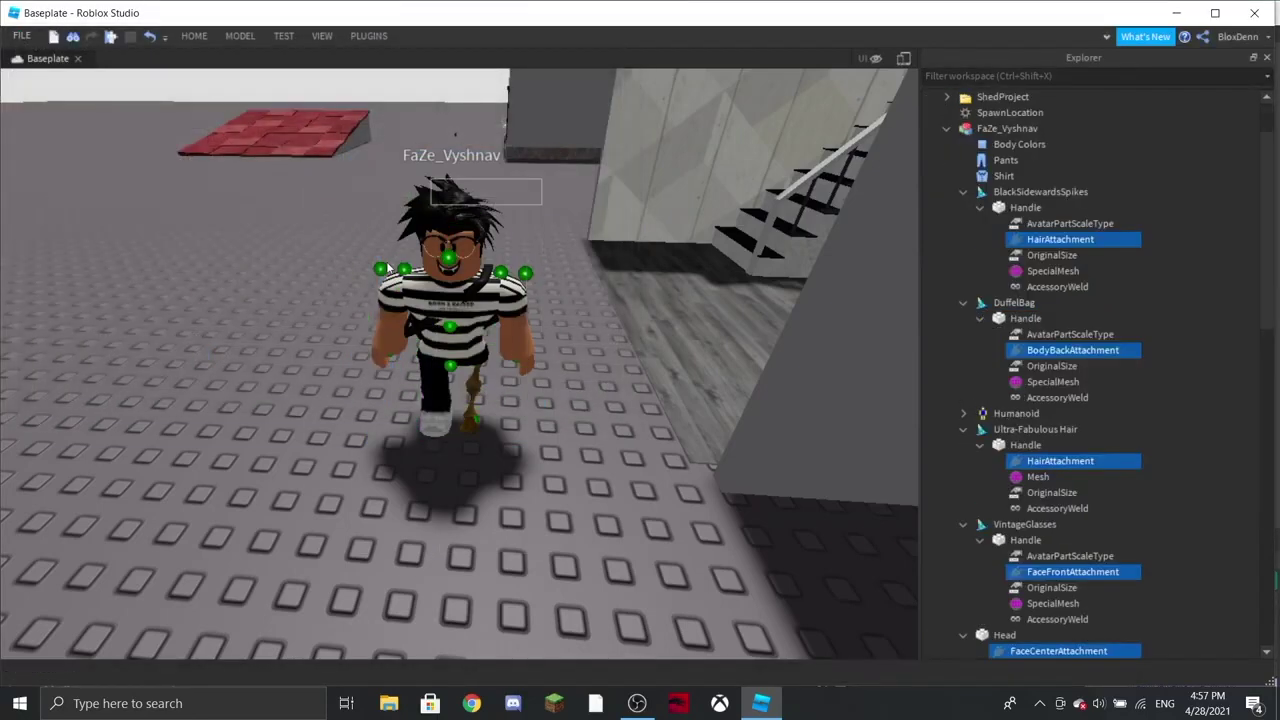
# Step: Close Roblox Studio and save the changes to the Baseplate place
pyautogui.click(1254, 12)
pyautogui.click(710, 374)
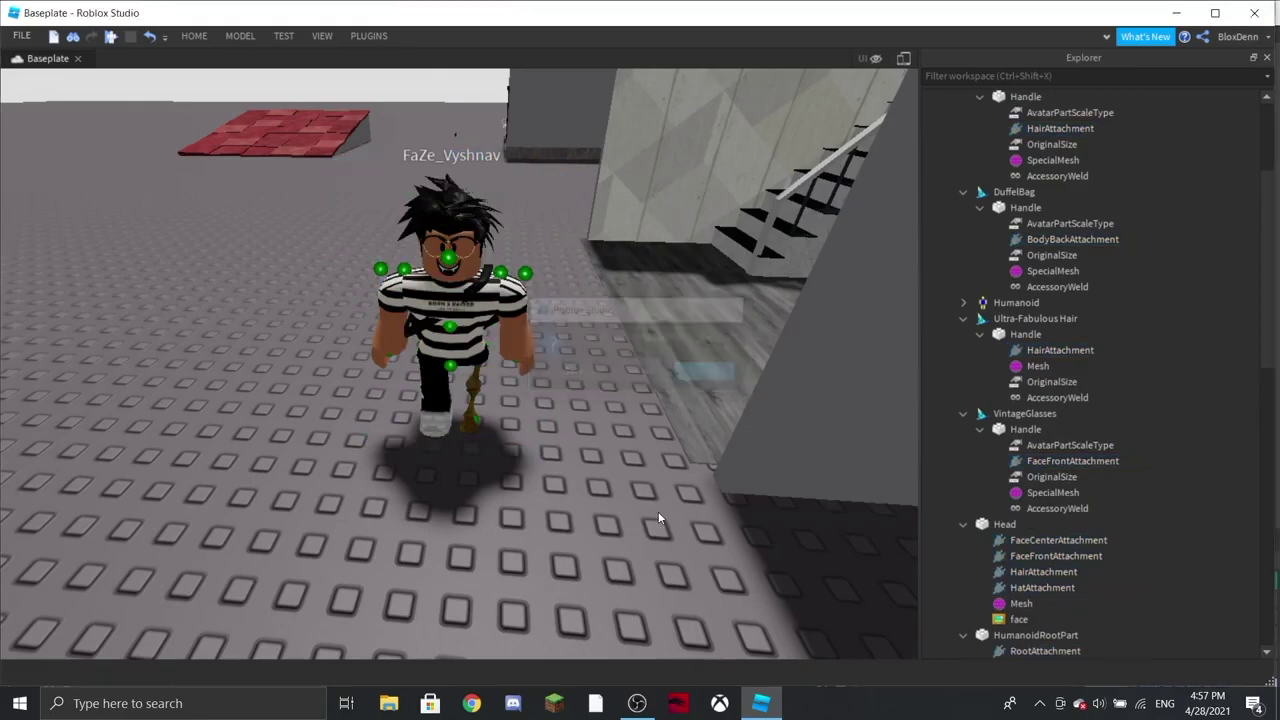
pyautogui.click(484, 708)
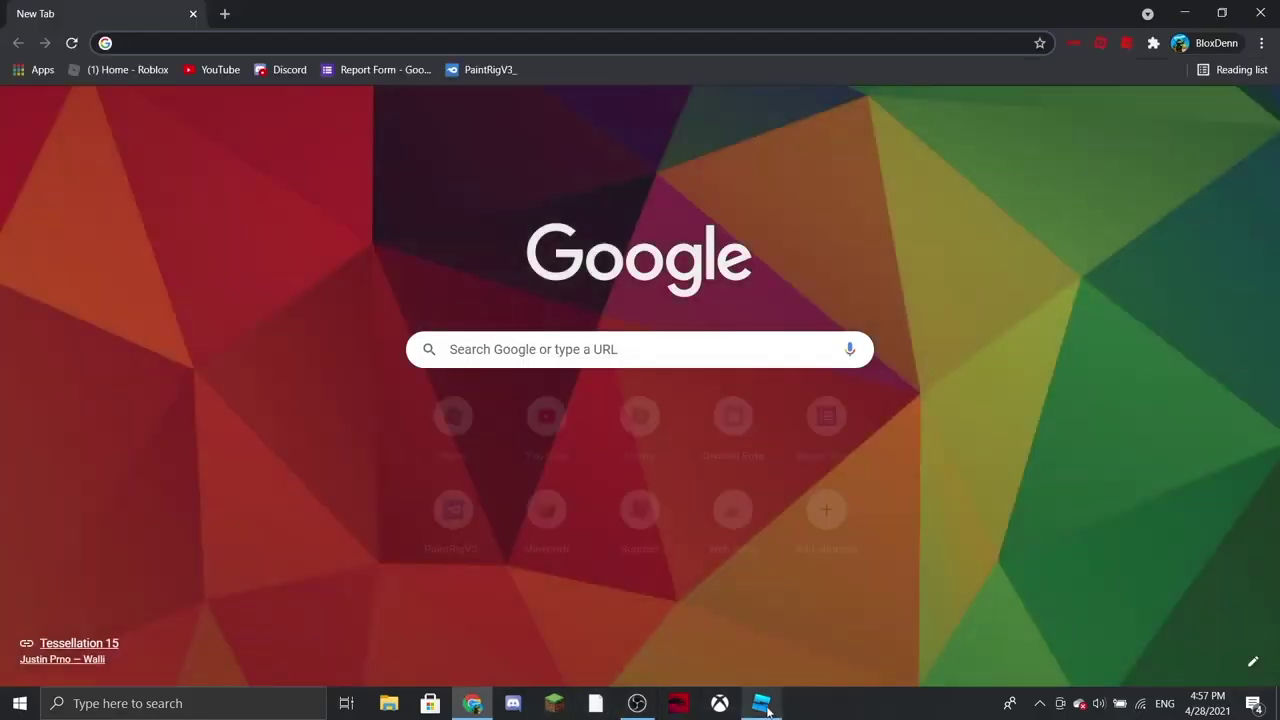
pyautogui.click(761, 703)
pyautogui.click(1258, 14)
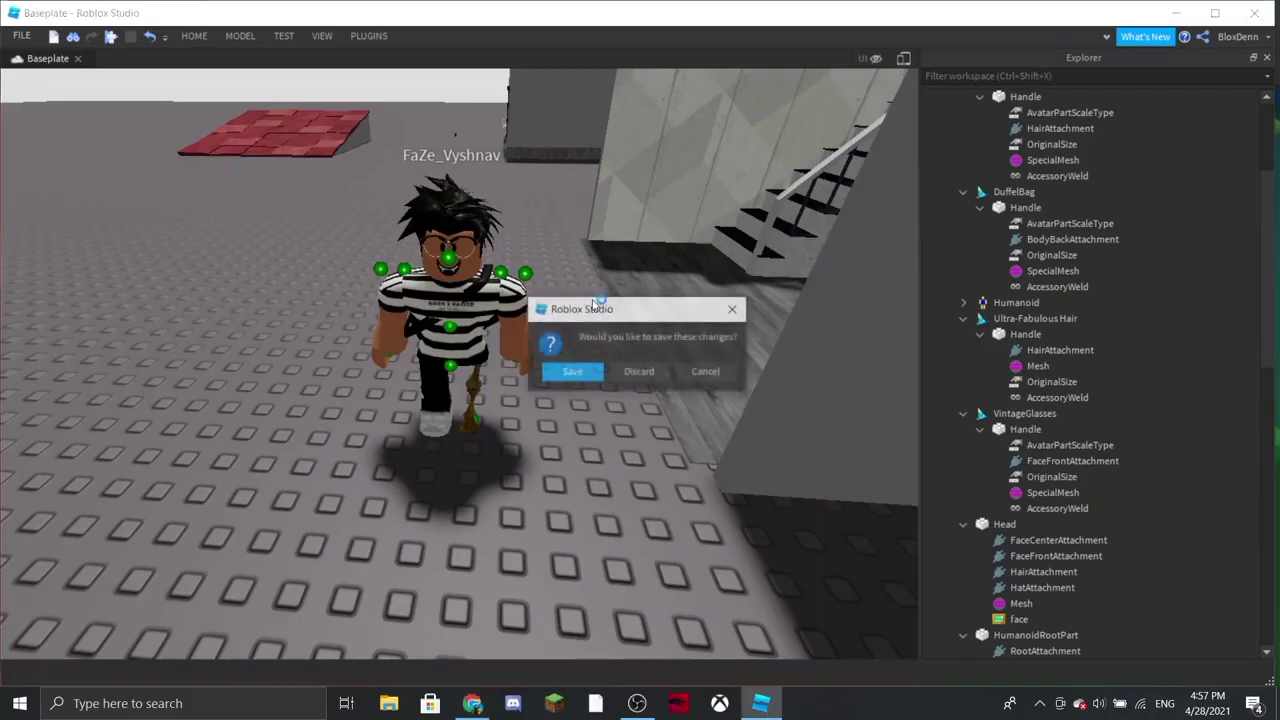
pyautogui.click(565, 373)
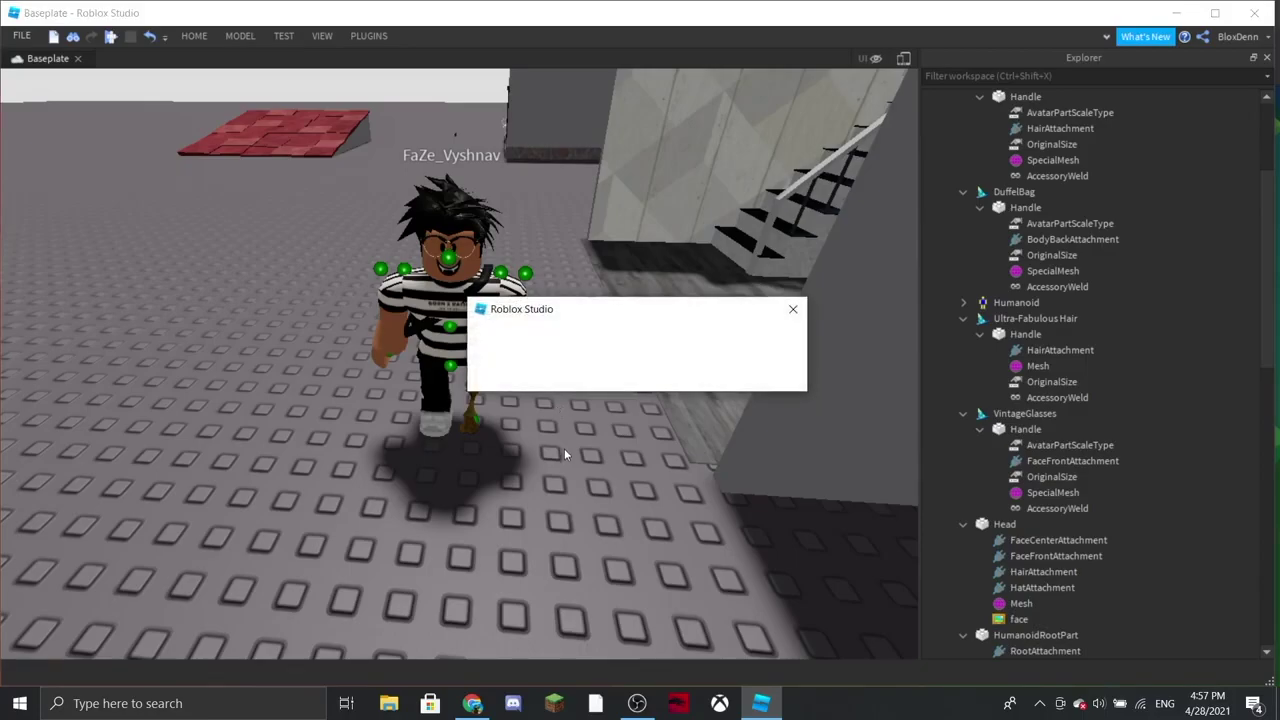
# Step: Switch to Chrome, download PaintRigV3_.blend from the bookmarked MediaFire page, and dismiss the advertising pop-up window
pyautogui.click(472, 703)
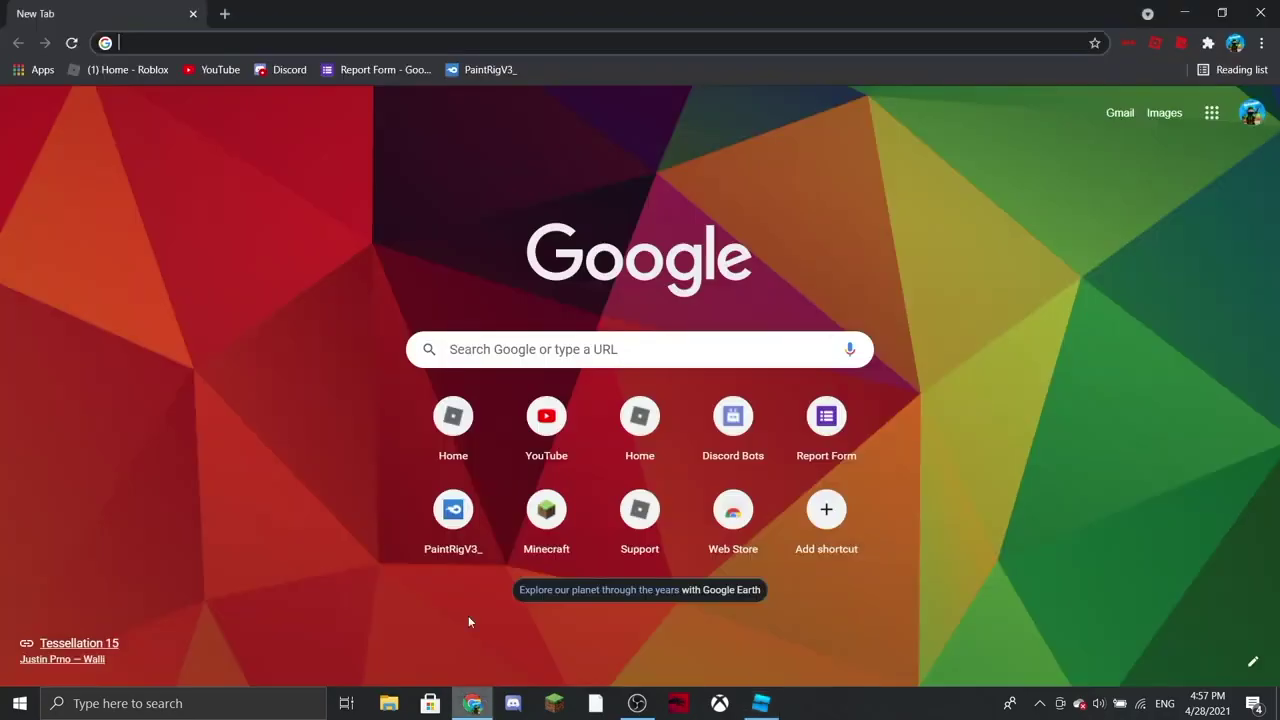
pyautogui.click(490, 70)
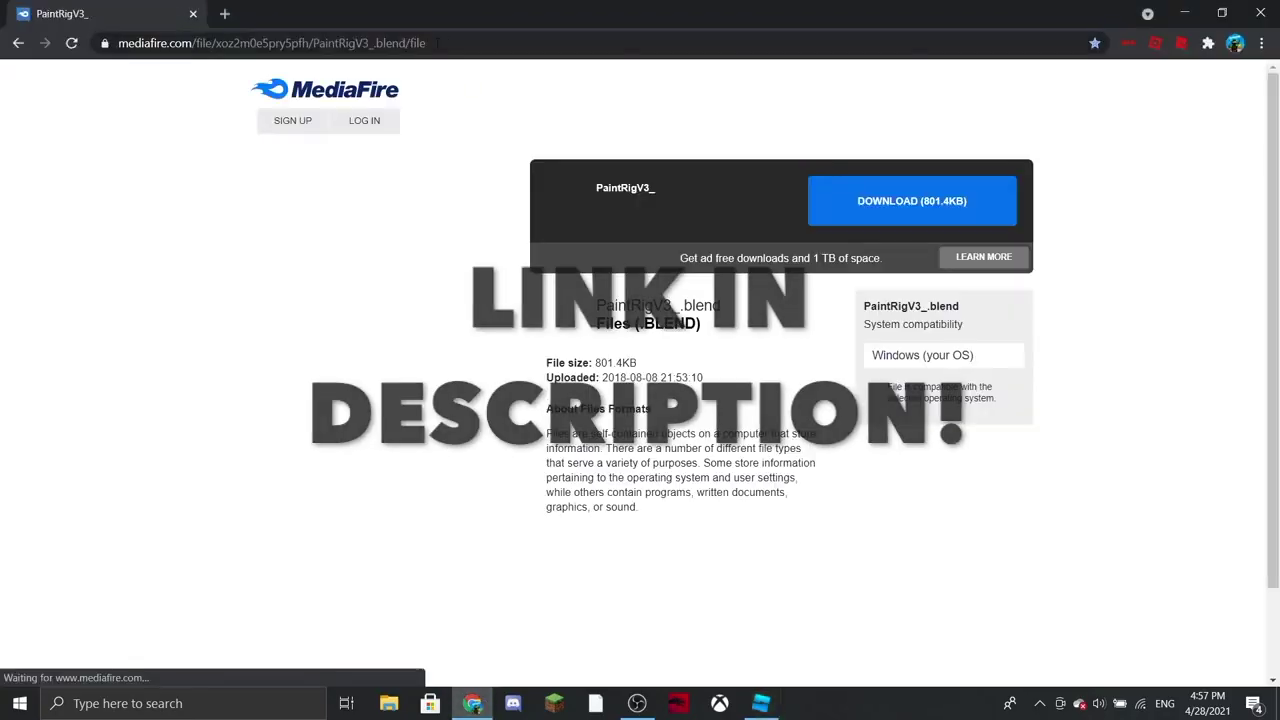
pyautogui.moveTo(437, 43); pyautogui.dragTo(116, 45)
pyautogui.click(177, 191)
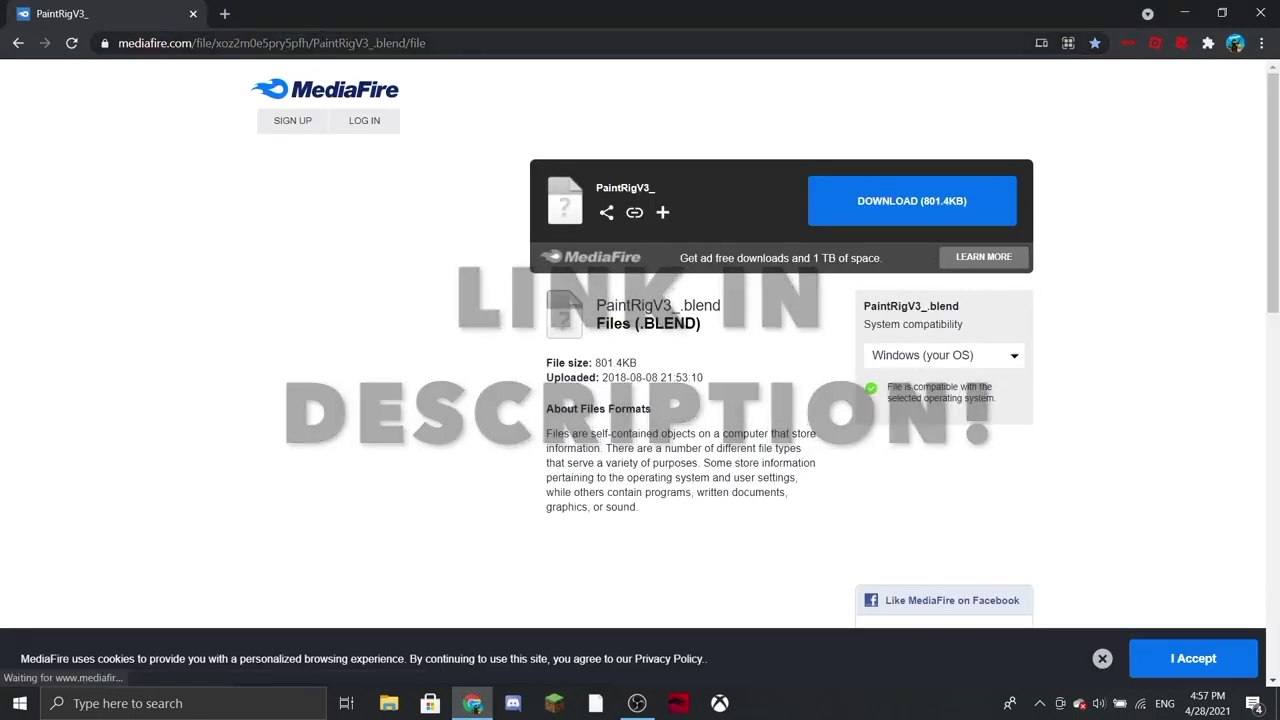
pyautogui.click(910, 201)
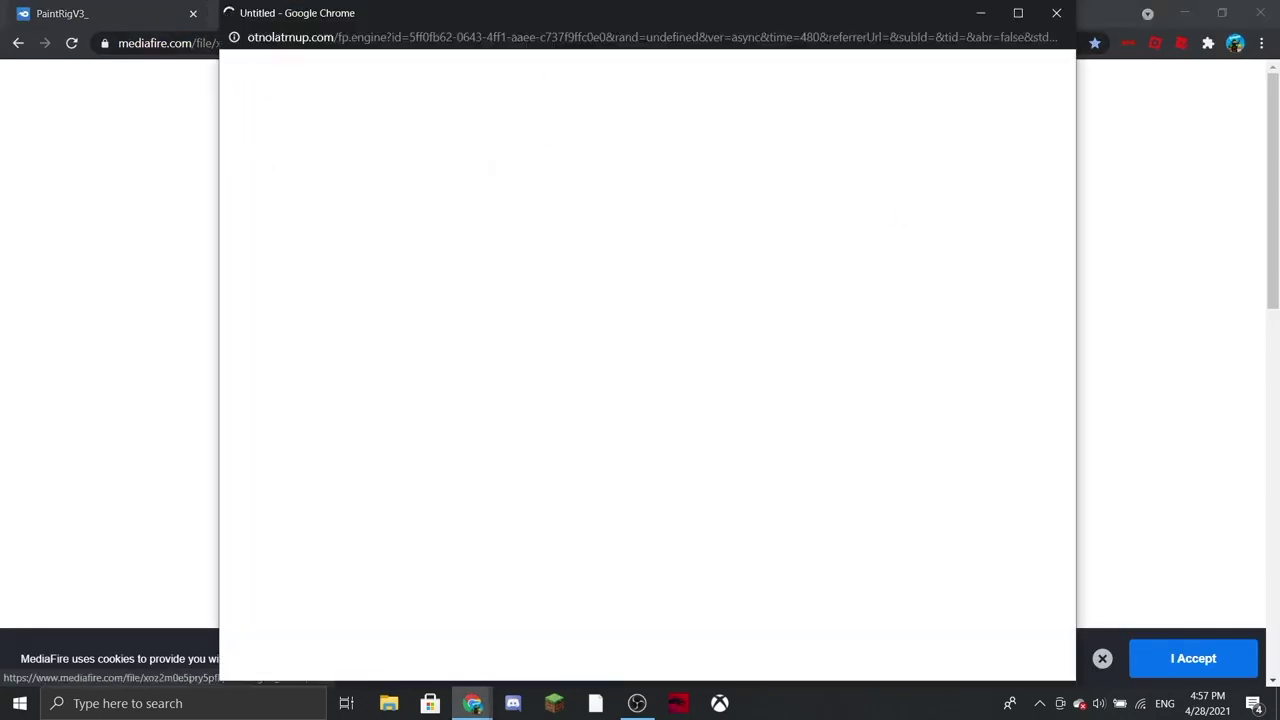
pyautogui.click(1056, 14)
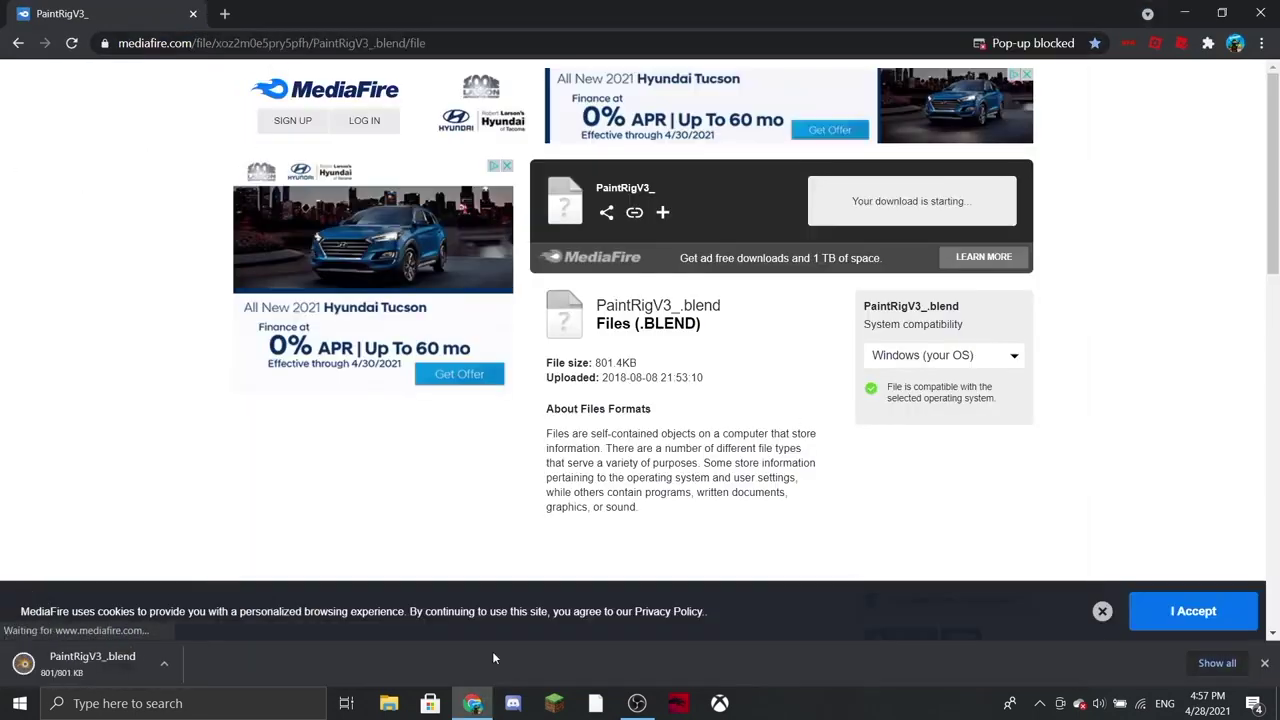
# Step: Open the downloaded PaintRigV3_.blend in Blender, and enlarge the 3D viewport over the node editor to view the whole rig
pyautogui.click(105, 664)
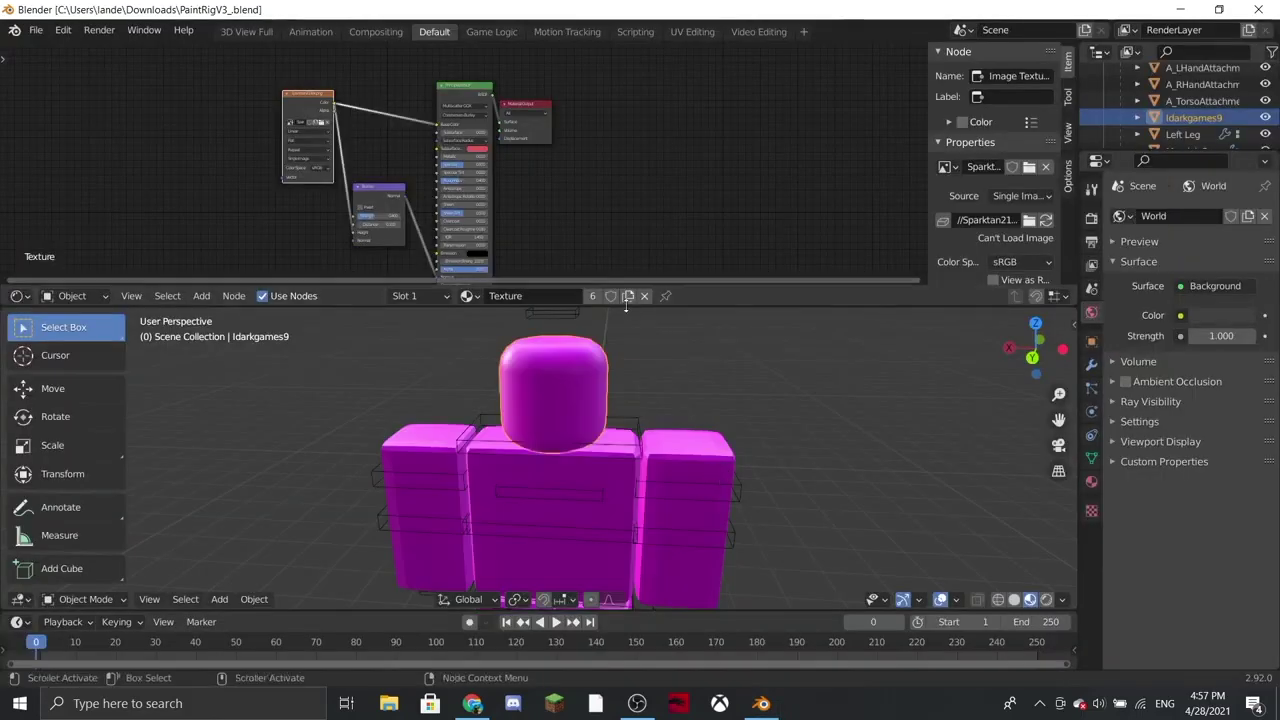
pyautogui.moveTo(606, 348); pyautogui.dragTo(666, 4)
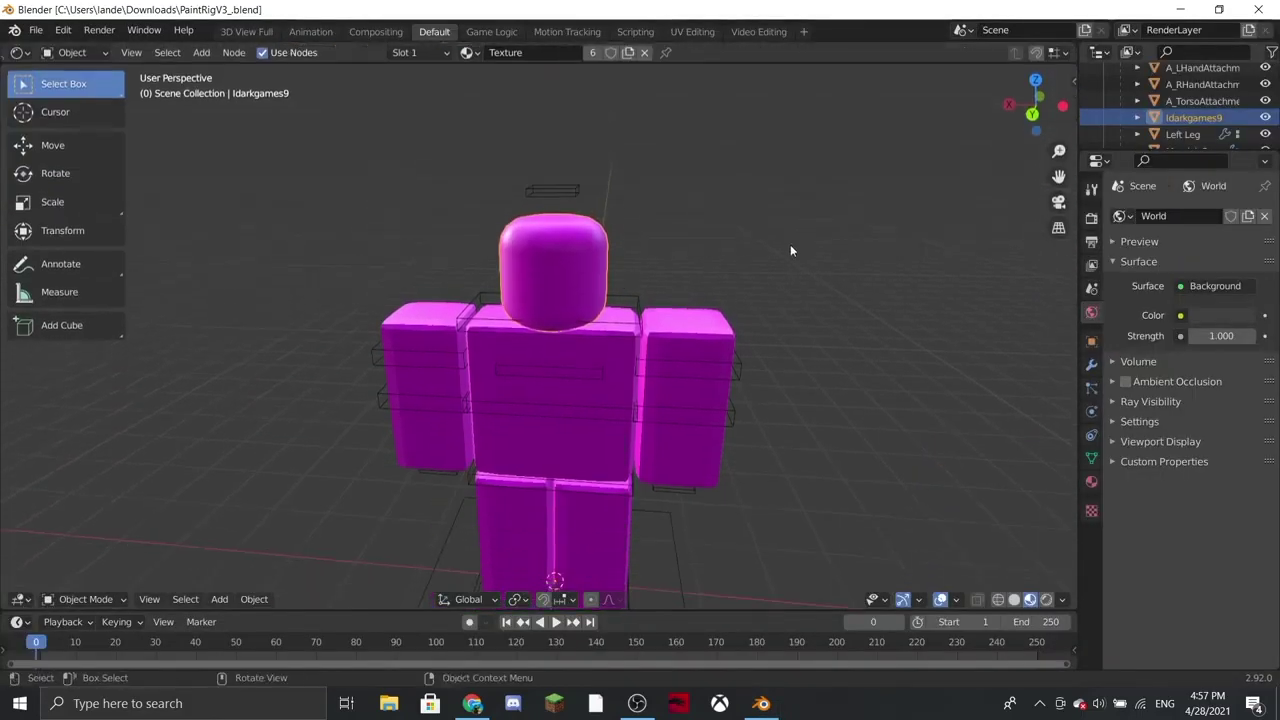
pyautogui.hotkey('shift', '`')
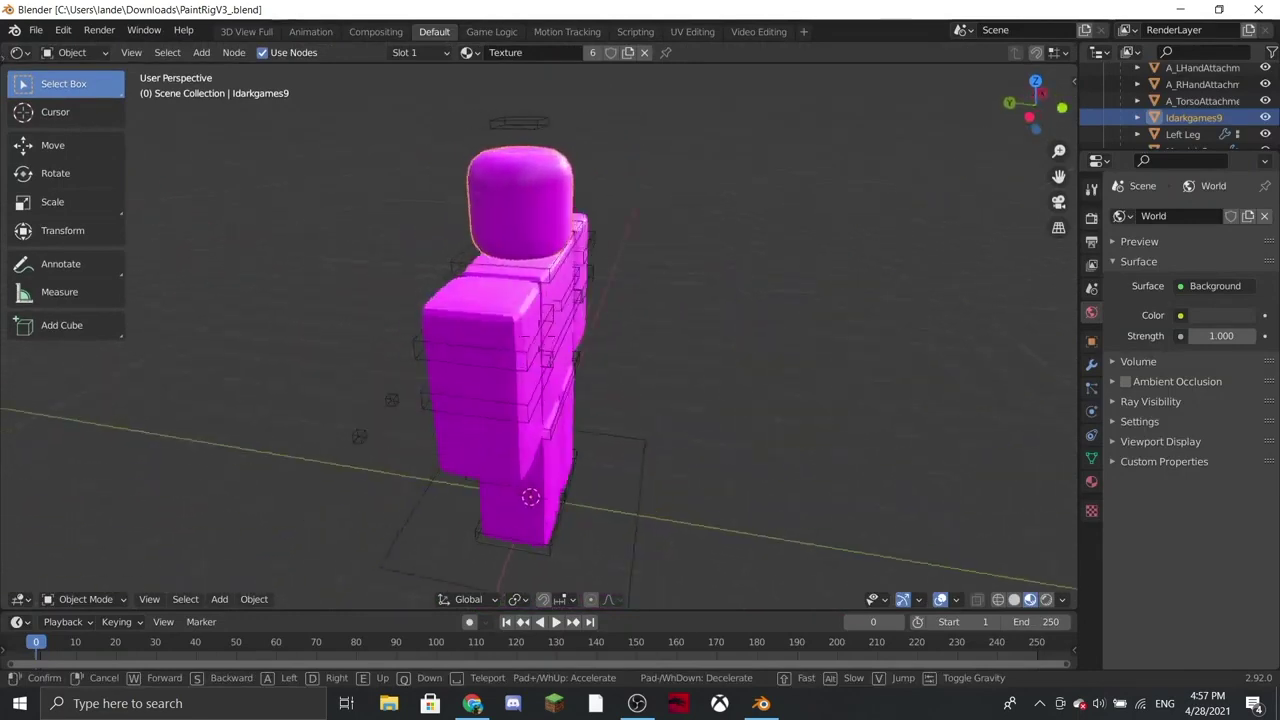
pyautogui.press('d')
pyautogui.press('s')
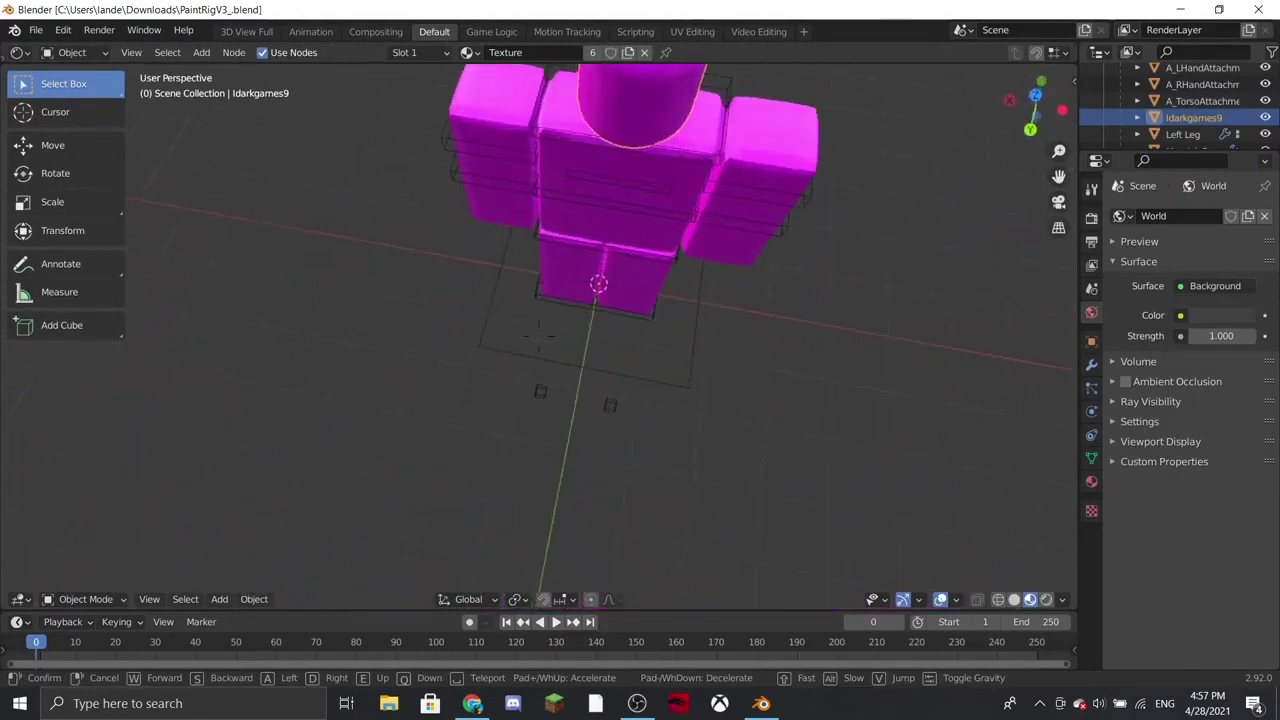
pyautogui.click(539, 342)
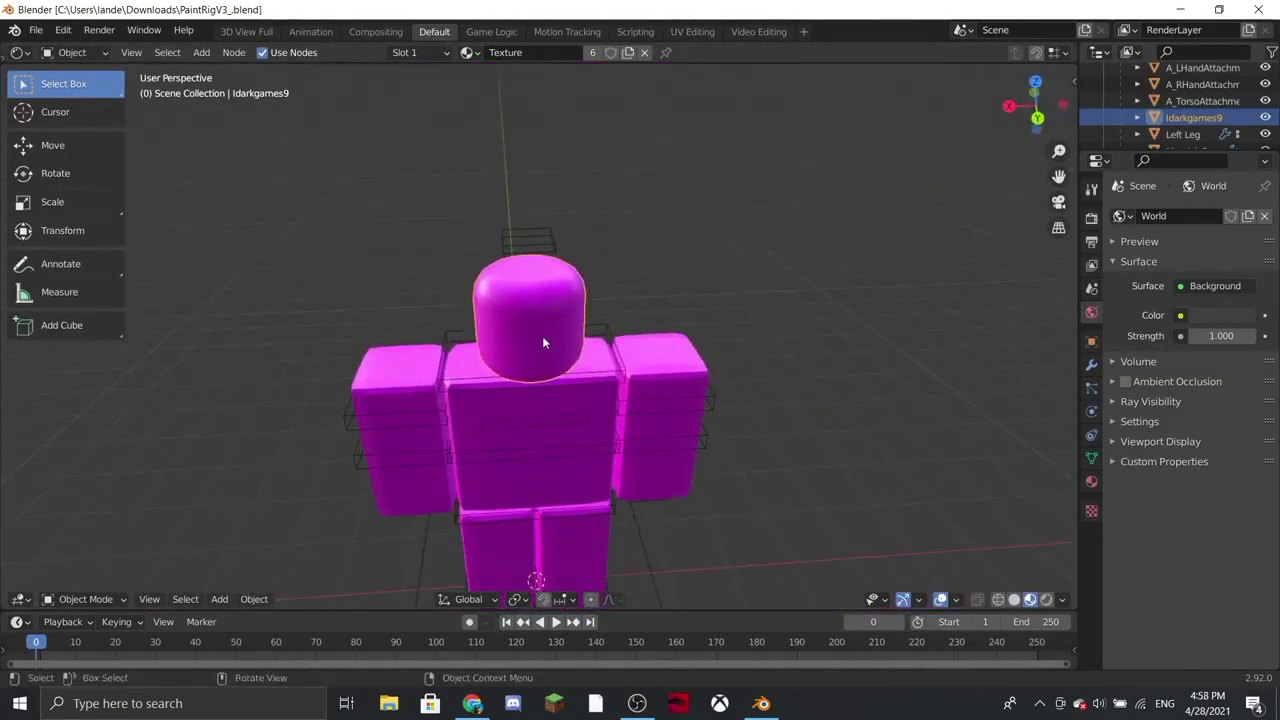
# Step: Enlarge the node editor and load the player's 1Tex.png from Documents > Files > Models > PlaneModels > Players into the Image Texture node
pyautogui.moveTo(766, 44); pyautogui.dragTo(733, 568)
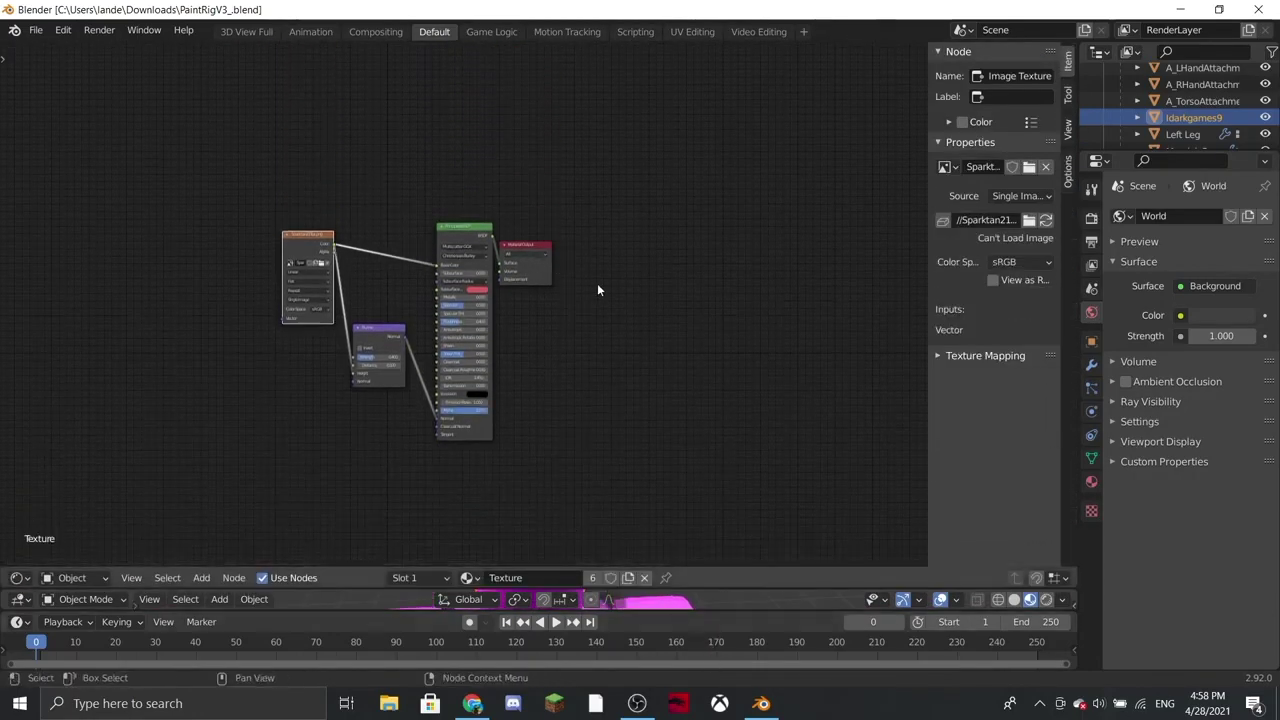
pyautogui.scroll(4, 648, 317)
pyautogui.press('KP_Decimal')
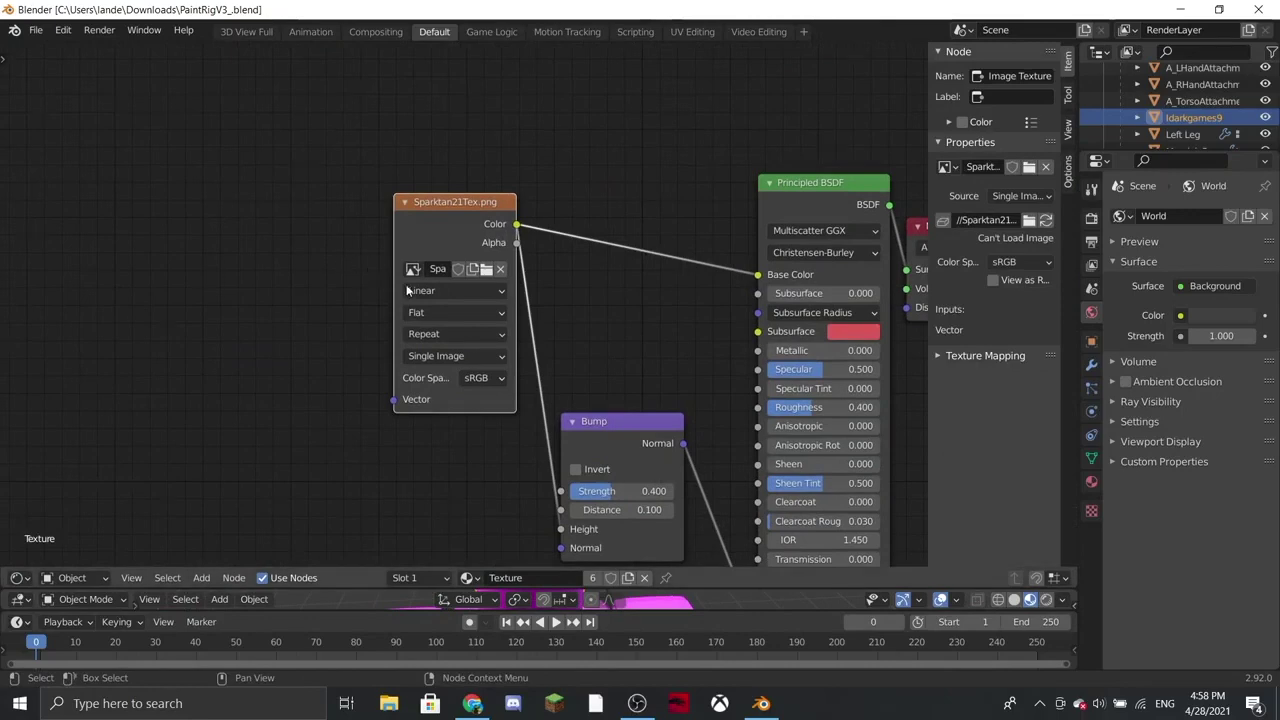
pyautogui.click(488, 269)
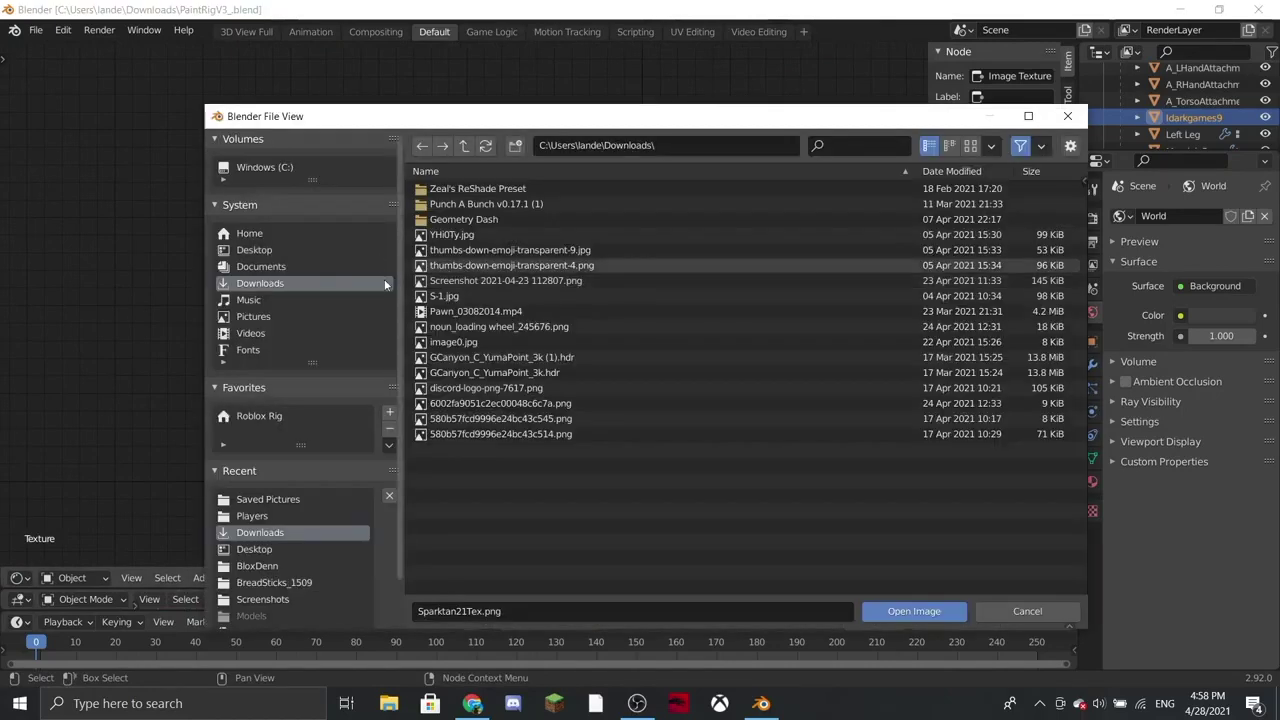
pyautogui.click(254, 250)
pyautogui.click(260, 266)
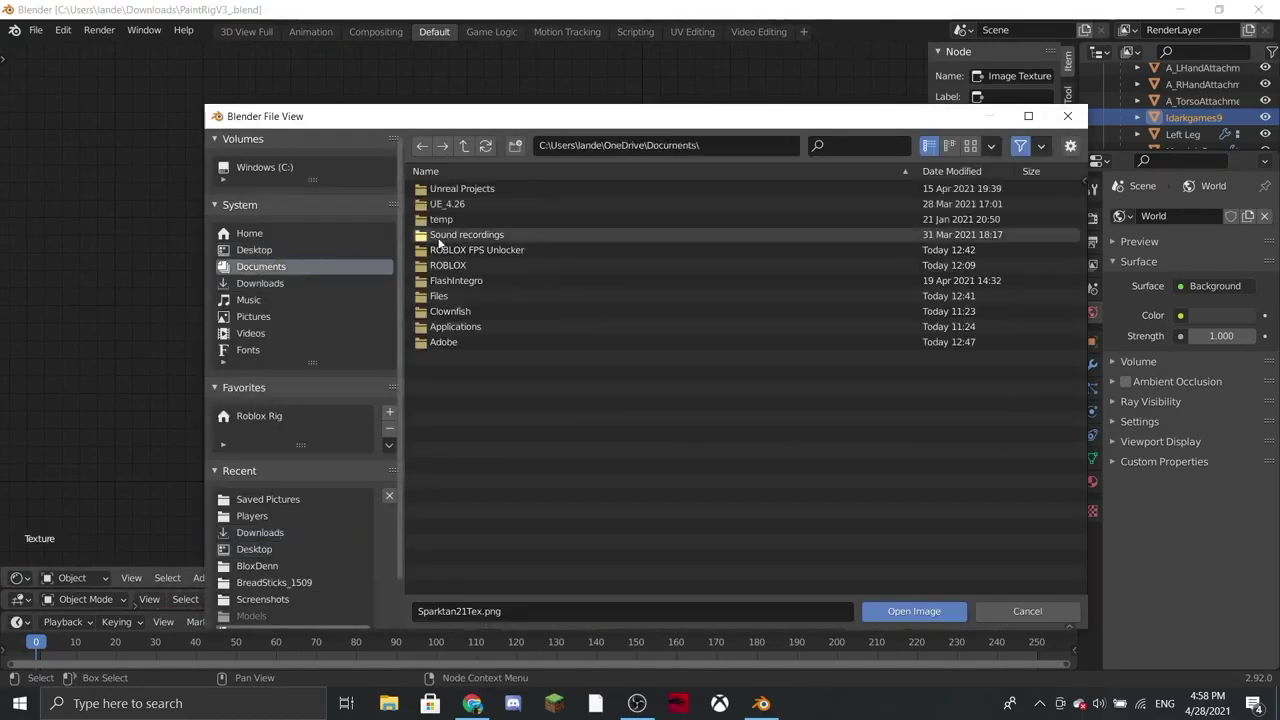
pyautogui.click(462, 293)
pyautogui.doubleClick(462, 293)
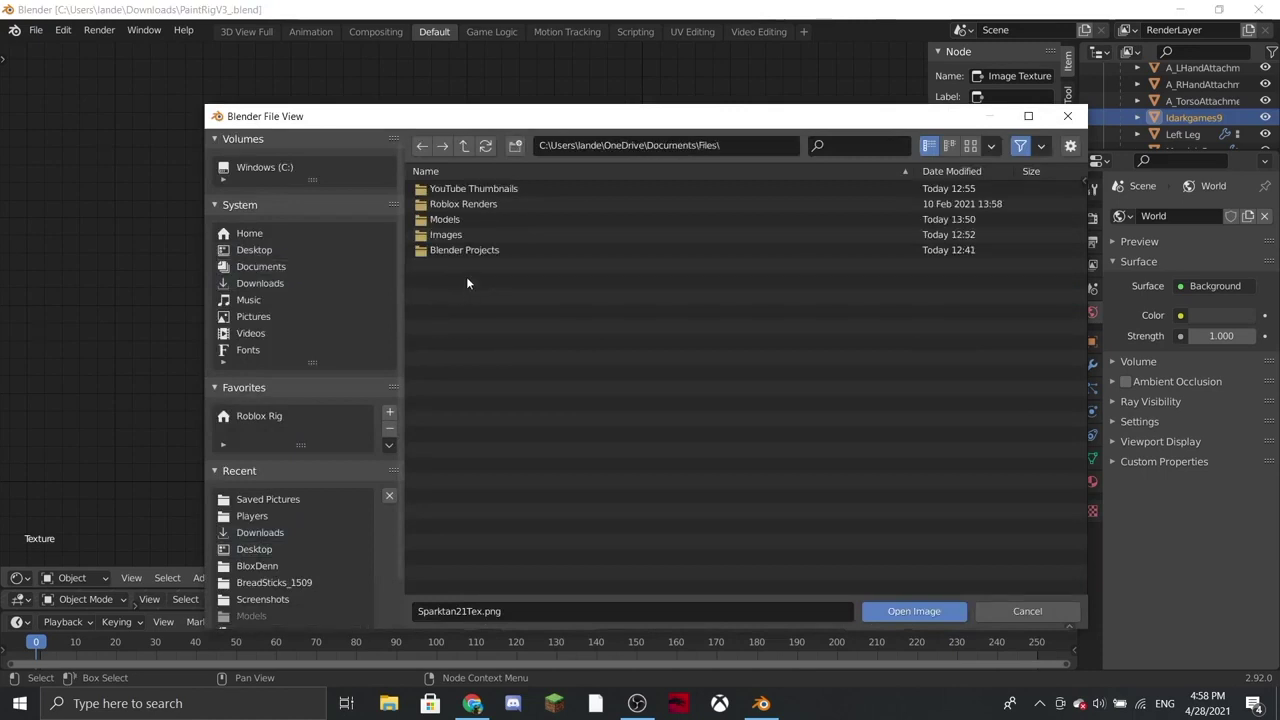
pyautogui.doubleClick(440, 219)
pyautogui.doubleClick(437, 189)
pyautogui.doubleClick(450, 189)
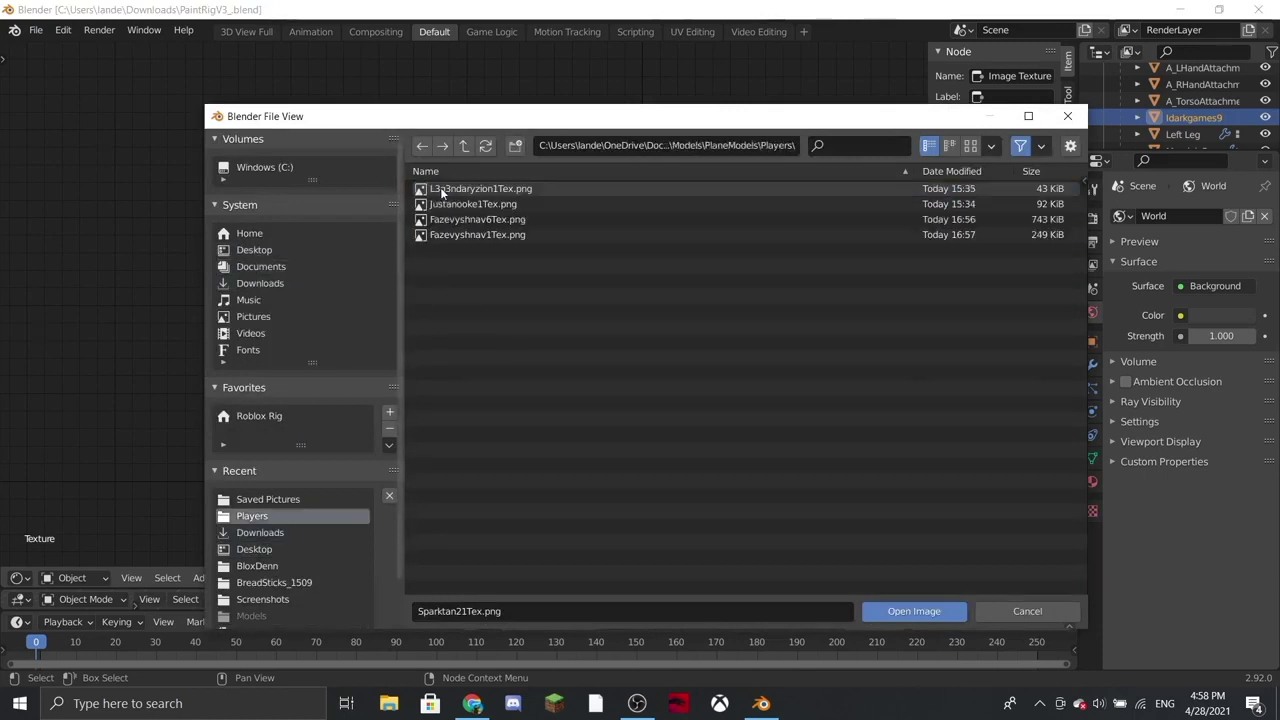
pyautogui.click(486, 234)
pyautogui.click(912, 611)
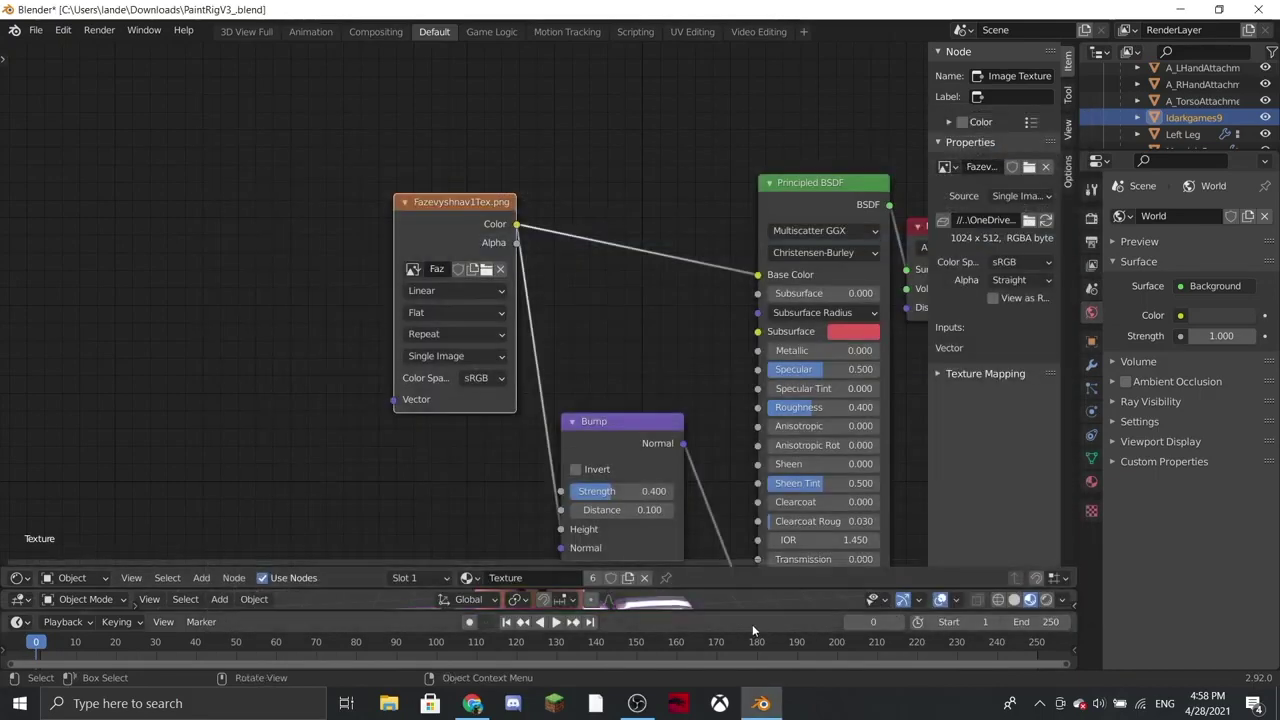
# Step: Enlarge the 3D viewport again, deselect the head, and examine the textured rig from the front
pyautogui.moveTo(703, 586); pyautogui.dragTo(754, 40)
pyautogui.click(746, 218)
pyautogui.hotkey('shift', '`')
pyautogui.press('w')
pyautogui.press('d')
pyautogui.press('a')
pyautogui.click(399, 182)
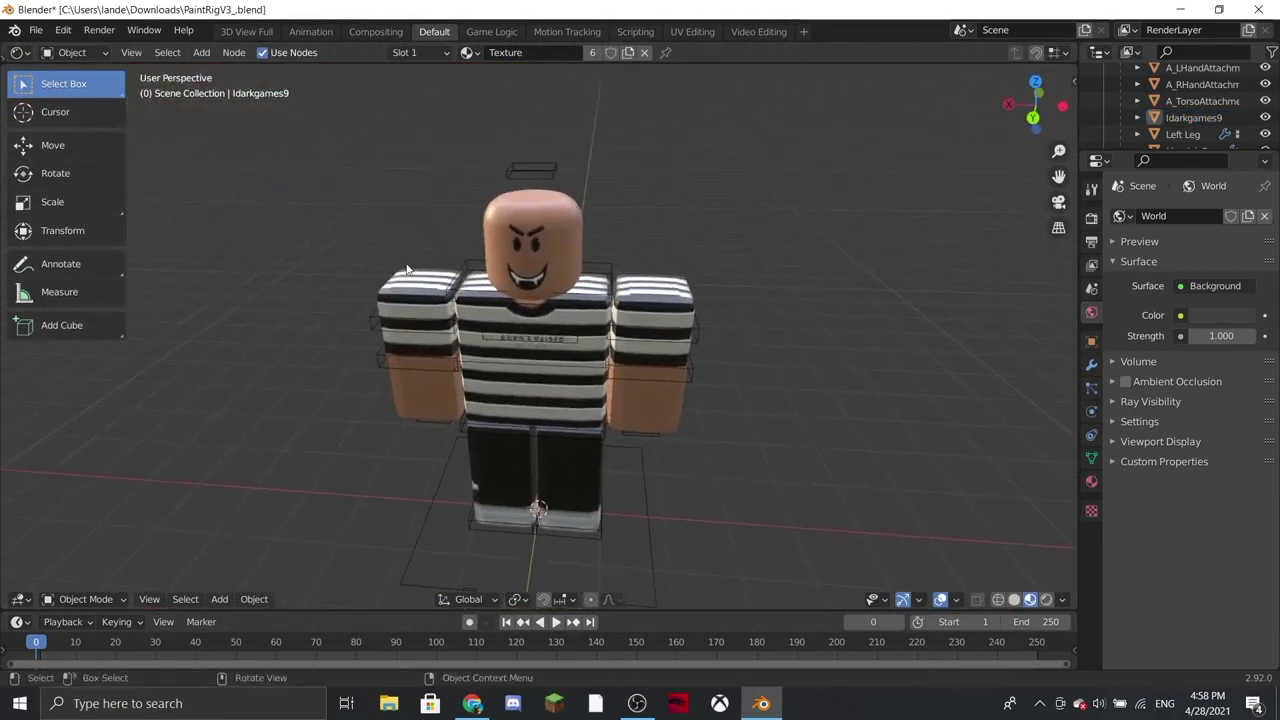
# Step: Start a Wavefront OBJ import and browse to Documents > Files > Models > PlaneModels > Players
pyautogui.click(35, 31)
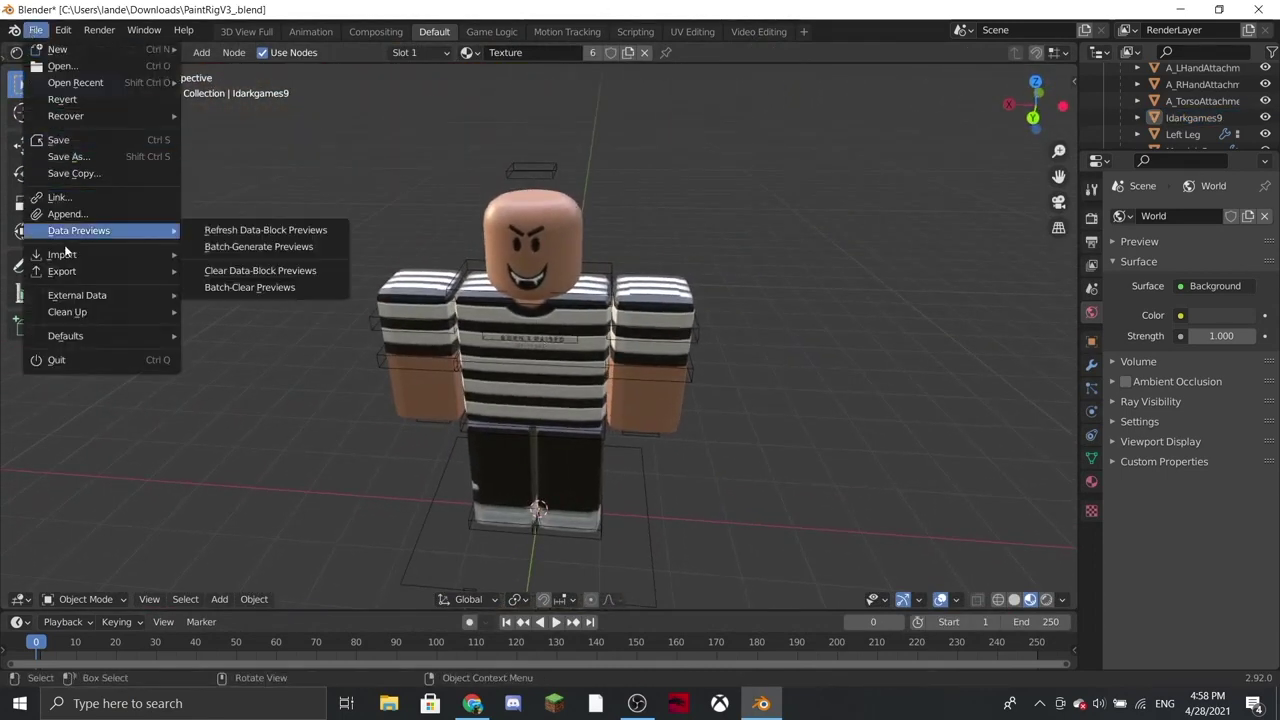
pyautogui.click(38, 30)
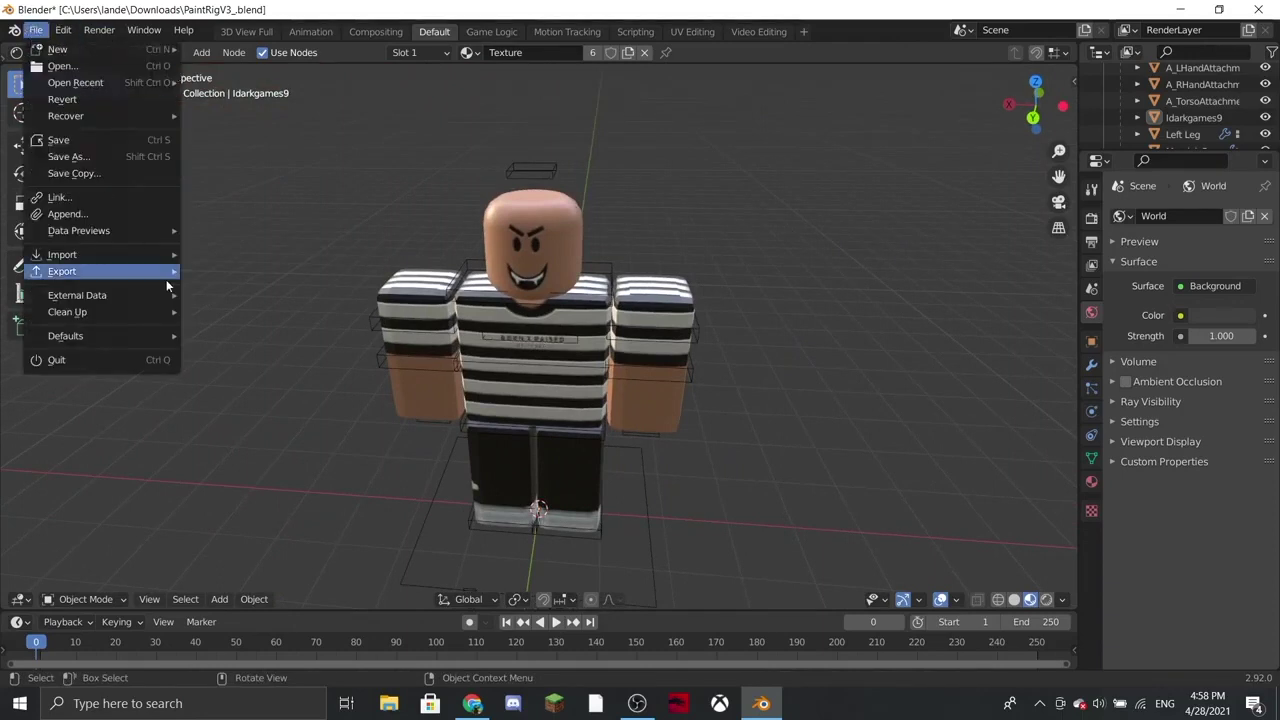
pyautogui.moveTo(89, 252)
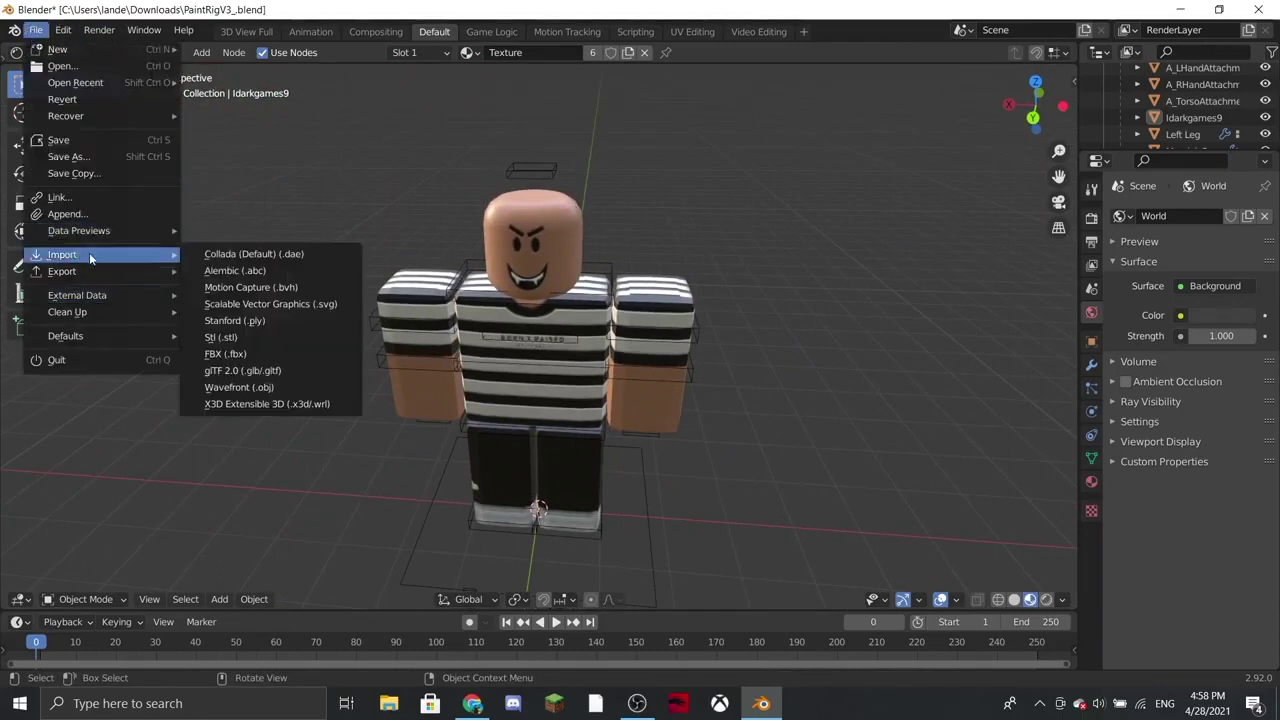
pyautogui.click(238, 387)
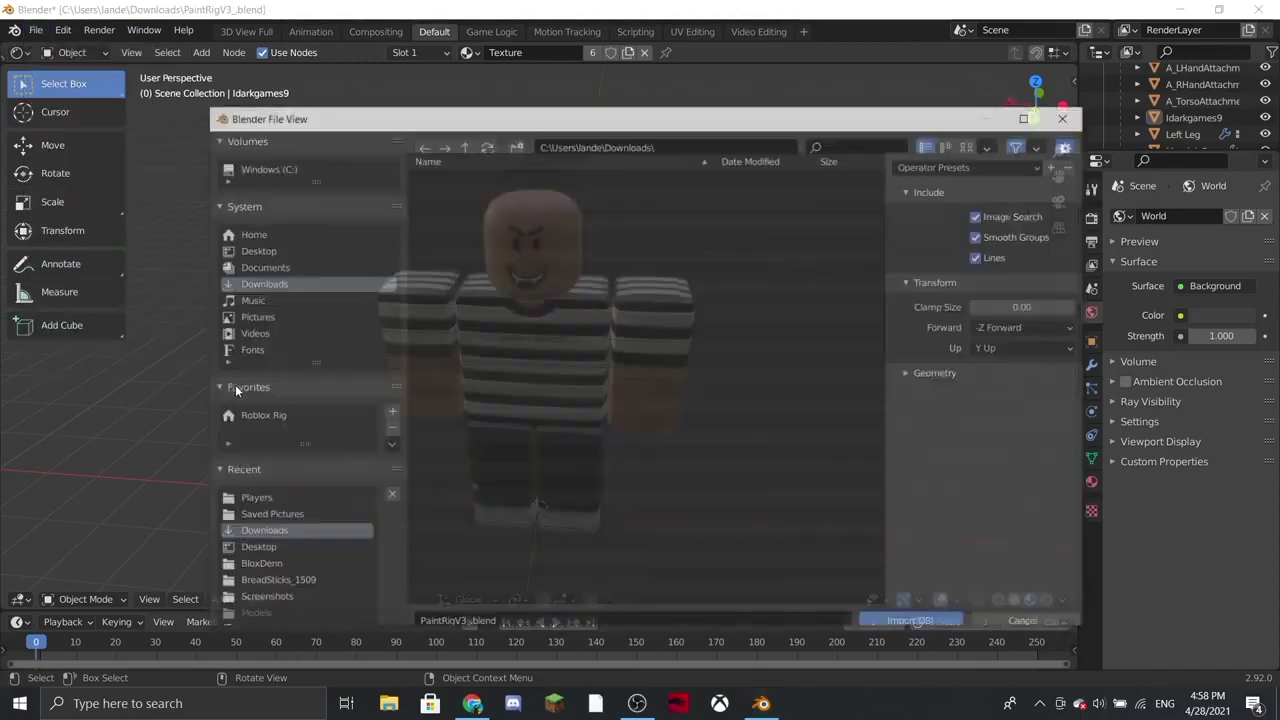
pyautogui.click(247, 266)
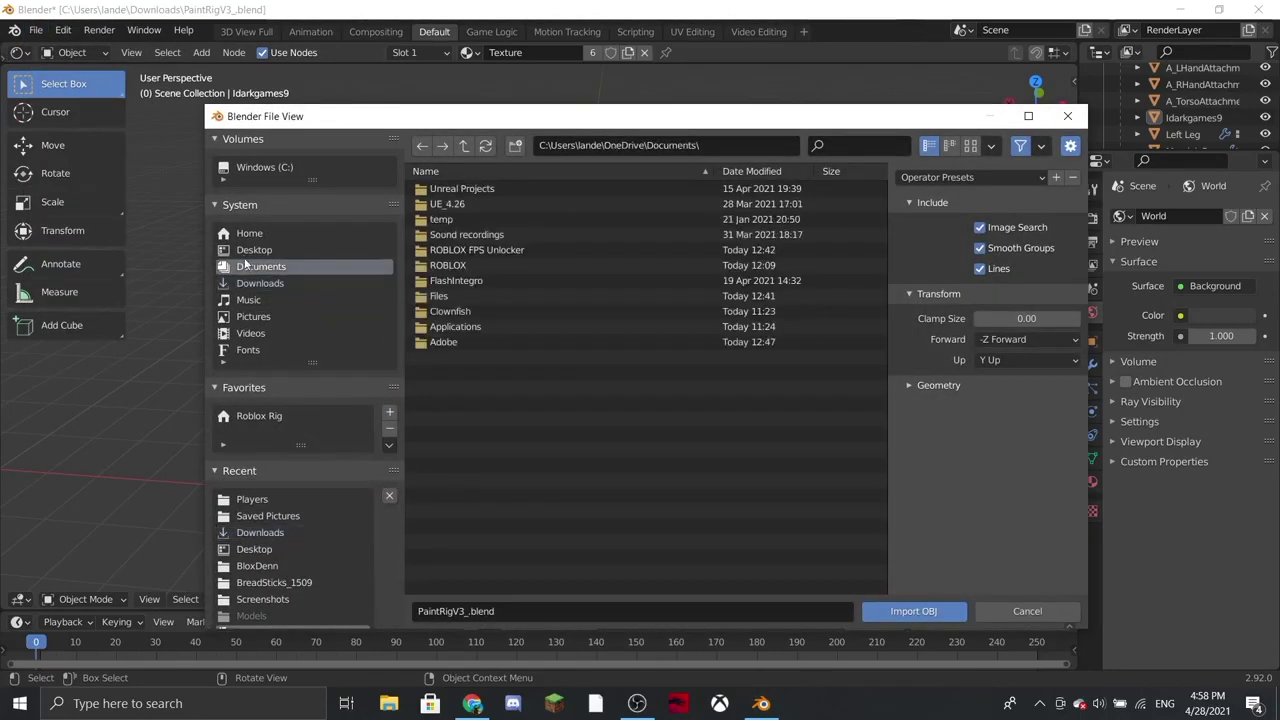
pyautogui.doubleClick(449, 294)
pyautogui.doubleClick(452, 219)
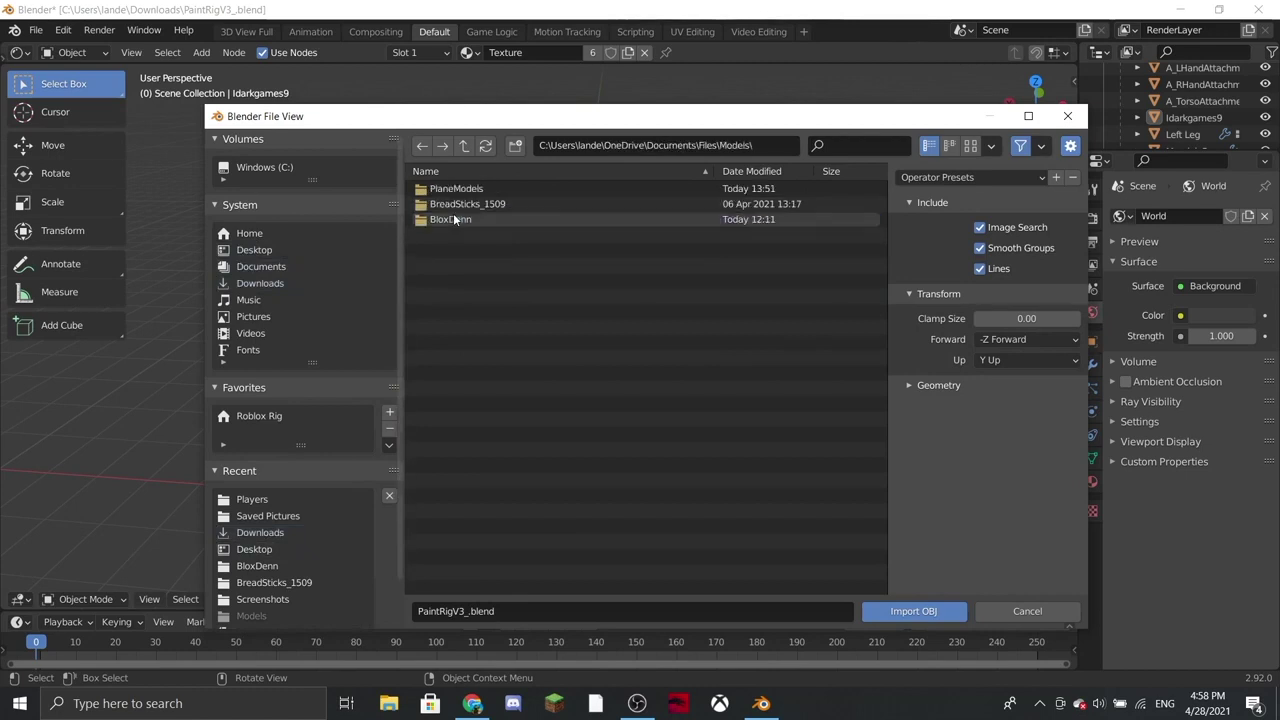
pyautogui.click(451, 203)
pyautogui.doubleClick(452, 190)
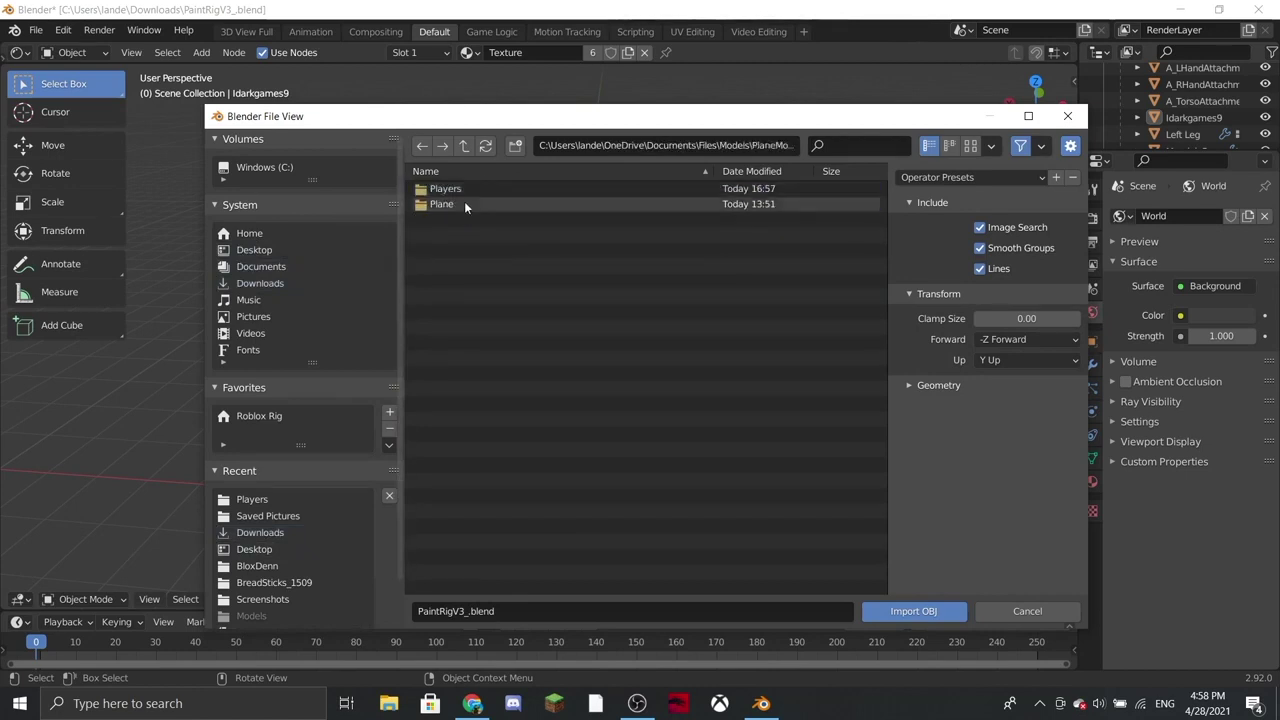
pyautogui.doubleClick(465, 203)
# Step: Import FaZeUPPERAcess.obj from the Players folder to add the hair and glasses to the rig scene
pyautogui.click(519, 310)
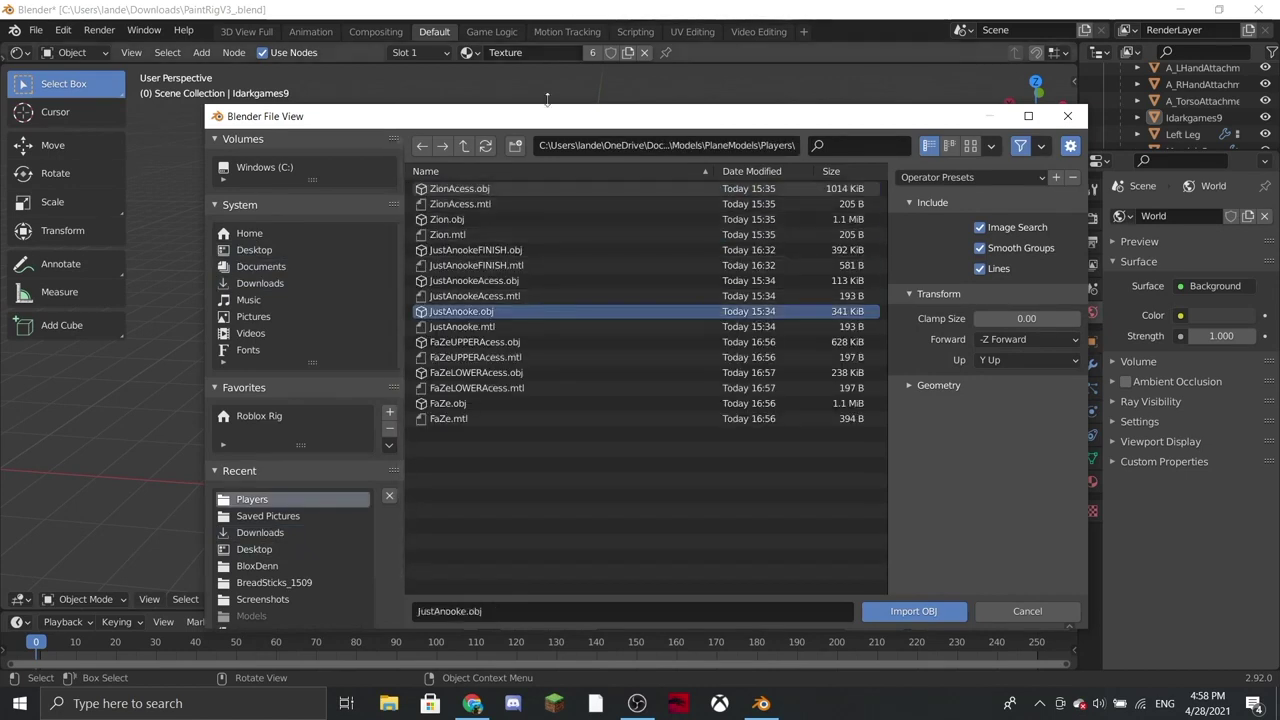
pyautogui.click(572, 476)
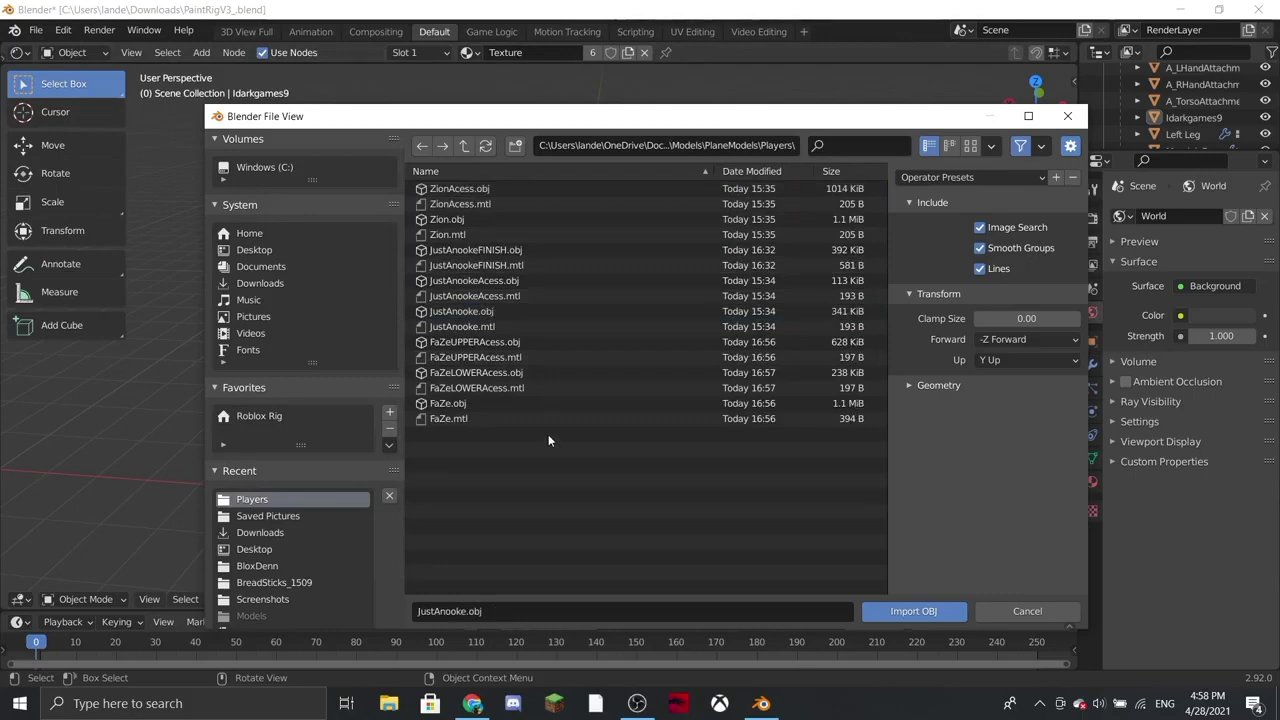
pyautogui.click(490, 341)
pyautogui.click(911, 617)
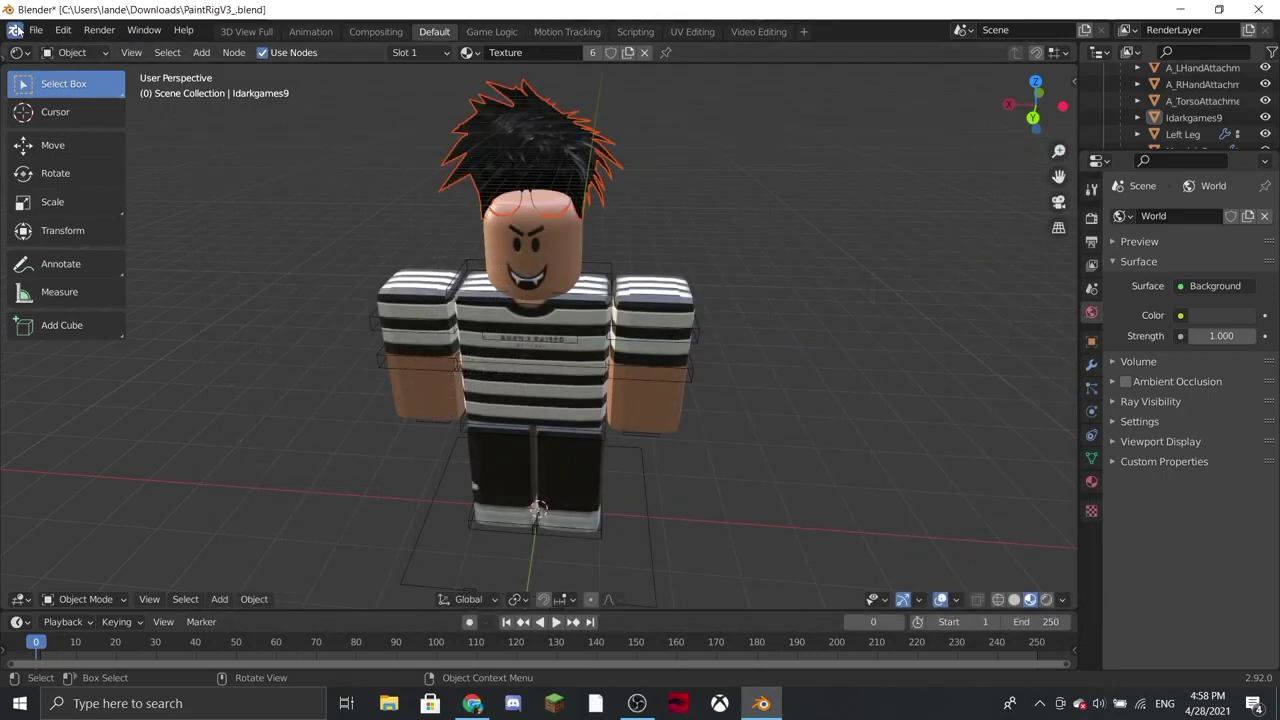
# Step: Import FaZeLOWERAcess.obj from the Players folder to add the shoulder bag to the scene
pyautogui.click(38, 32)
pyautogui.moveTo(52, 262)
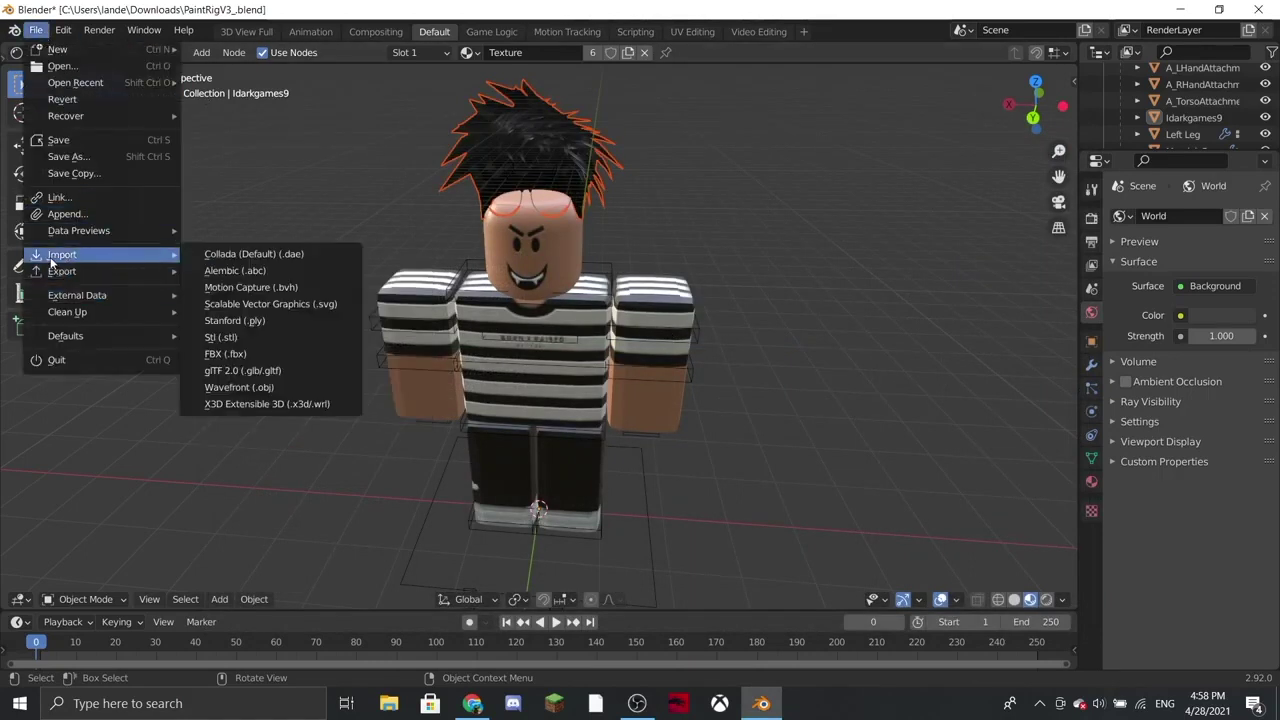
pyautogui.click(230, 387)
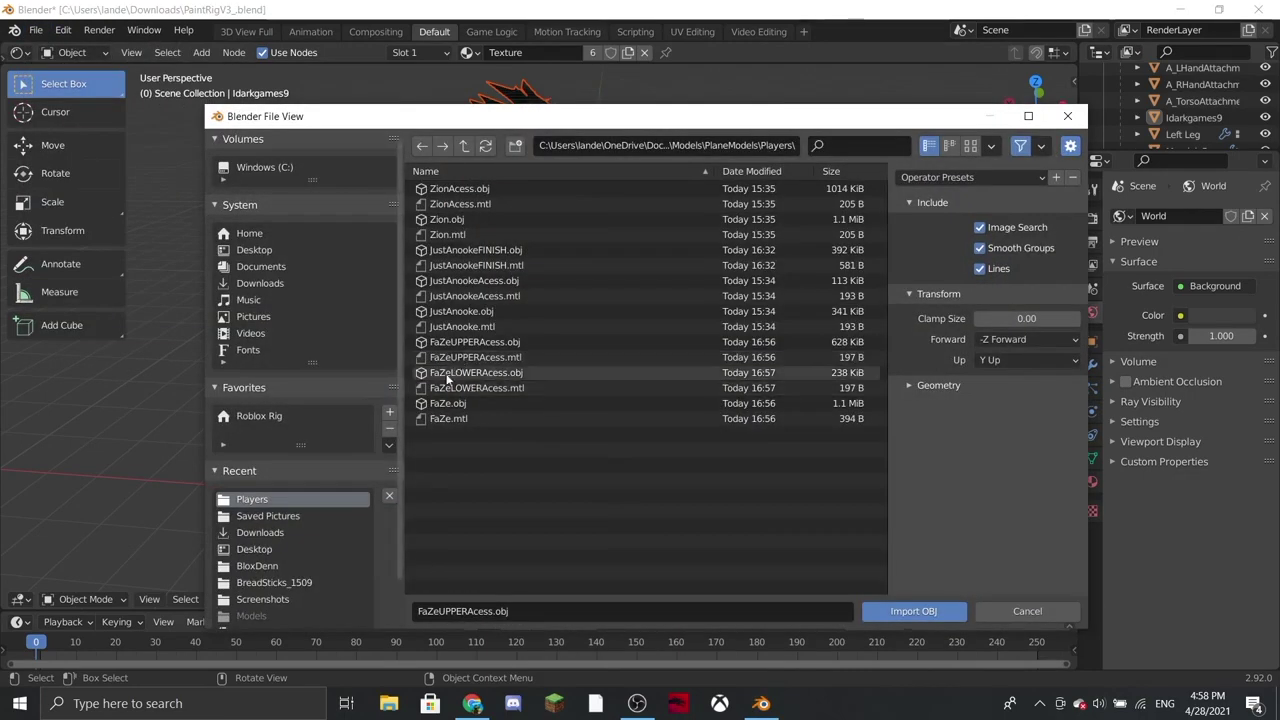
pyautogui.click(465, 374)
pyautogui.click(888, 613)
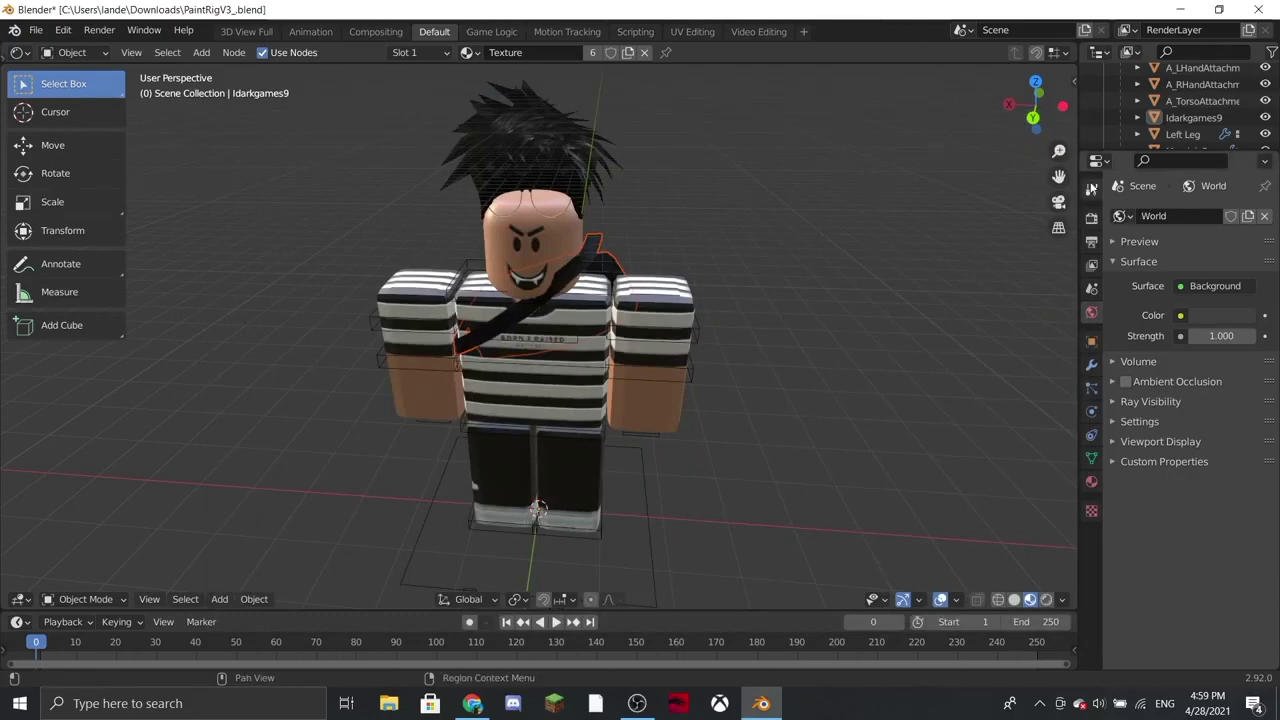
# Step: Enlarge the outliner to list every scene object, and select FaZeLOWERAcess and FaZeUPPERAcess together
pyautogui.moveTo(1078, 190); pyautogui.dragTo(934, 190)
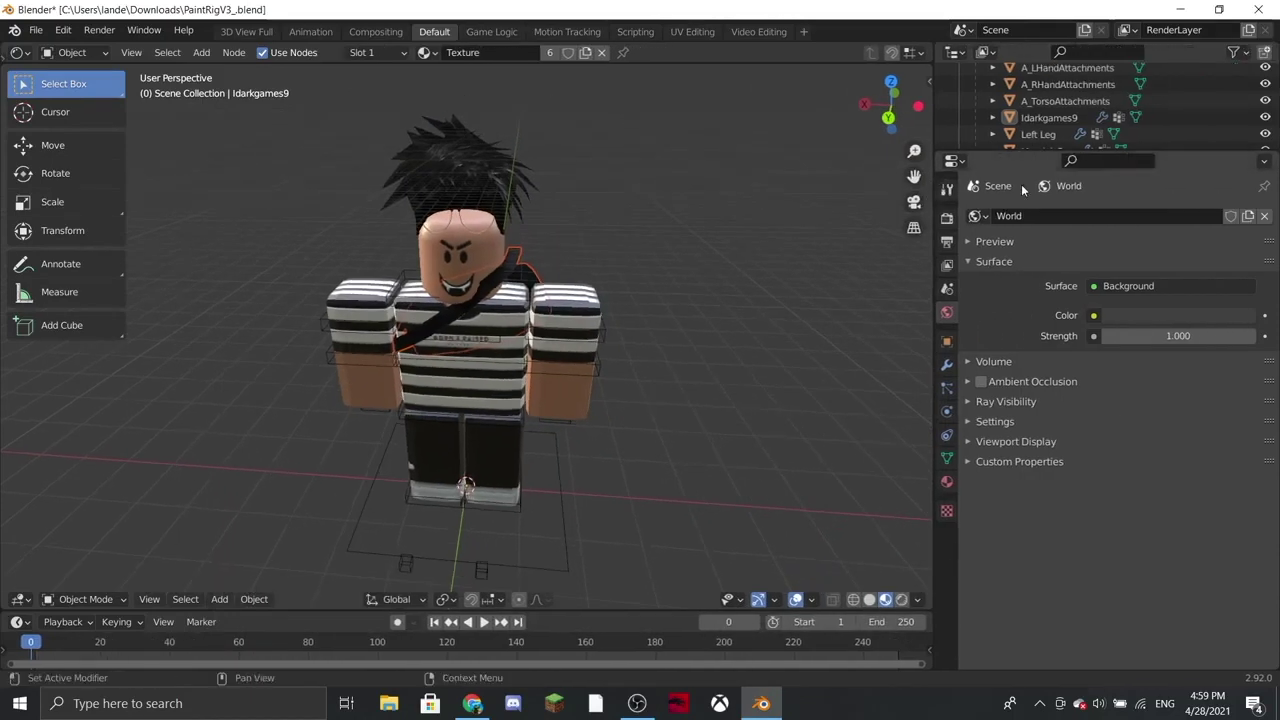
pyautogui.moveTo(1006, 152); pyautogui.dragTo(1045, 516)
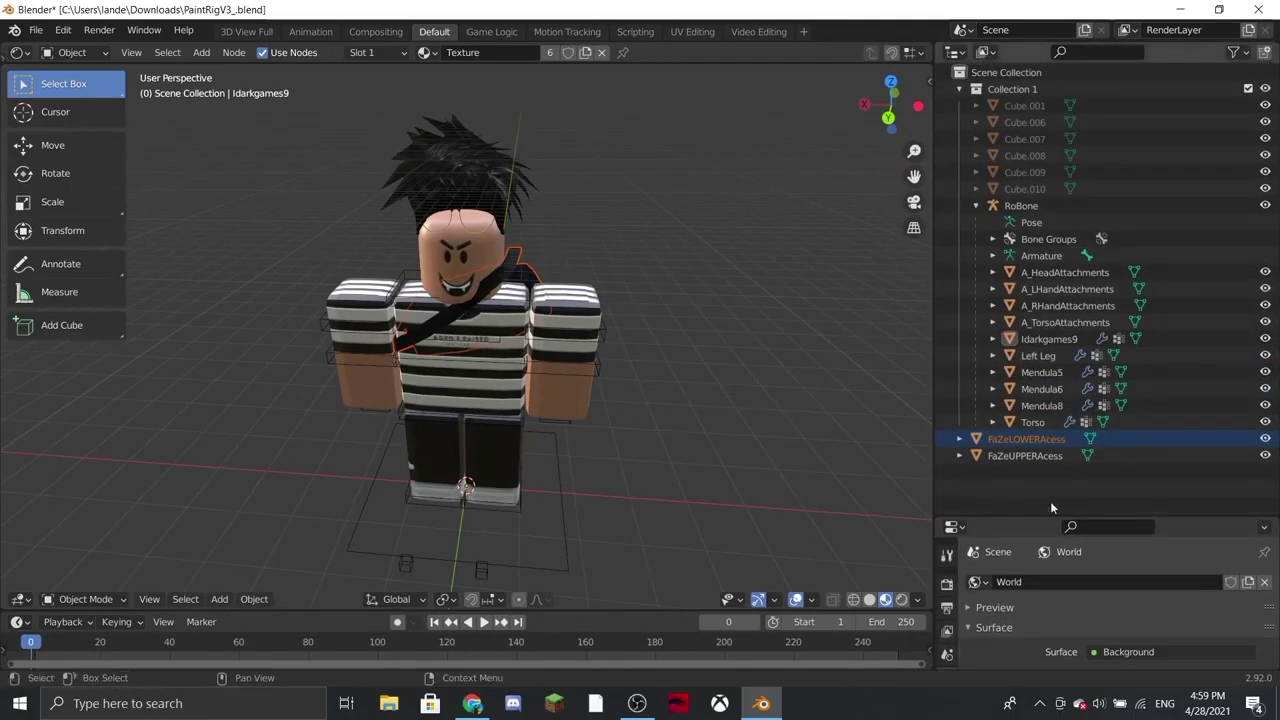
pyautogui.keyDown('ctrl'); pyautogui.click(1027, 454); pyautogui.keyUp('ctrl')
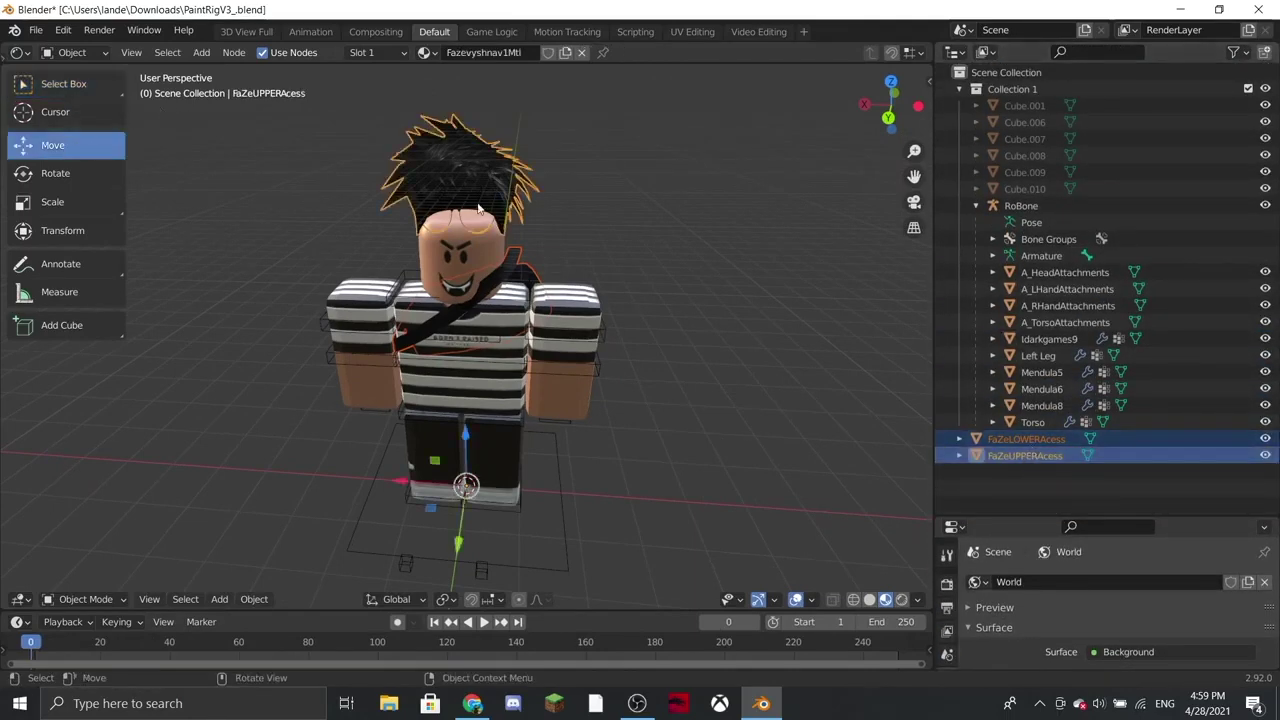
# Step: Move both accessories down along the Z axis to fit the rig's head and torso, checking them from the side
pyautogui.moveTo(462, 452)
pyautogui.mouseDown()
pyautogui.moveTo(464, 500)
pyautogui.moveTo(465, 474)
pyautogui.mouseUp()
pyautogui.hotkey('shift', '`')
pyautogui.press('w')
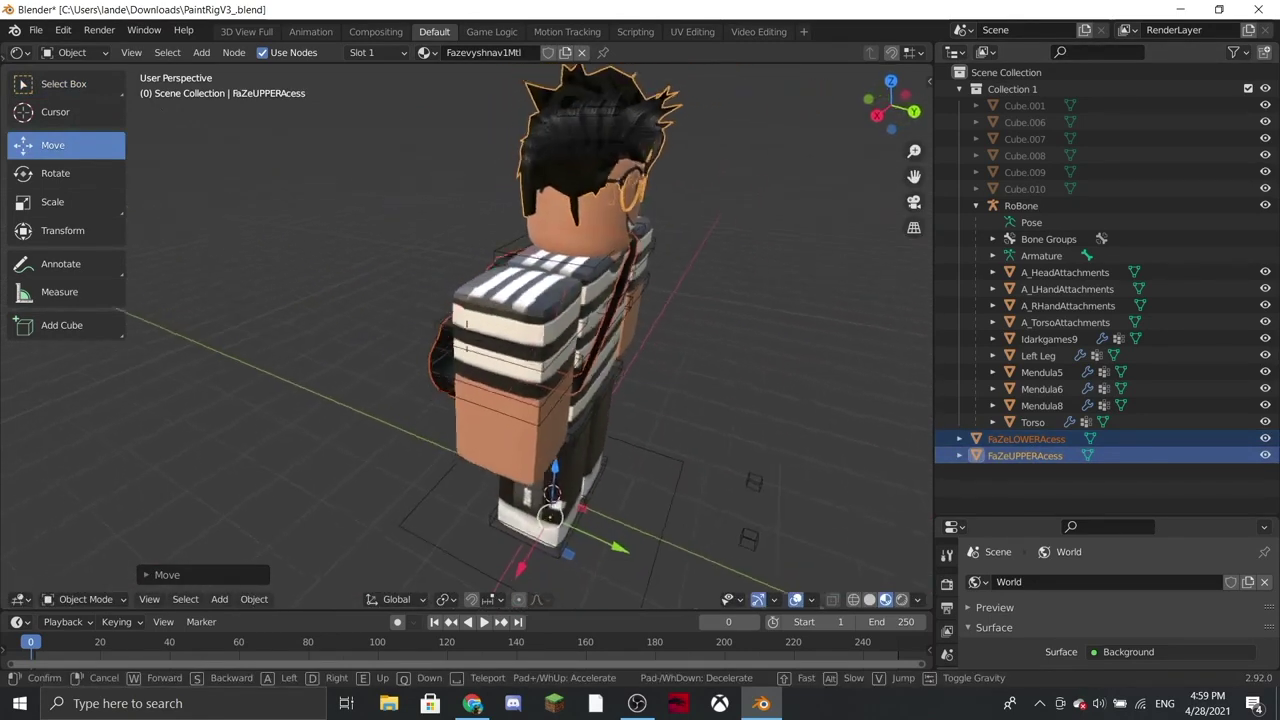
pyautogui.click(491, 357)
pyautogui.moveTo(506, 436); pyautogui.dragTo(508, 451)
# Step: Check the glasses' fit against the face up close, and raise both accessories slightly along the Z axis
pyautogui.hotkey('shift', '`')
pyautogui.press('d')
pyautogui.press('w')
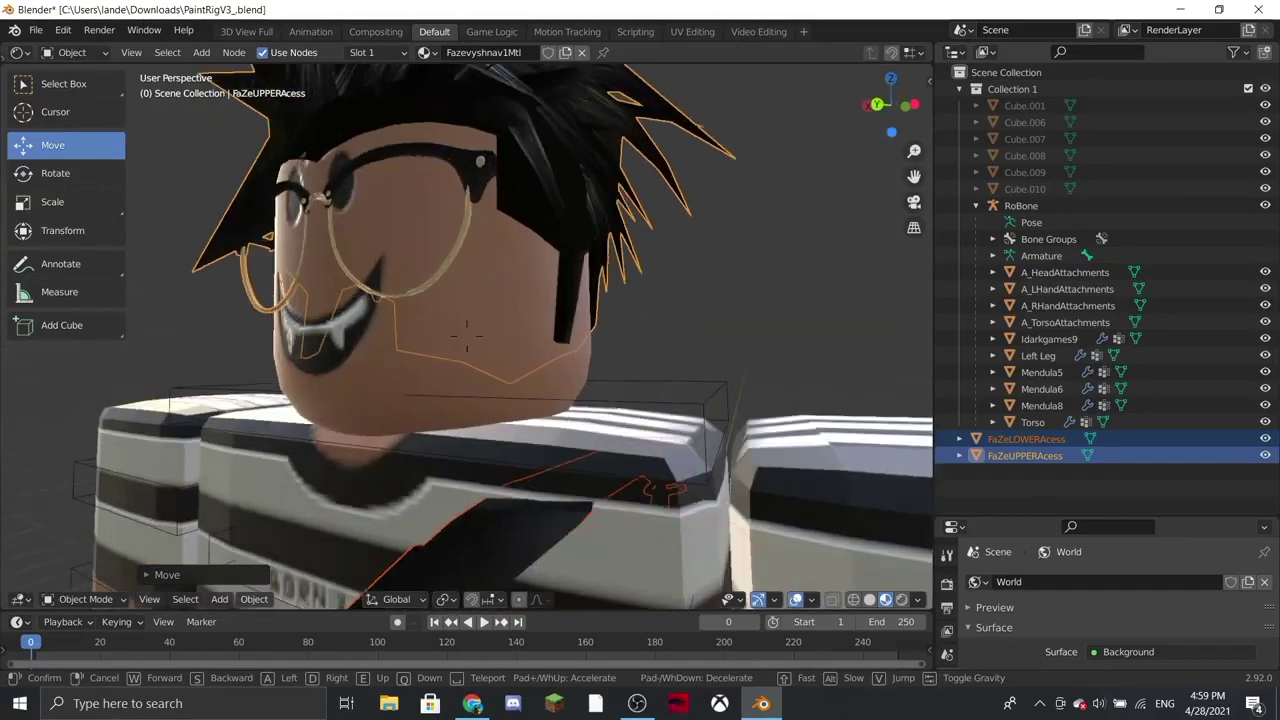
pyautogui.press('s')
pyautogui.press('a')
pyautogui.press('w')
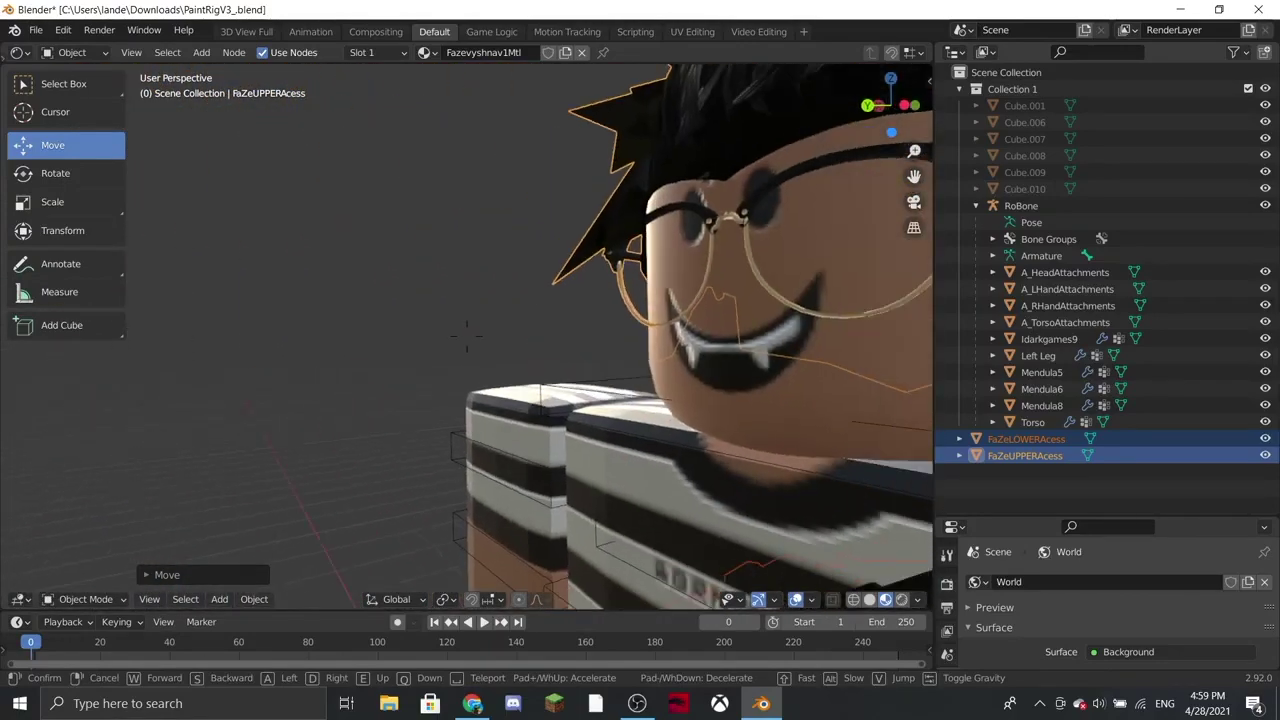
pyautogui.press('s')
pyautogui.click(467, 341)
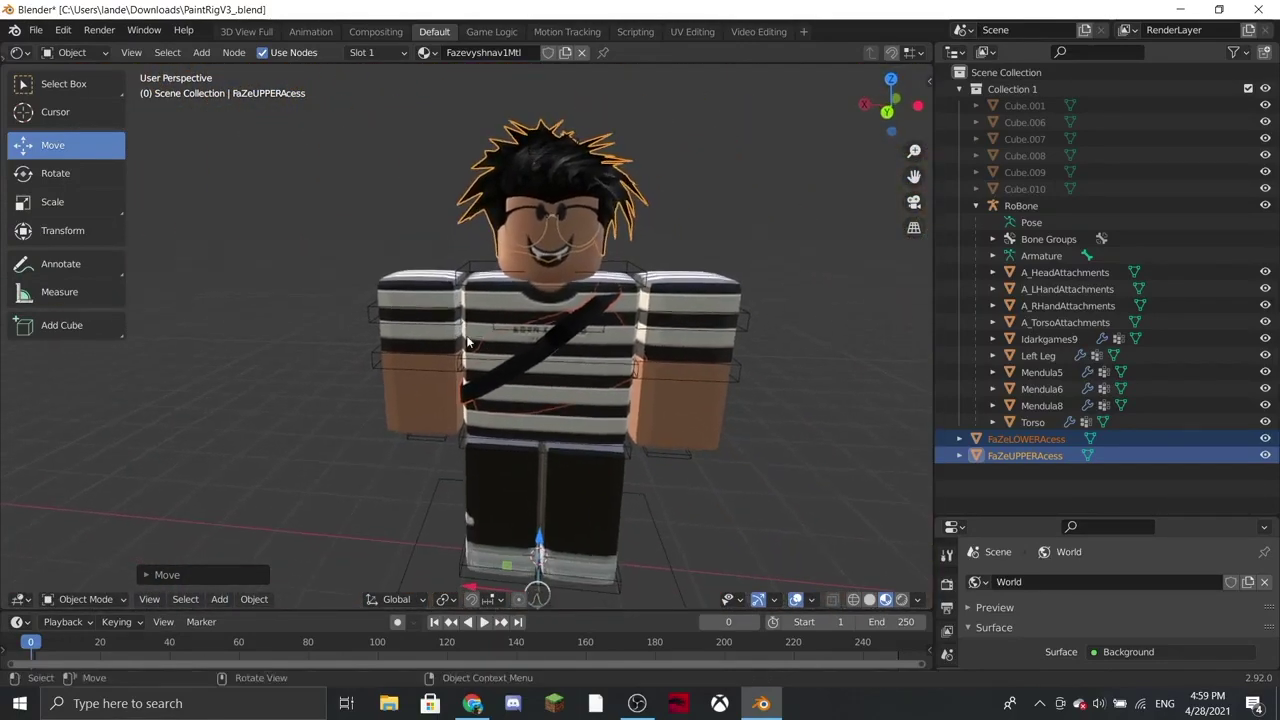
pyautogui.moveTo(545, 540); pyautogui.dragTo(548, 532)
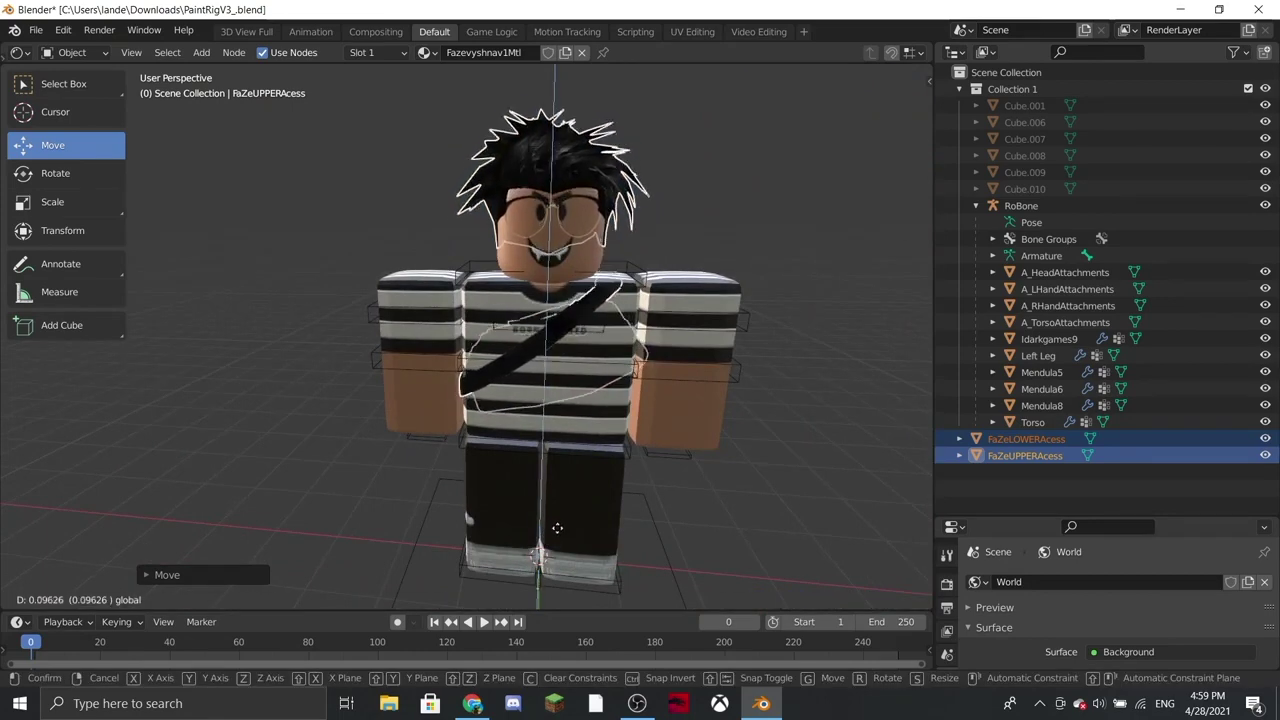
pyautogui.moveTo(557, 528); pyautogui.dragTo(555, 530)
# Step: Inspect the bag strap around the shoulder, select only FaZeLOWERAcess, and adjust its position slightly along the Y axis
pyautogui.hotkey('shift', '`')
pyautogui.press('w')
pyautogui.press('d')
pyautogui.press('w')
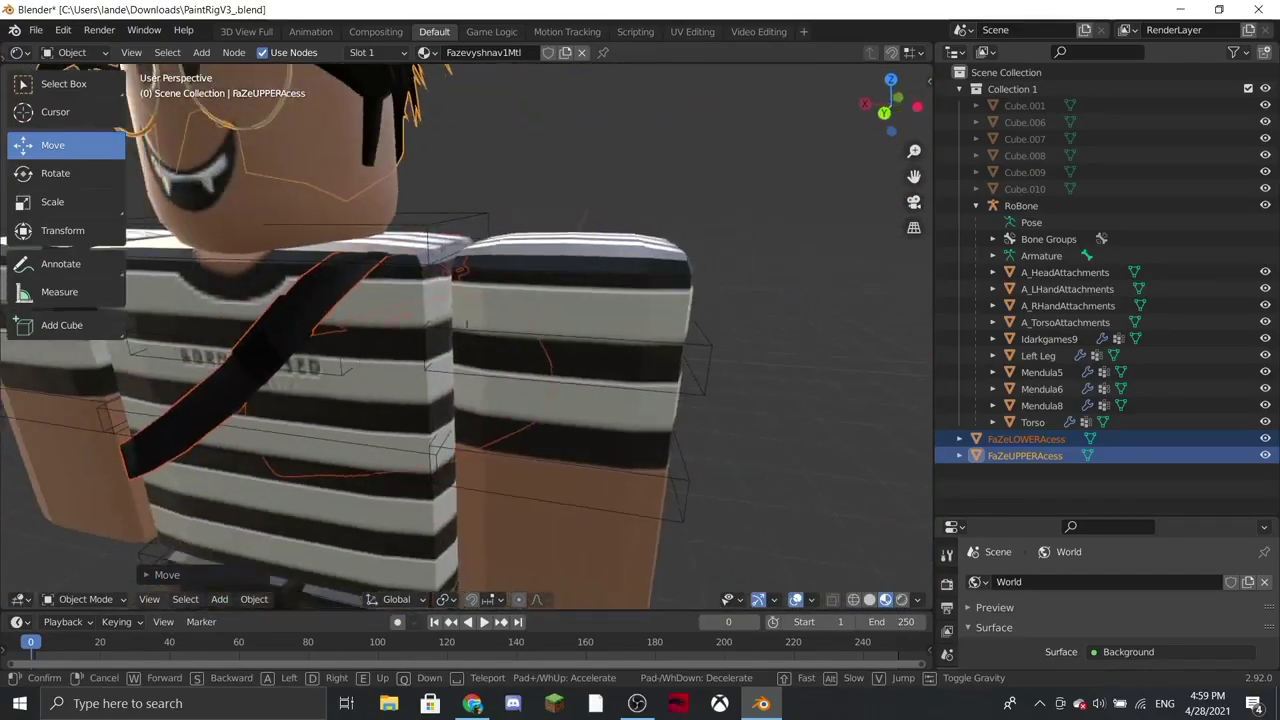
pyautogui.press('s')
pyautogui.press('w')
pyautogui.press('d')
pyautogui.press('Return')
pyautogui.click(1040, 440)
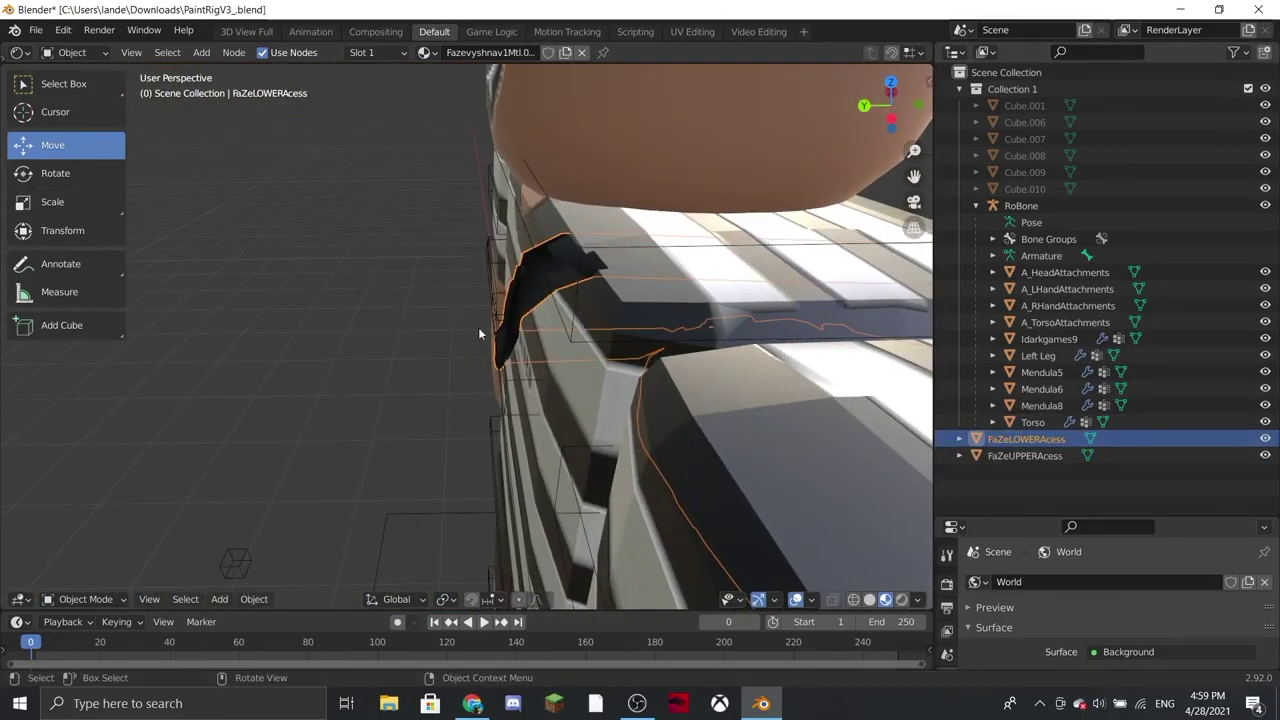
pyautogui.moveTo(468, 388); pyautogui.dragTo(468, 343, button='middle')
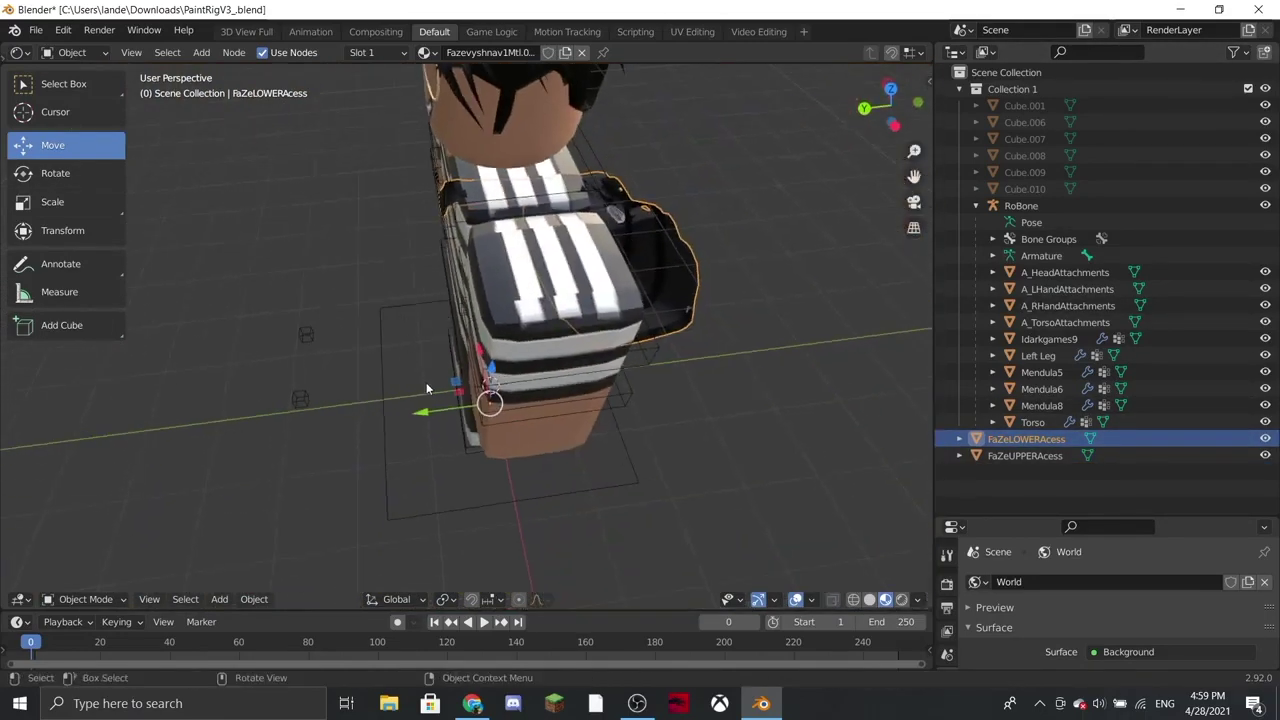
pyautogui.moveTo(447, 415); pyautogui.dragTo(446, 411)
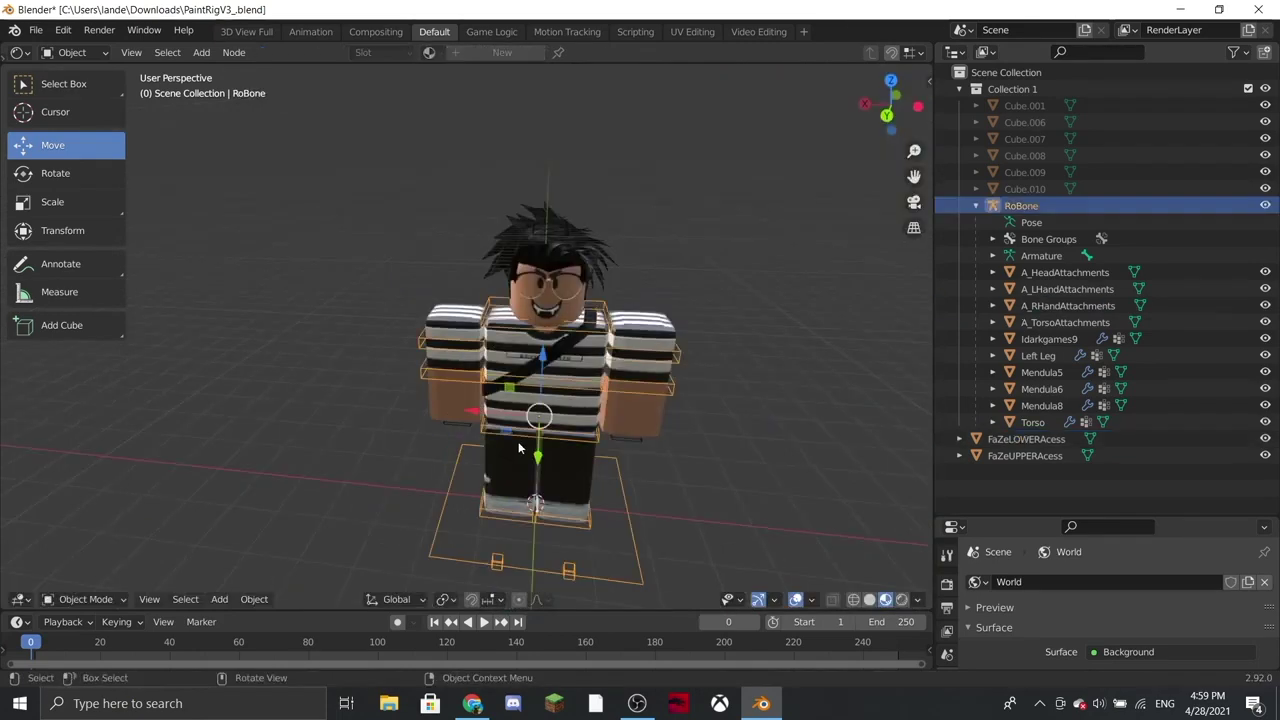
# Step: Raise the RoBone armature along the Z axis to test whether the accessories follow, and undo the move
pyautogui.moveTo(537, 367); pyautogui.dragTo(529, 238)
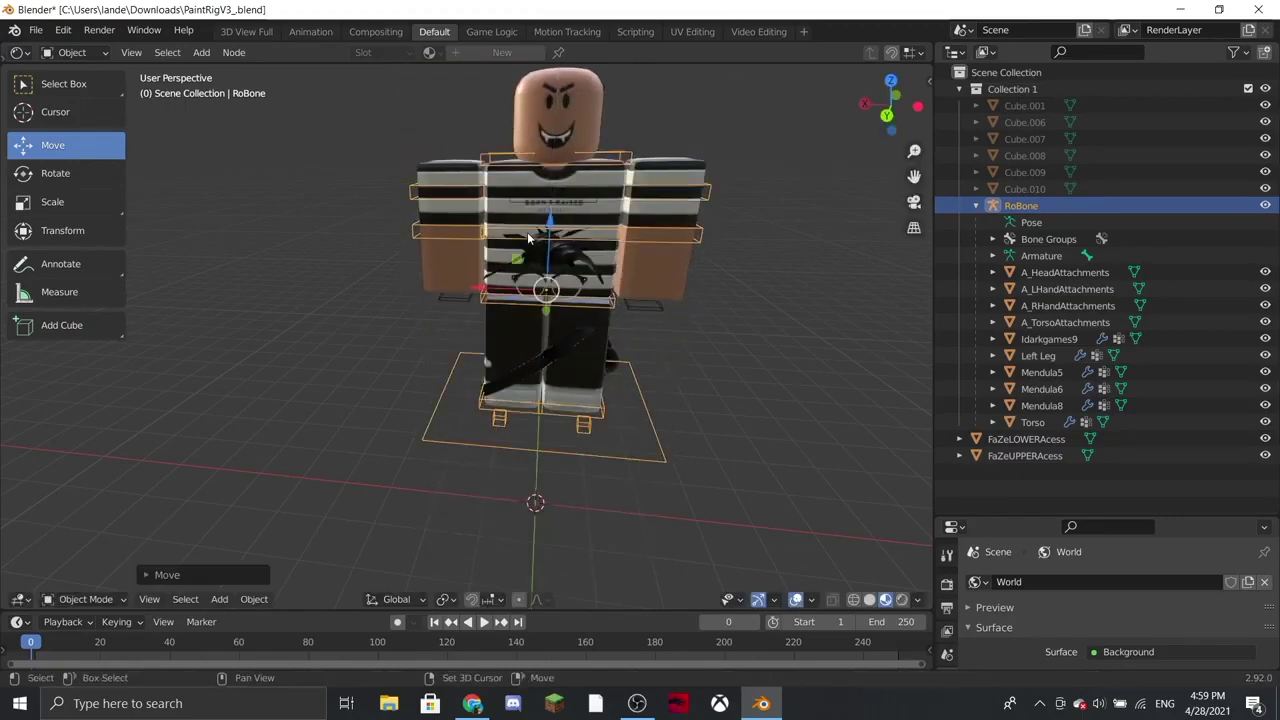
pyautogui.hotkey('ctrl', 'z')
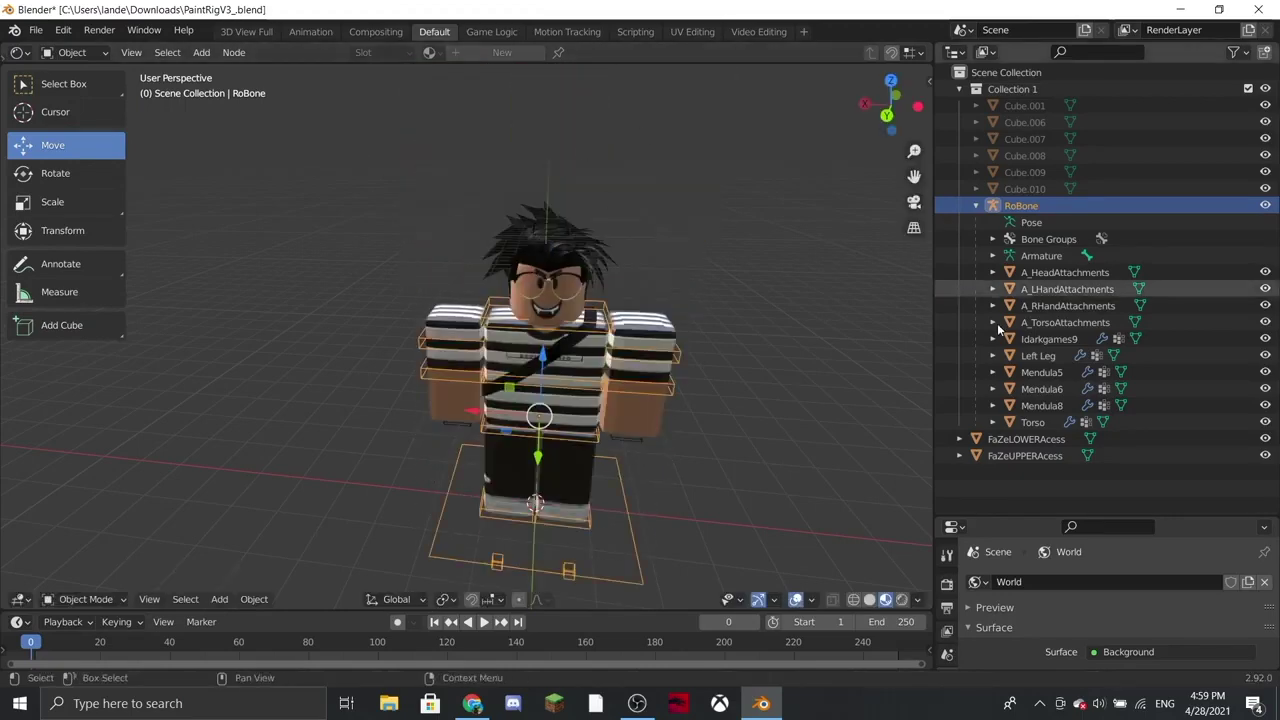
# Step: Parent FaZeUPPERAcess to A_HeadAttachments using the Object parent type
pyautogui.click(1027, 455)
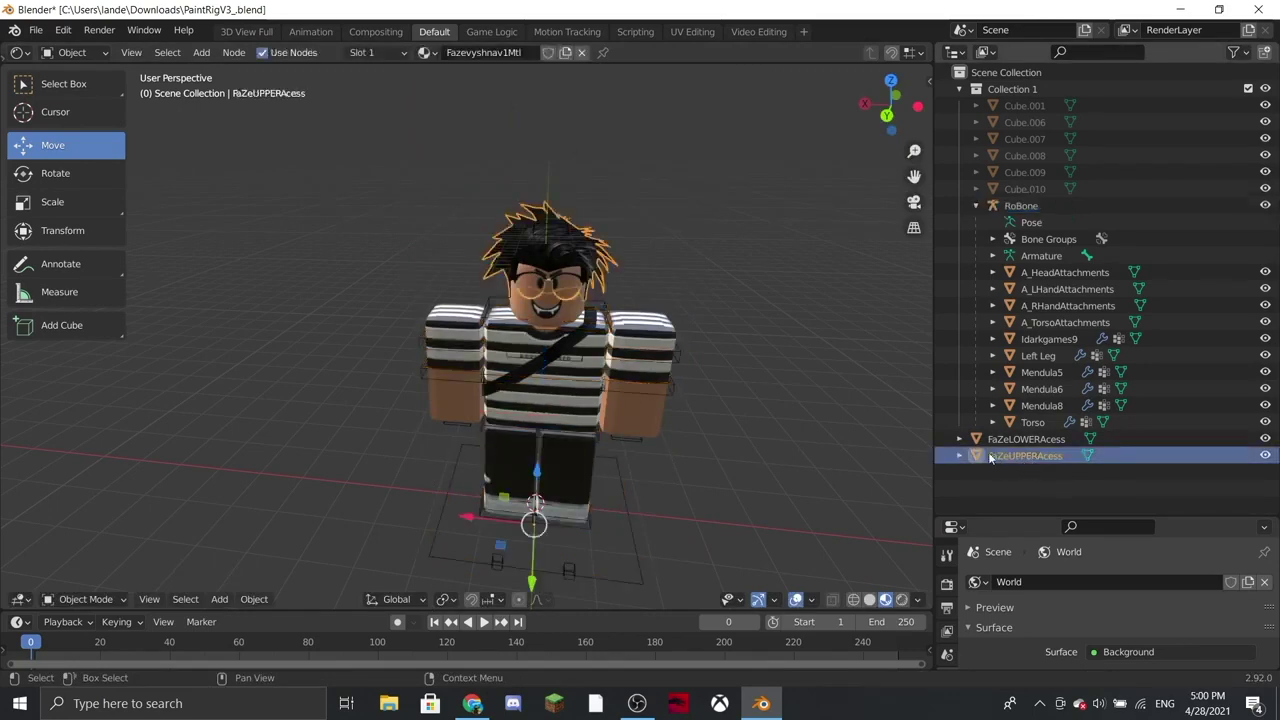
pyautogui.keyDown('ctrl'); pyautogui.click(1075, 272); pyautogui.keyUp('ctrl')
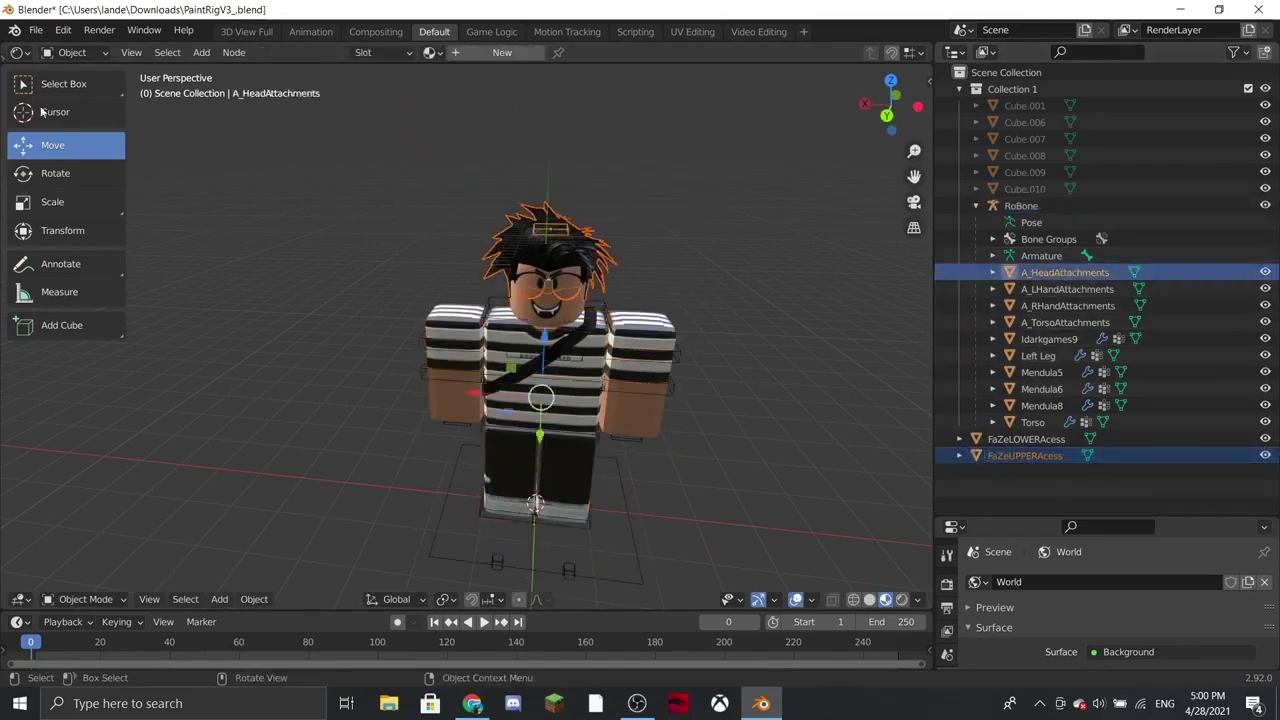
pyautogui.click(58, 84)
pyautogui.hotkey('ctrl', 'p')
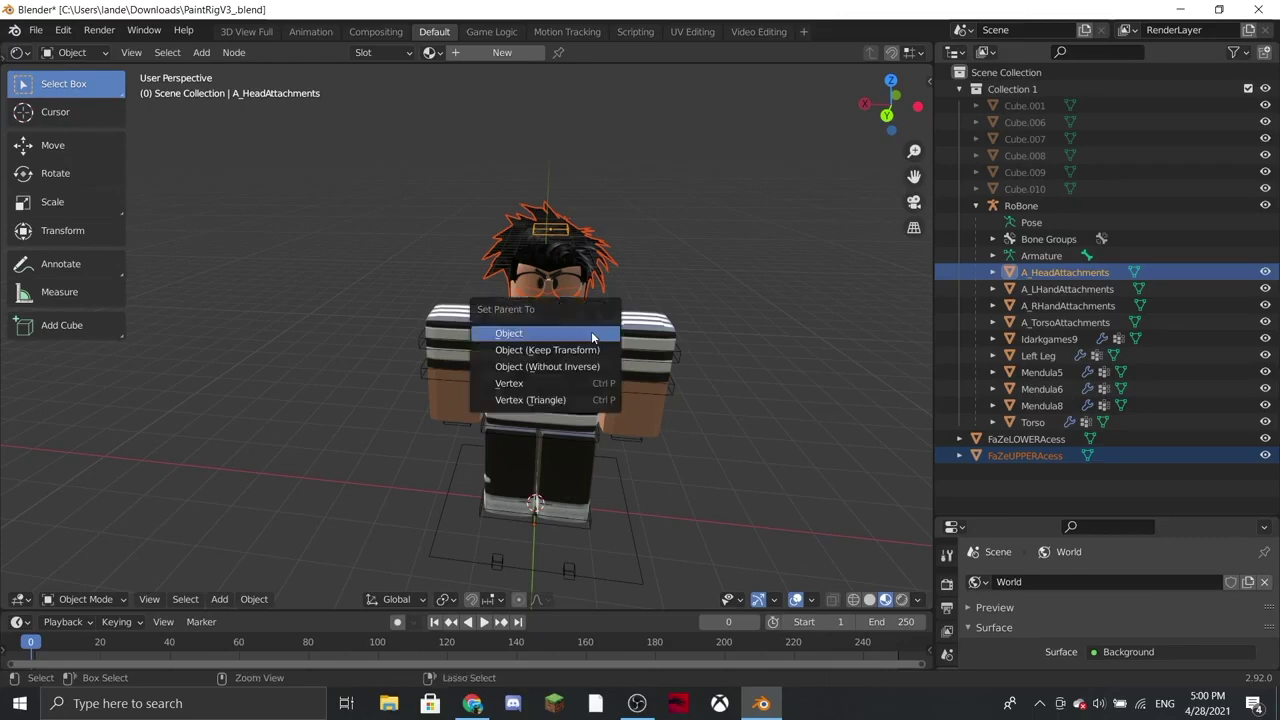
pyautogui.click(540, 336)
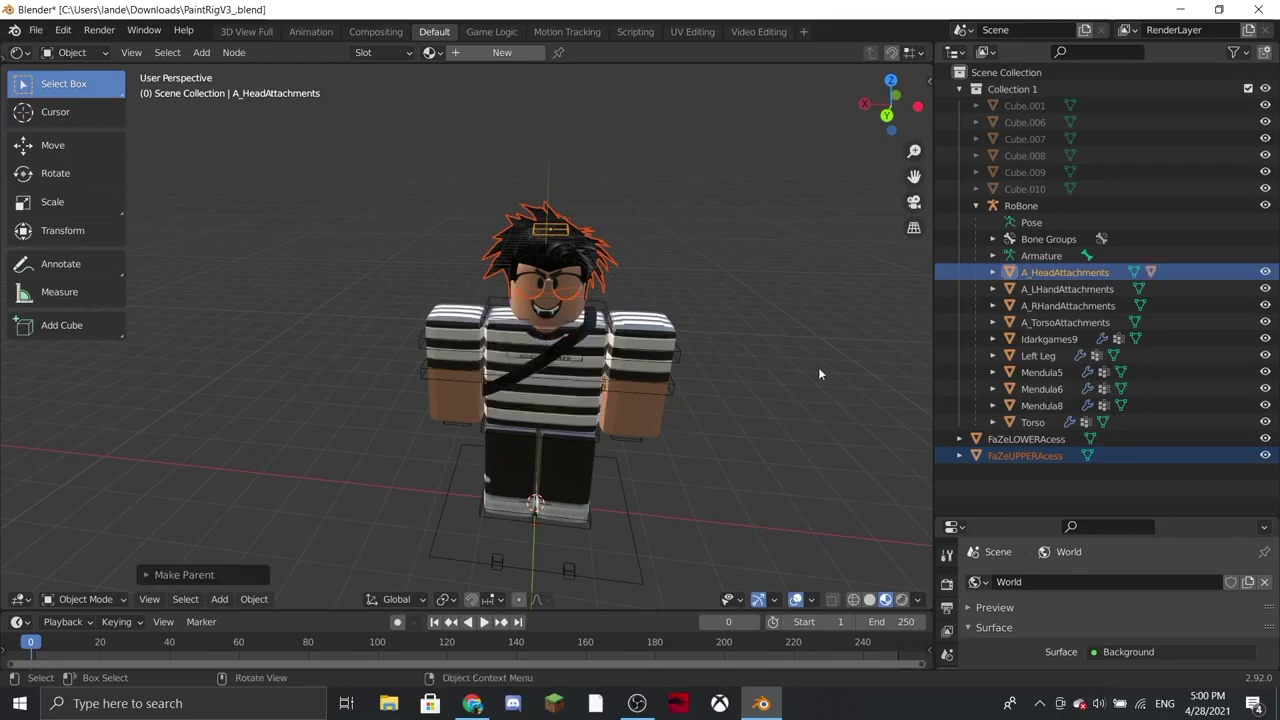
# Step: Select FaZeLOWERAcess with A_TorsoAttachments as the active object, and parent the accessory to it
pyautogui.click(1033, 422)
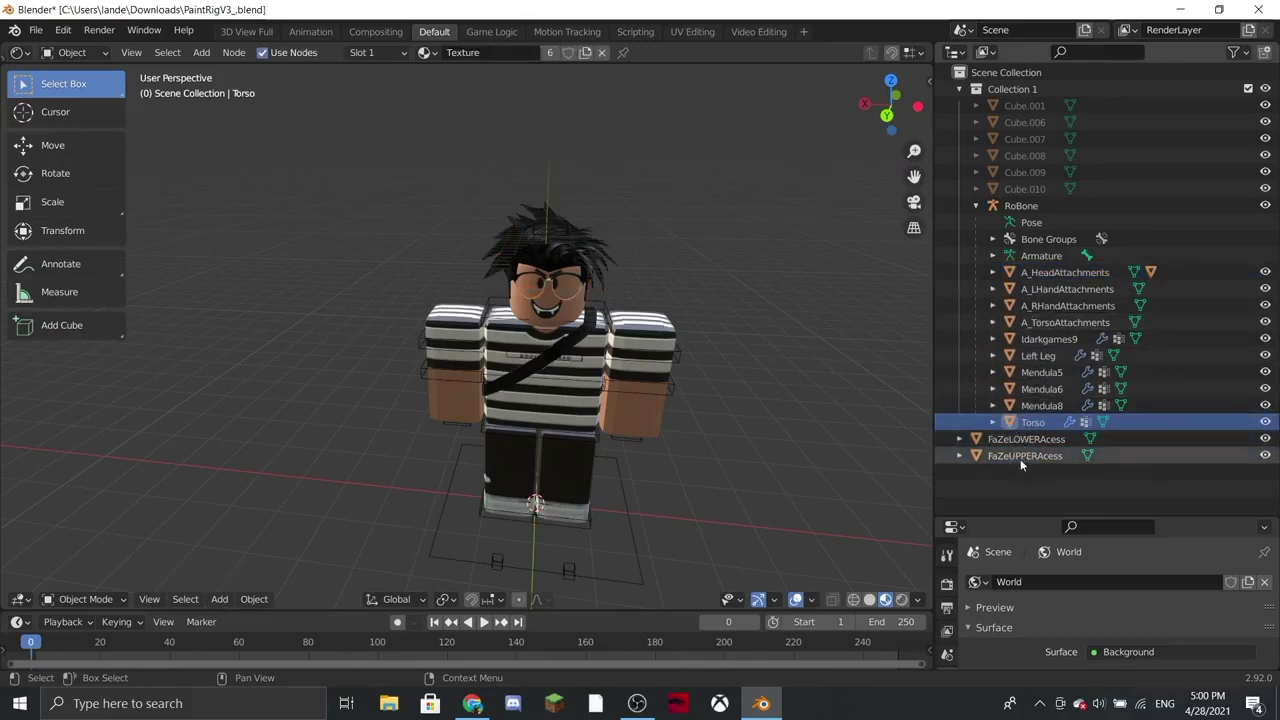
pyautogui.click(941, 440)
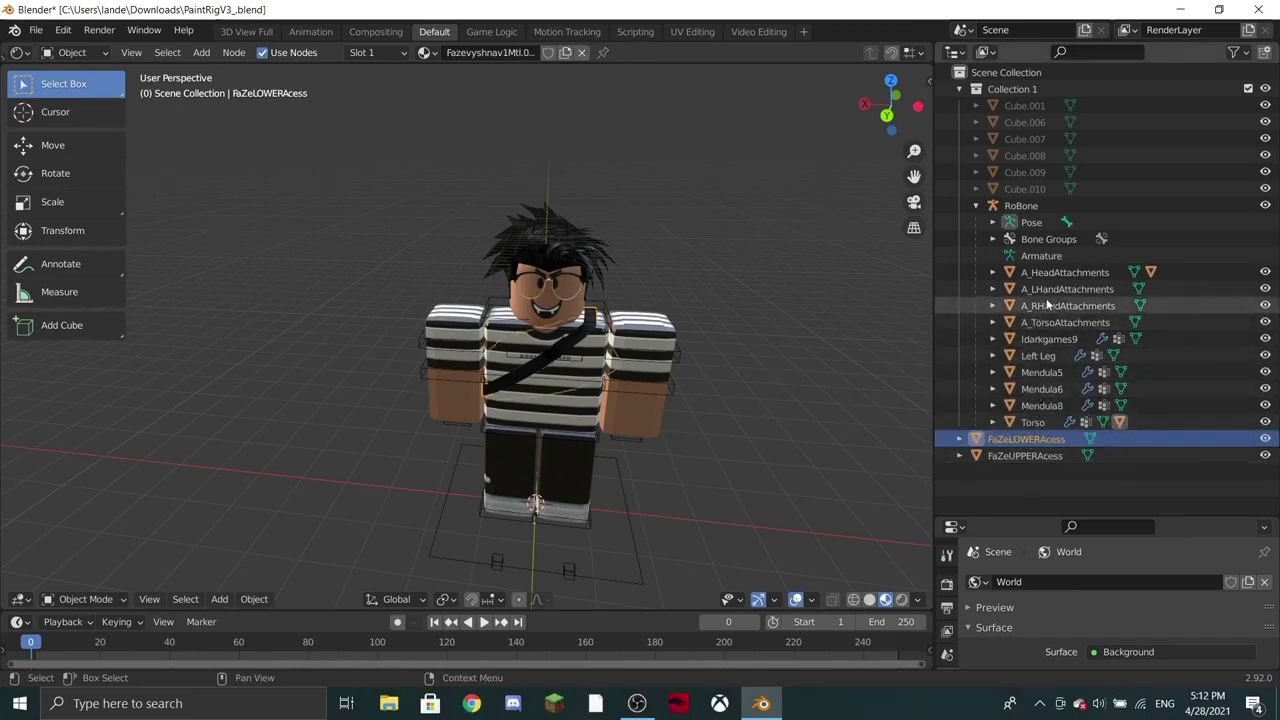
pyautogui.keyDown('shift'); pyautogui.click(1062, 325); pyautogui.keyUp('shift')
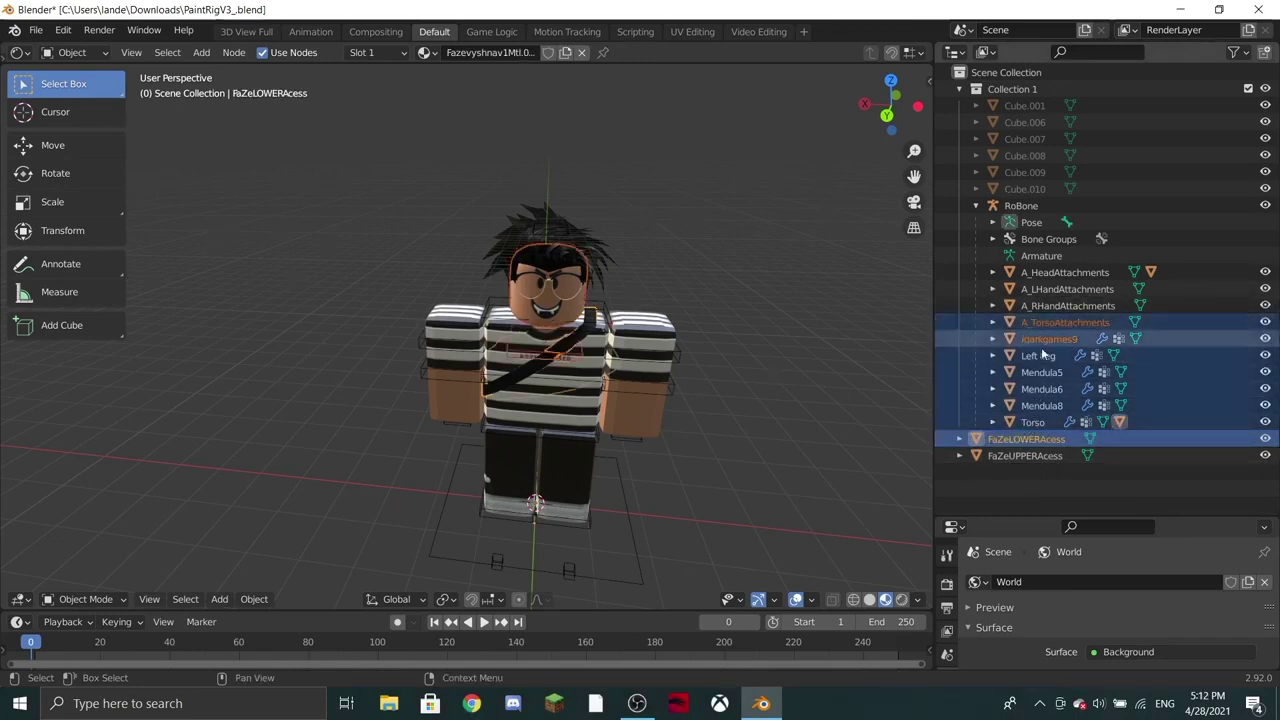
pyautogui.click(1038, 438)
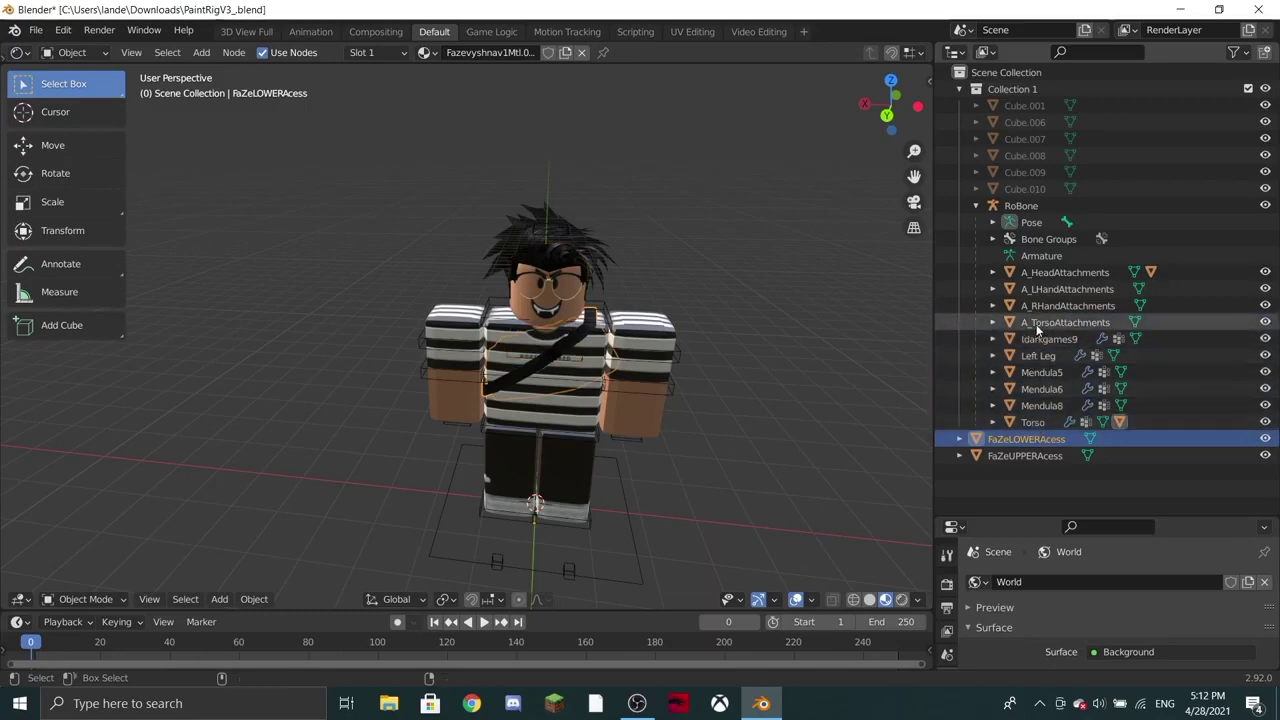
pyautogui.keyDown('ctrl'); pyautogui.click(1036, 323); pyautogui.keyUp('ctrl')
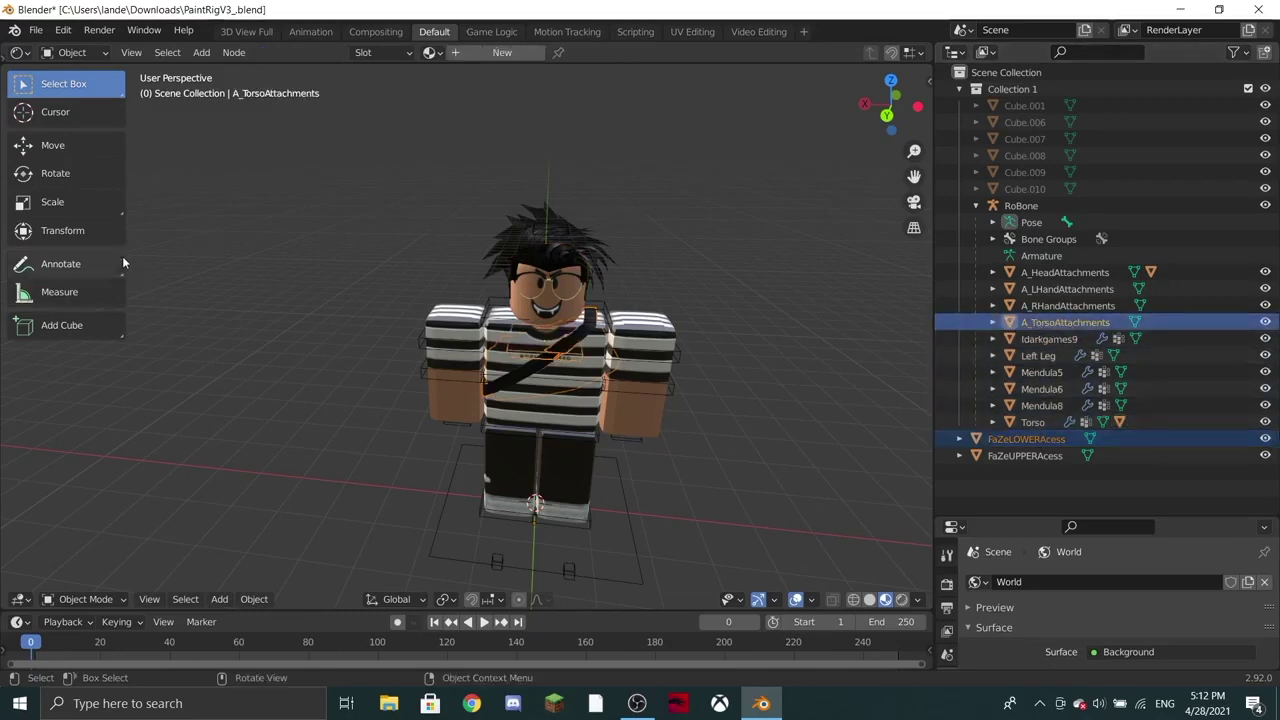
pyautogui.hotkey('ctrl', 'p')
pyautogui.click(311, 244)
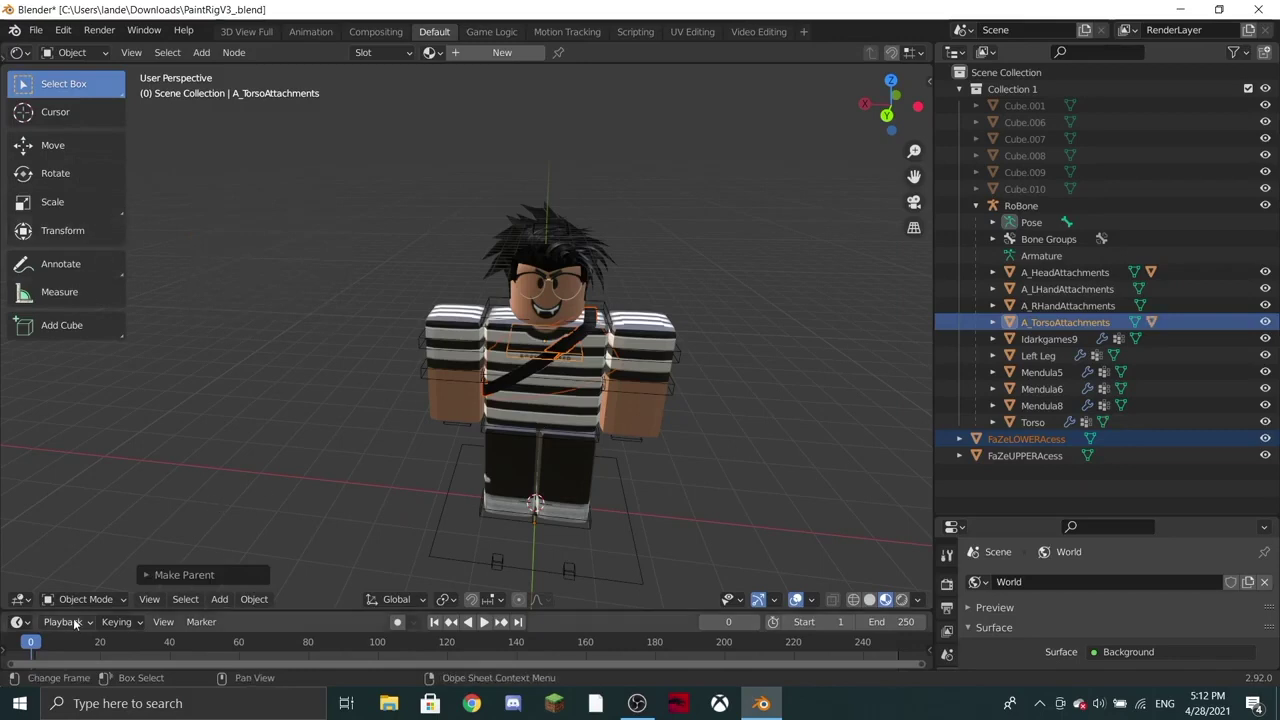
# Step: Switch the RoBone armature to Pose Mode and lower its Lower bone slightly along the Z axis
pyautogui.click(513, 432)
pyautogui.hotkey('ctrl', 'Tab')
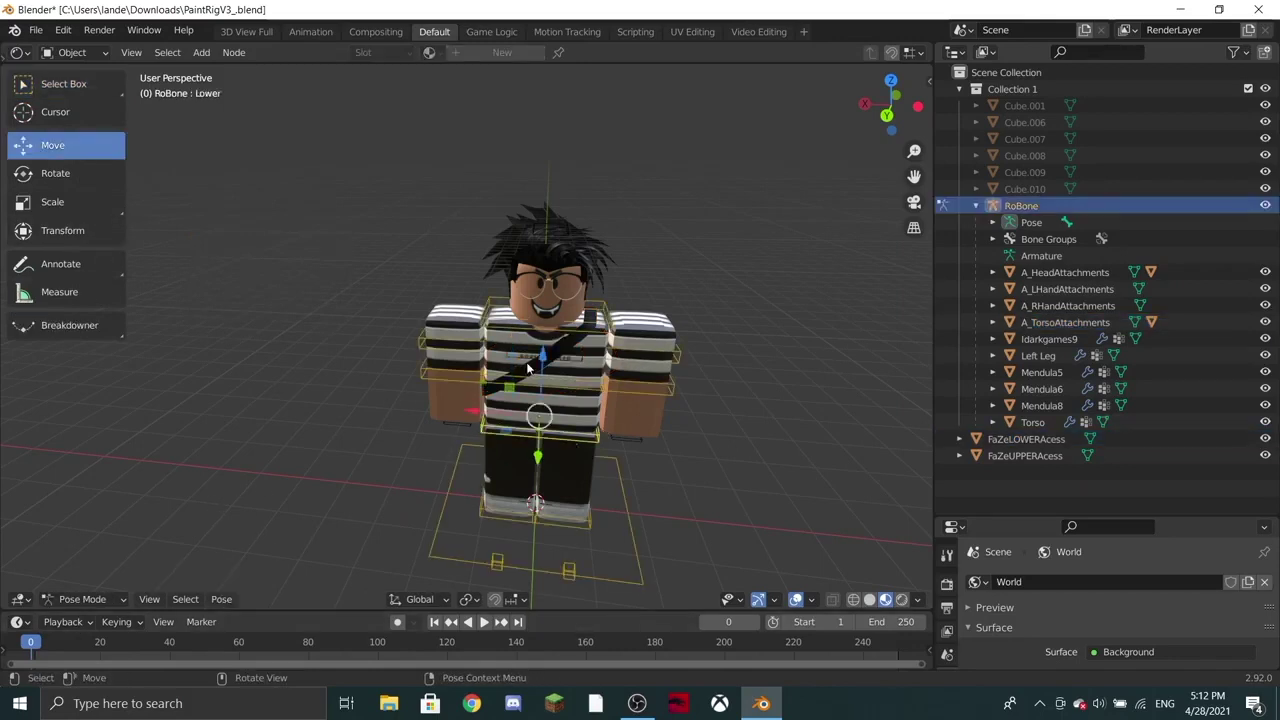
pyautogui.moveTo(543, 367); pyautogui.dragTo(553, 380)
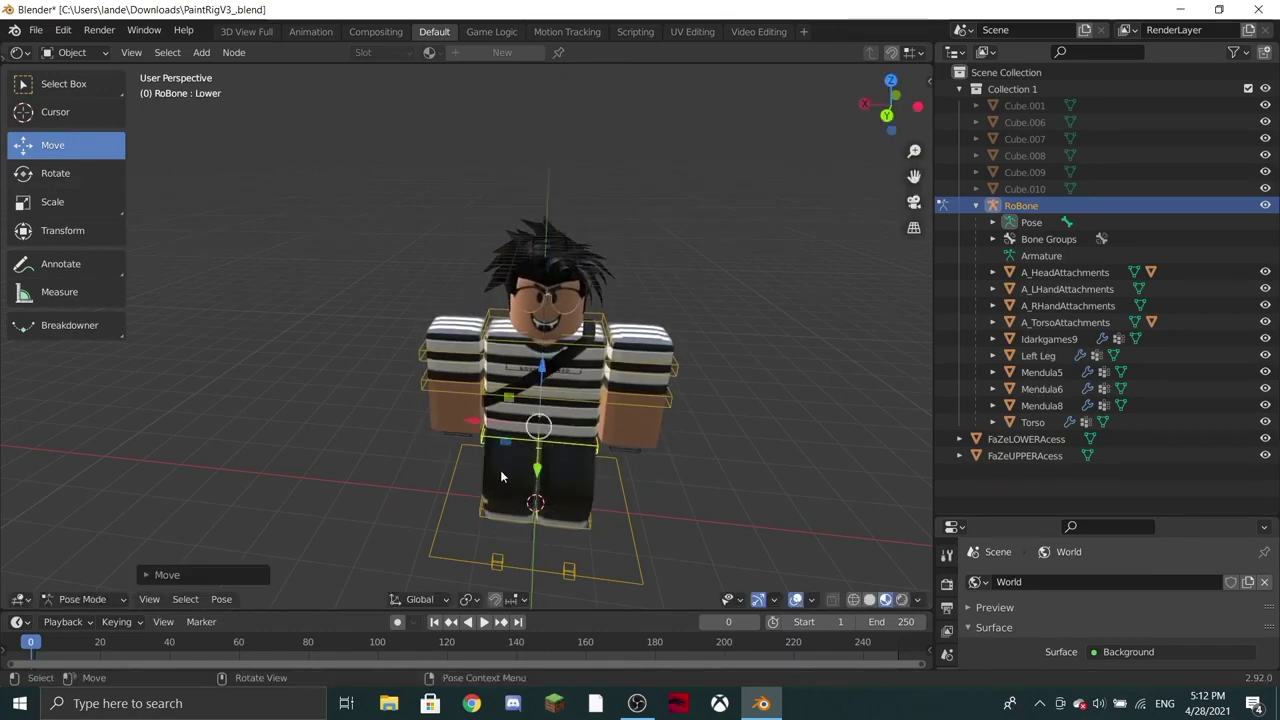
# Step: Move the leg bones sideways to spread the character's feet into a wider stance
pyautogui.click(565, 505)
pyautogui.press('g')
pyautogui.click(565, 500)
pyautogui.click(500, 485)
pyautogui.press('g')
pyautogui.click(508, 492)
pyautogui.press('g')
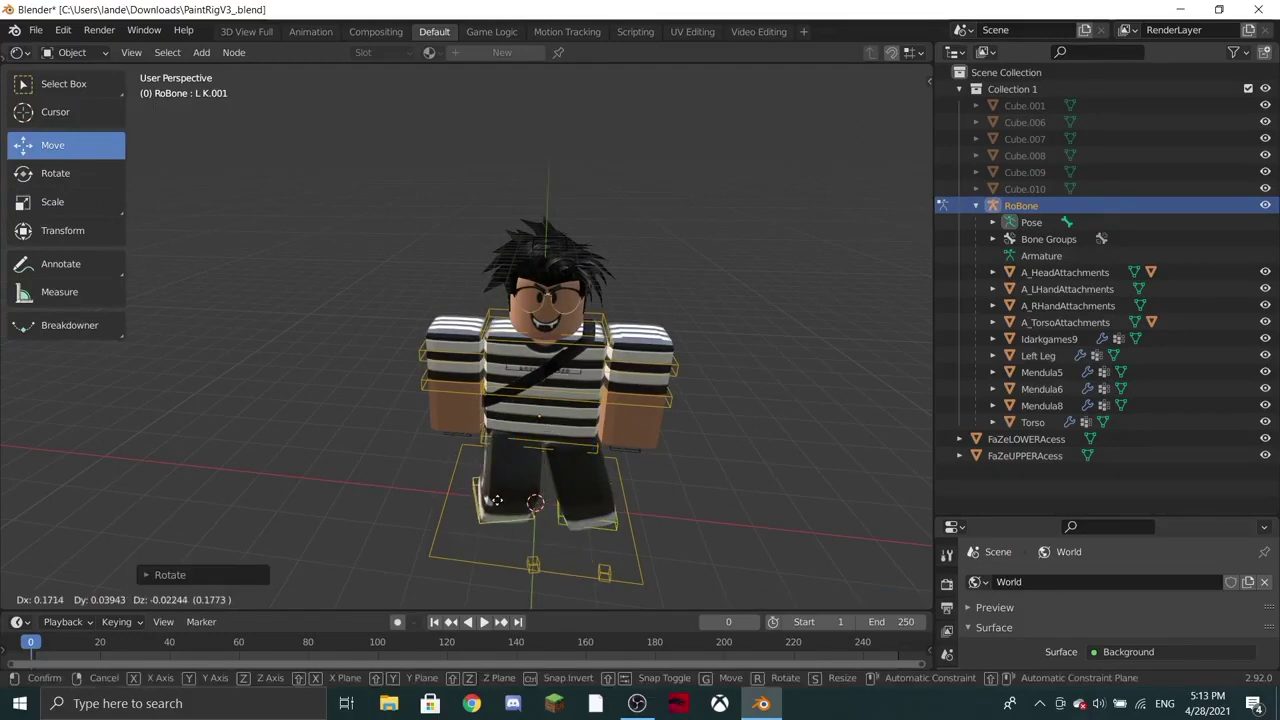
pyautogui.click(447, 497)
# Step: Rotate the L K.001 foot bone, check it up close, undo that rotation, and rotate the bone again
pyautogui.click(579, 478)
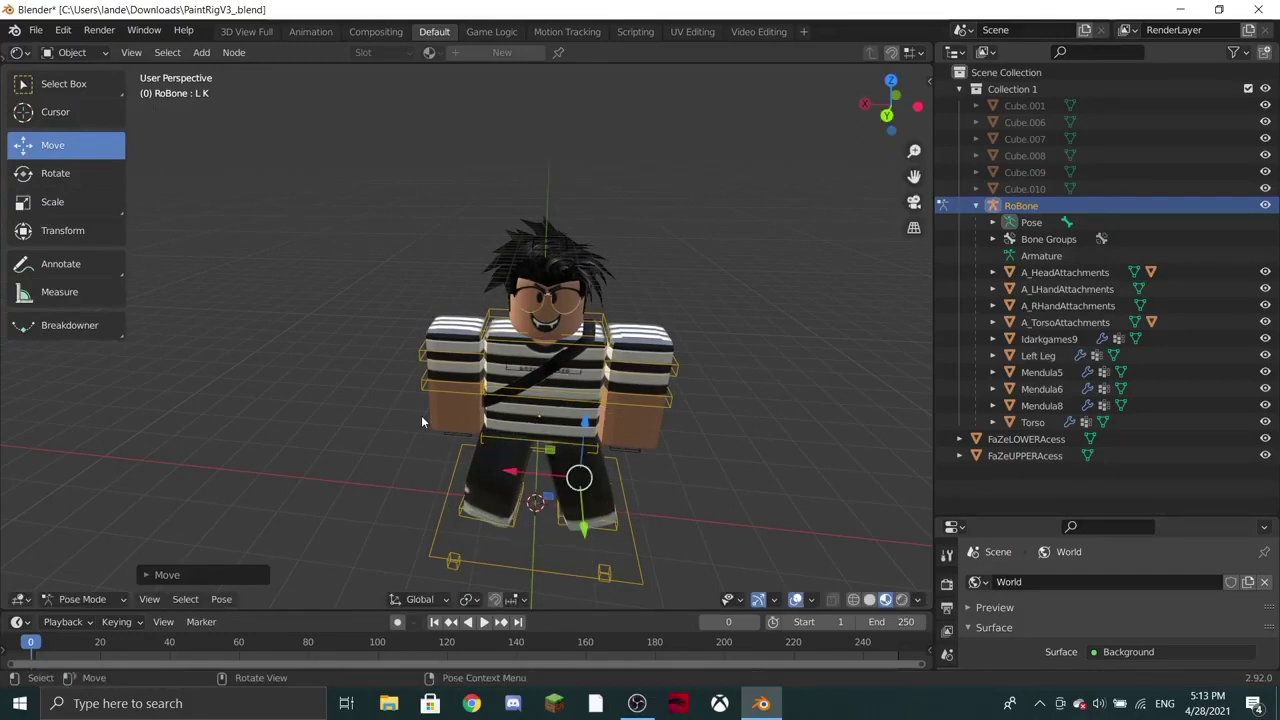
pyautogui.click(612, 538)
pyautogui.press('r')
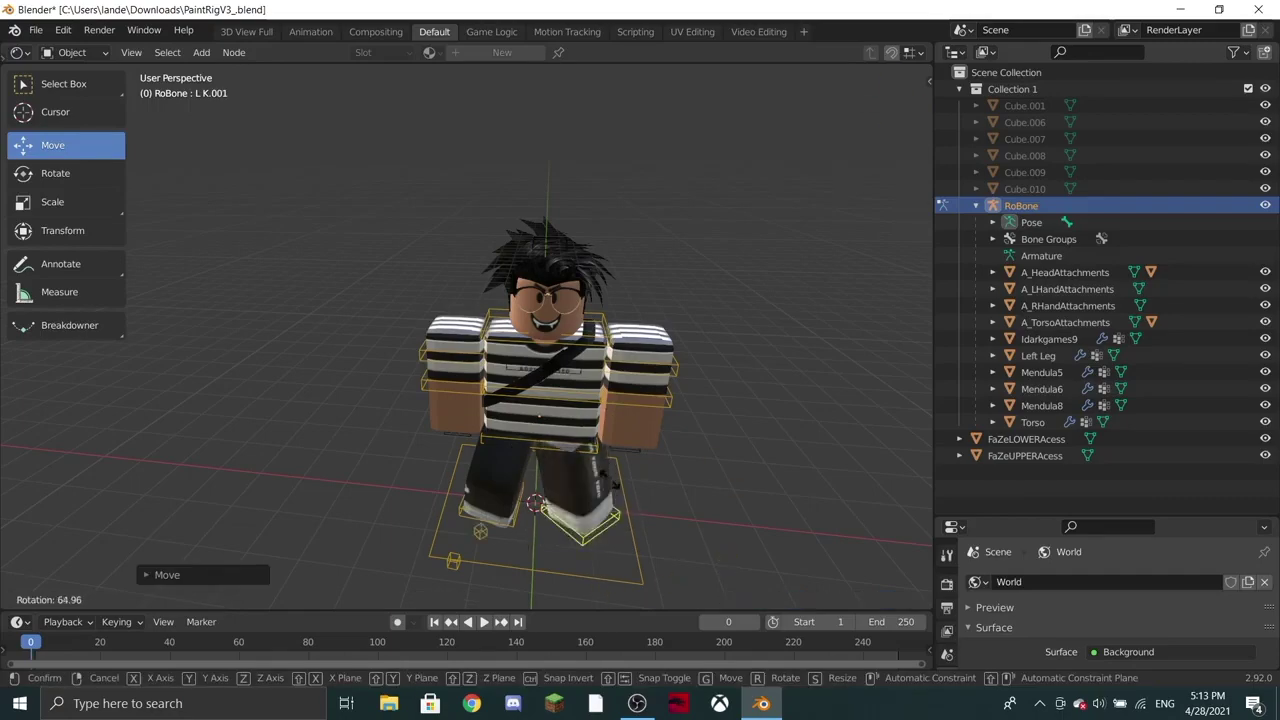
pyautogui.click(546, 577)
pyautogui.hotkey('shift', '`')
pyautogui.press('w')
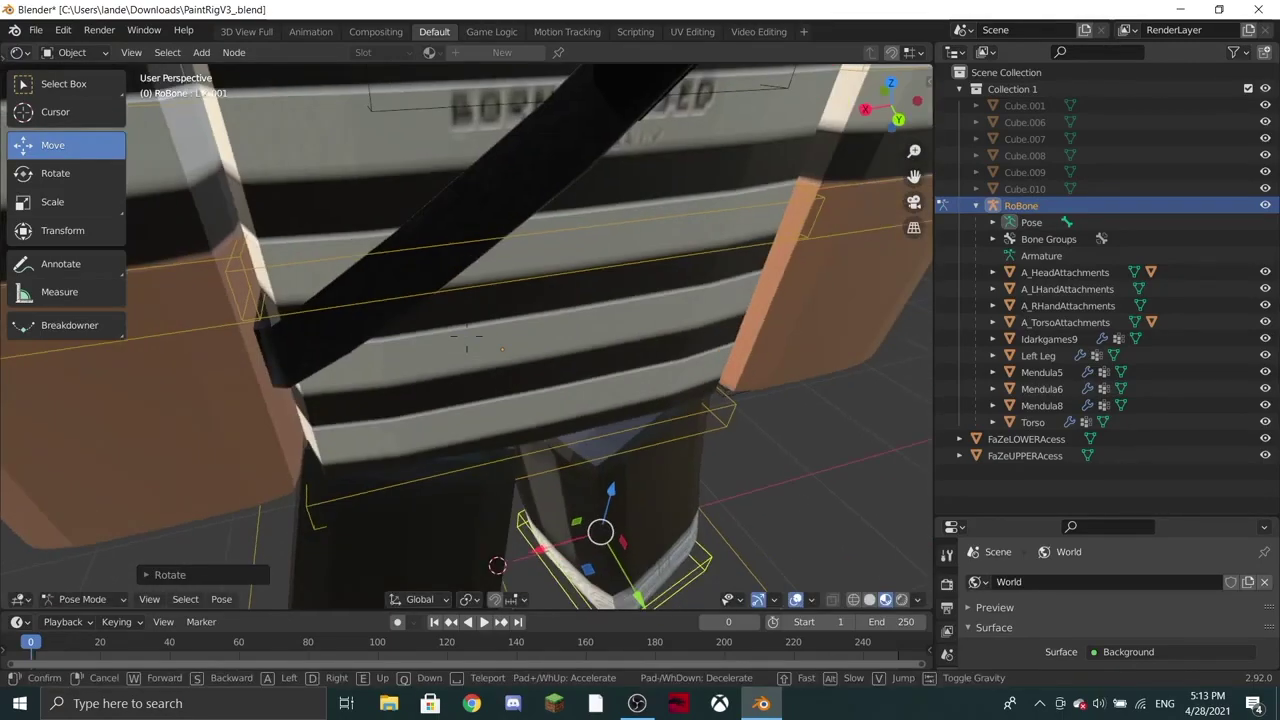
pyautogui.press('s')
pyautogui.click(466, 337)
pyautogui.hotkey('ctrl', 'z')
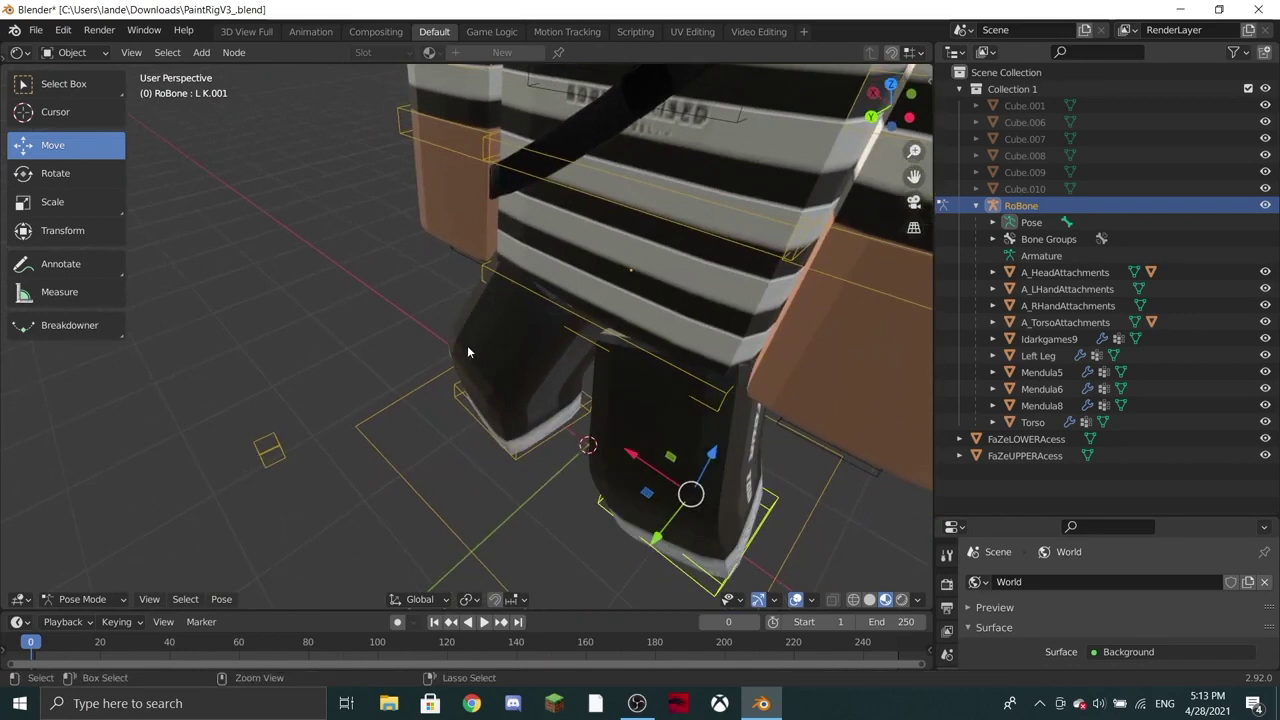
pyautogui.press('r')
pyautogui.click(630, 438)
# Step: Select the Upper torso bone and rotate it slightly to twist the upper body
pyautogui.scroll(-7, 620, 436)
pyautogui.moveTo(560, 425); pyautogui.dragTo(350, 378, button='middle')
pyautogui.scroll(4, 497, 320)
pyautogui.click(497, 322)
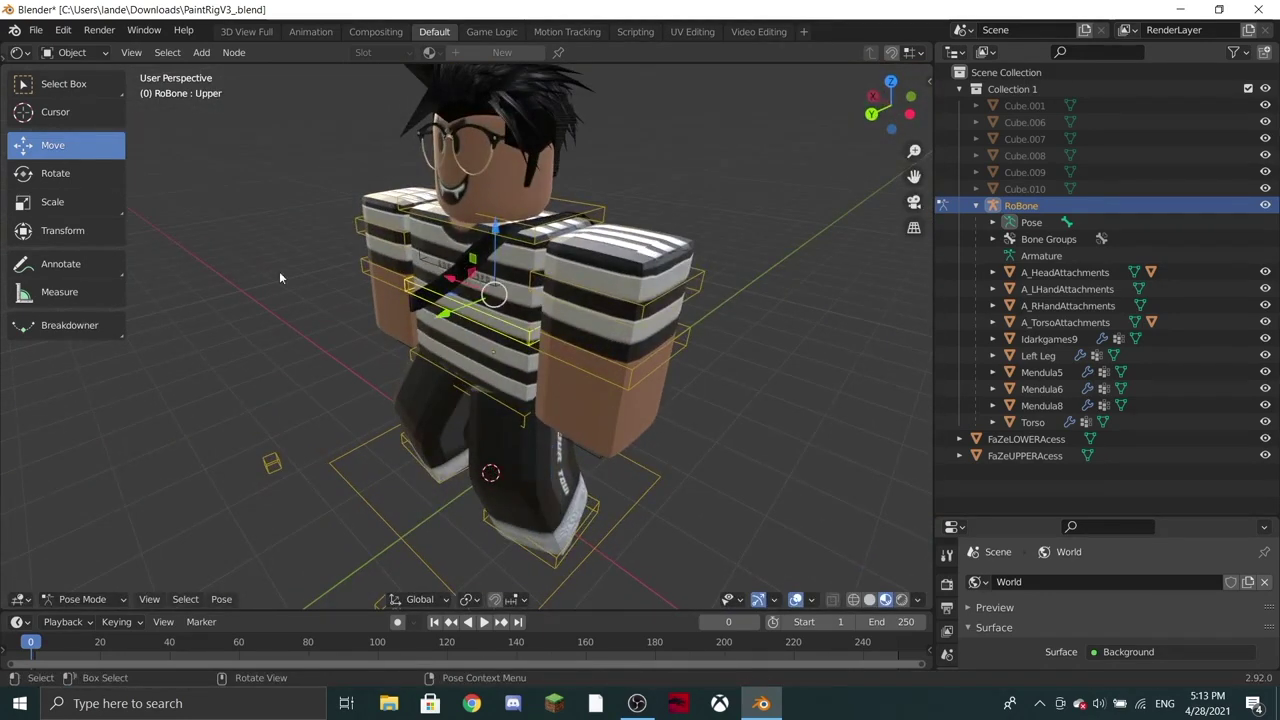
pyautogui.click(76, 176)
pyautogui.moveTo(497, 321); pyautogui.dragTo(514, 322)
# Step: Rotate the bones of the character's left arm so the arm bends forward
pyautogui.click(590, 358)
pyautogui.moveTo(584, 340); pyautogui.dragTo(573, 298)
pyautogui.click(580, 298)
pyautogui.moveTo(610, 241); pyautogui.dragTo(620, 204)
# Step: Raise the character's right arm out to the side, and freely rotate its R E bone
pyautogui.scroll(3, 600, 270)
pyautogui.moveTo(520, 290); pyautogui.dragTo(590, 275, button='middle')
pyautogui.click(572, 300)
pyautogui.moveTo(584, 241); pyautogui.dragTo(614, 345)
pyautogui.click(40, 145)
pyautogui.moveTo(540, 294)
pyautogui.mouseDown()
pyautogui.moveTo(560, 295)
pyautogui.moveTo(548, 295)
pyautogui.mouseUp()
pyautogui.click(55, 173)
pyautogui.click(517, 285)
pyautogui.press('r')
pyautogui.press('r')
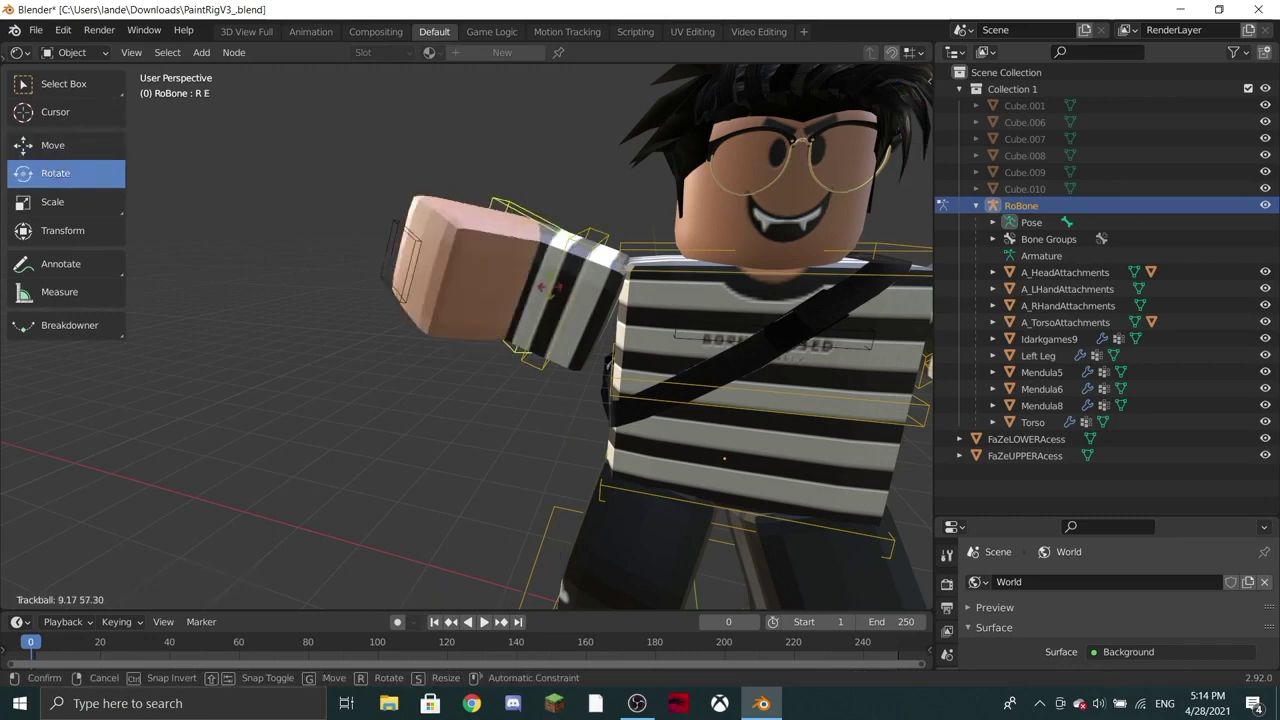
pyautogui.click(675, 508)
# Step: Turn the Head bone about the Z axis, and tilt it with a free trackball rotation
pyautogui.click(730, 227)
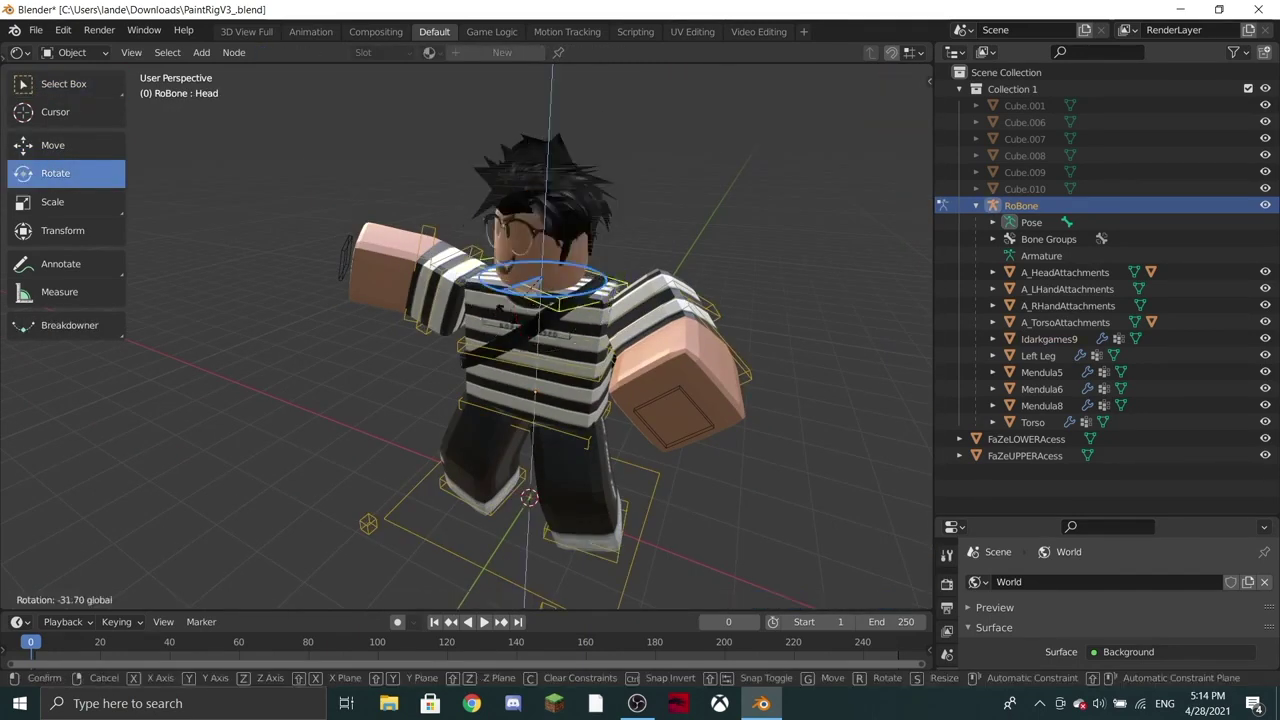
pyautogui.press('Return')
pyautogui.press('r')
pyautogui.press('r')
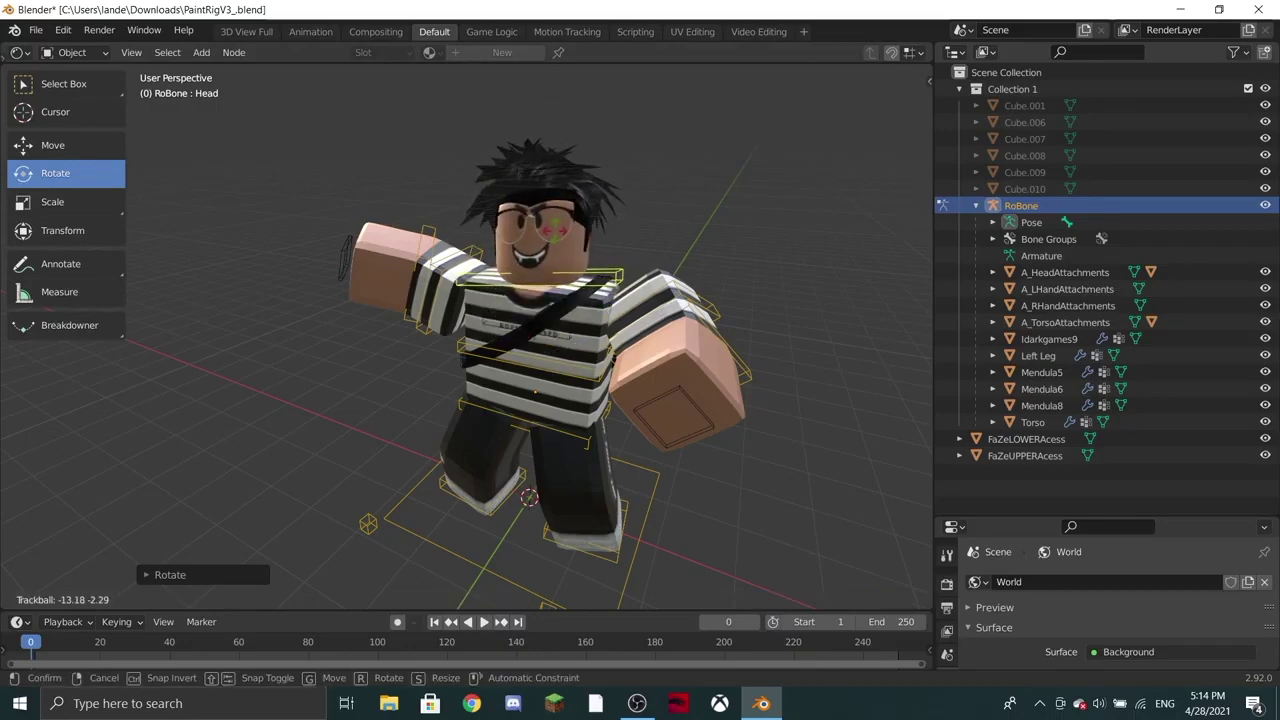
pyautogui.press('Return')
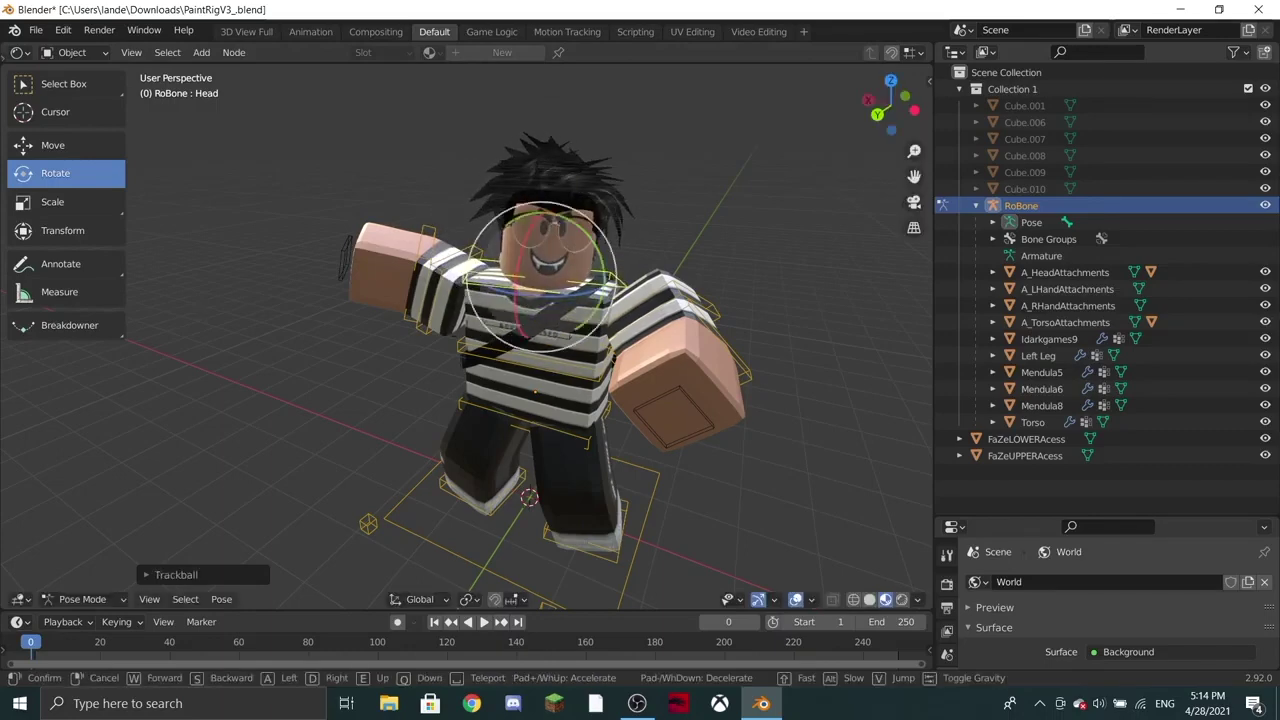
# Step: Examine the posed character from behind, looking closely at the bag strap around the shoulder
pyautogui.hotkey('shift', '`')
pyautogui.press('d')
pyautogui.press('w')
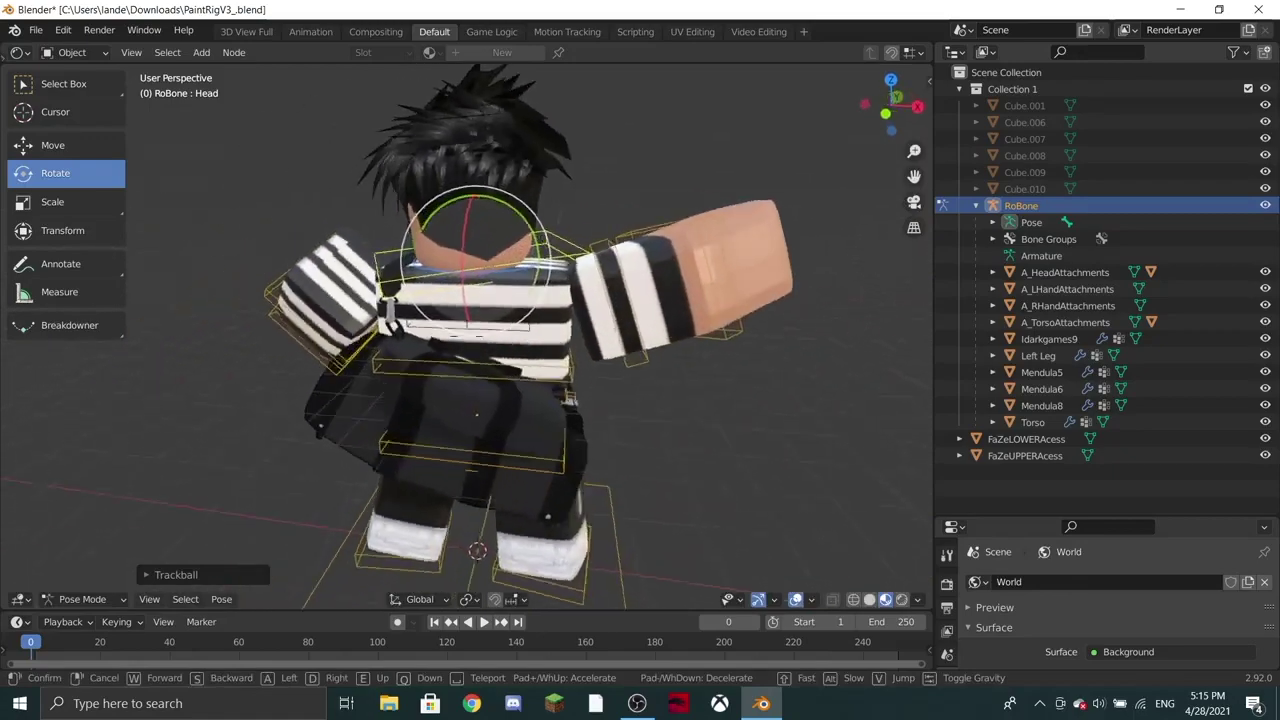
pyautogui.click(481, 325)
pyautogui.hotkey('shift', '`')
pyautogui.press('w')
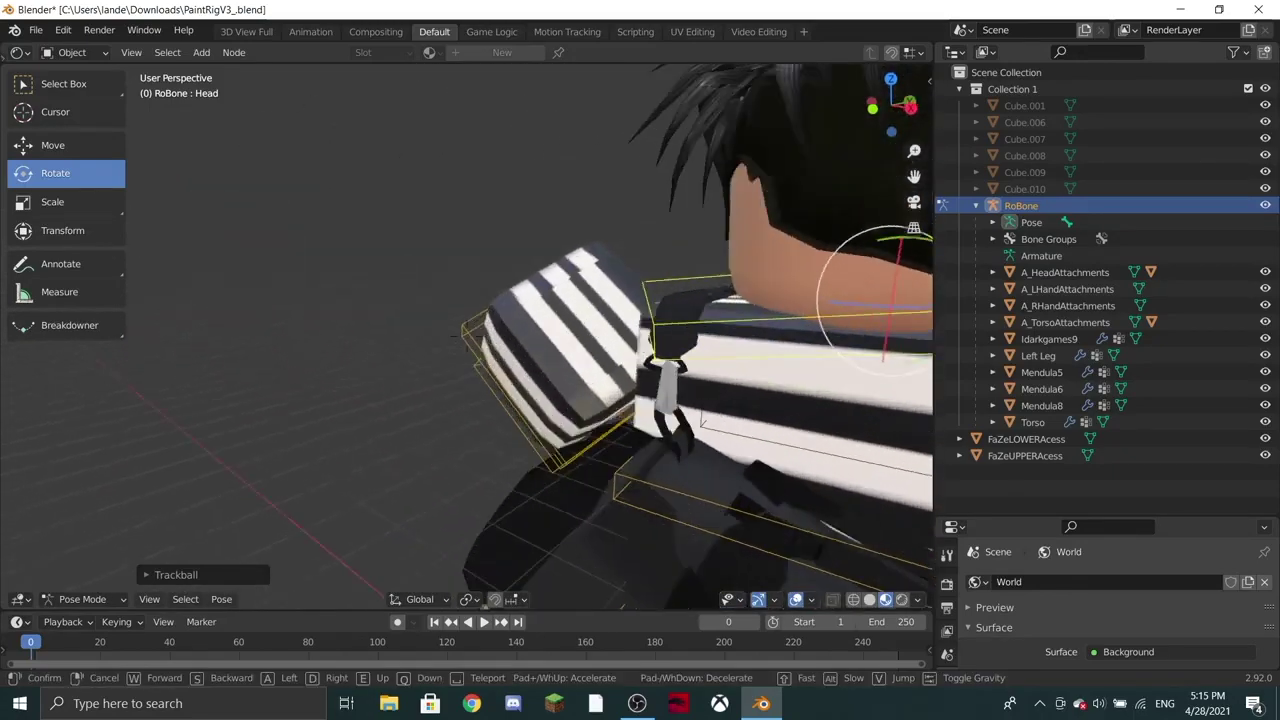
pyautogui.press('Escape')
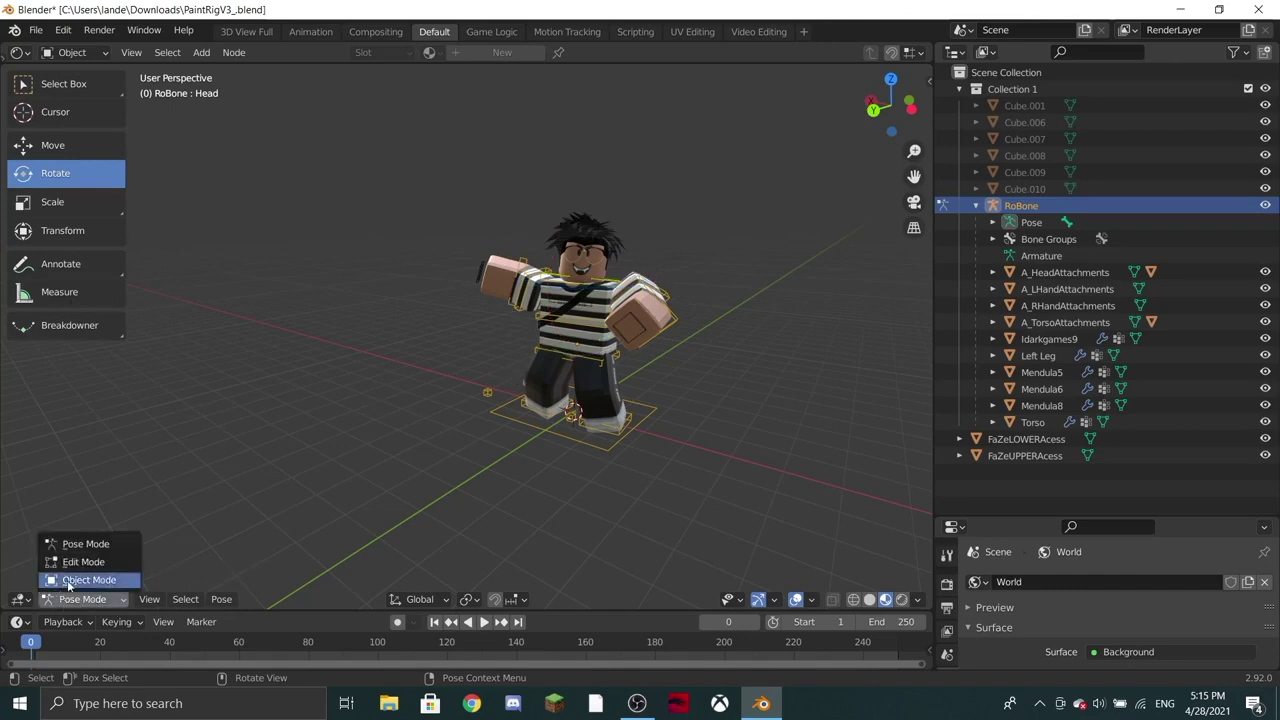
# Step: Return to Object Mode, add a camera to the scene, and look through it
pyautogui.click(85, 580)
pyautogui.hotkey('shift', 'a')
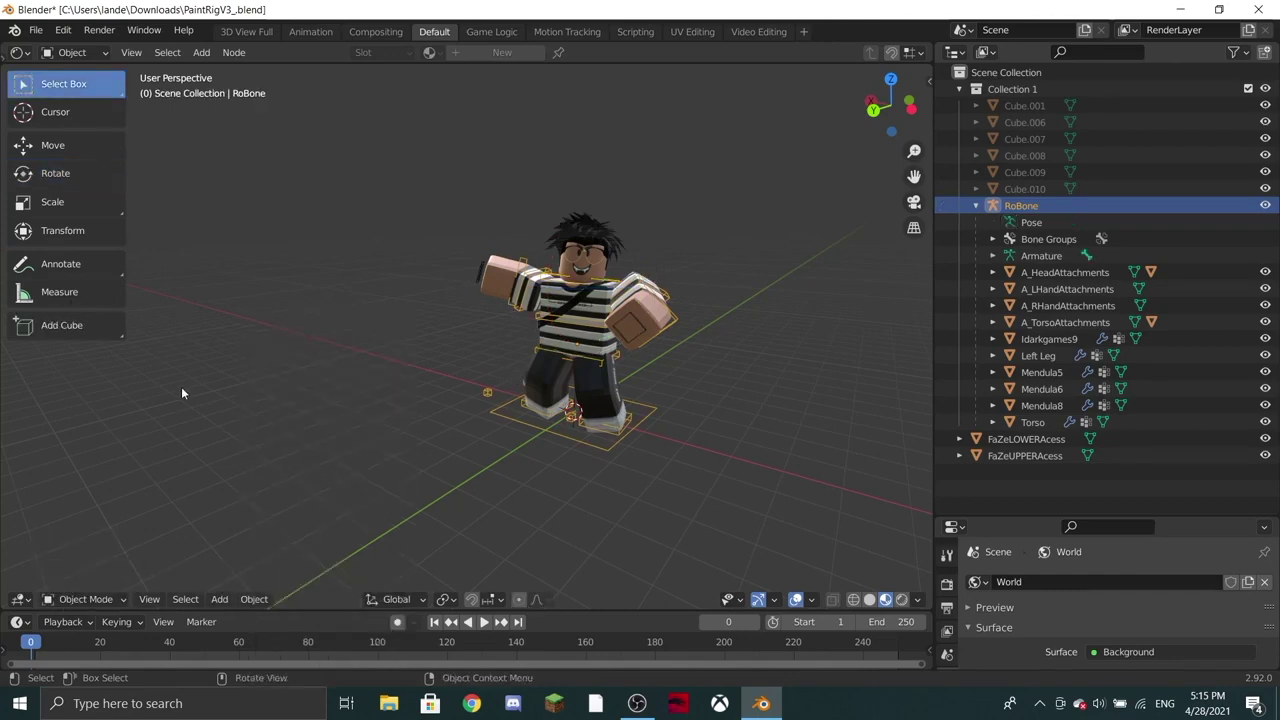
pyautogui.hotkey('shift', 'a')
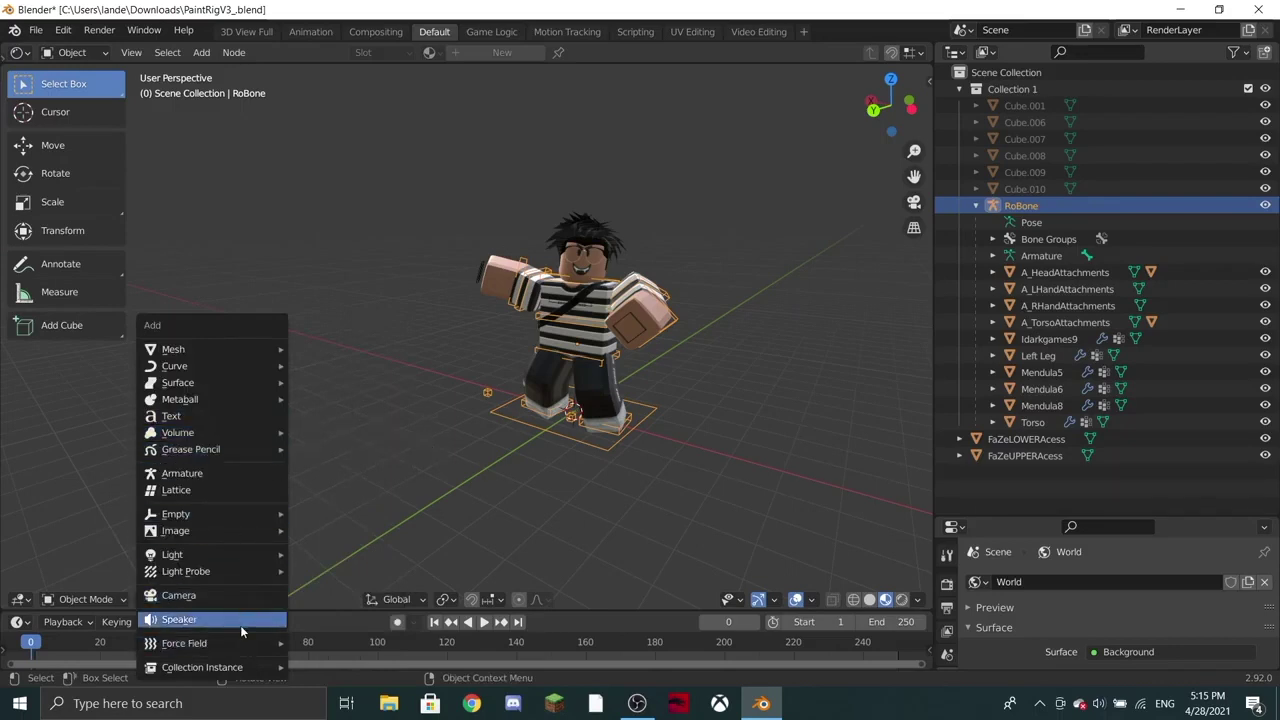
pyautogui.click(179, 596)
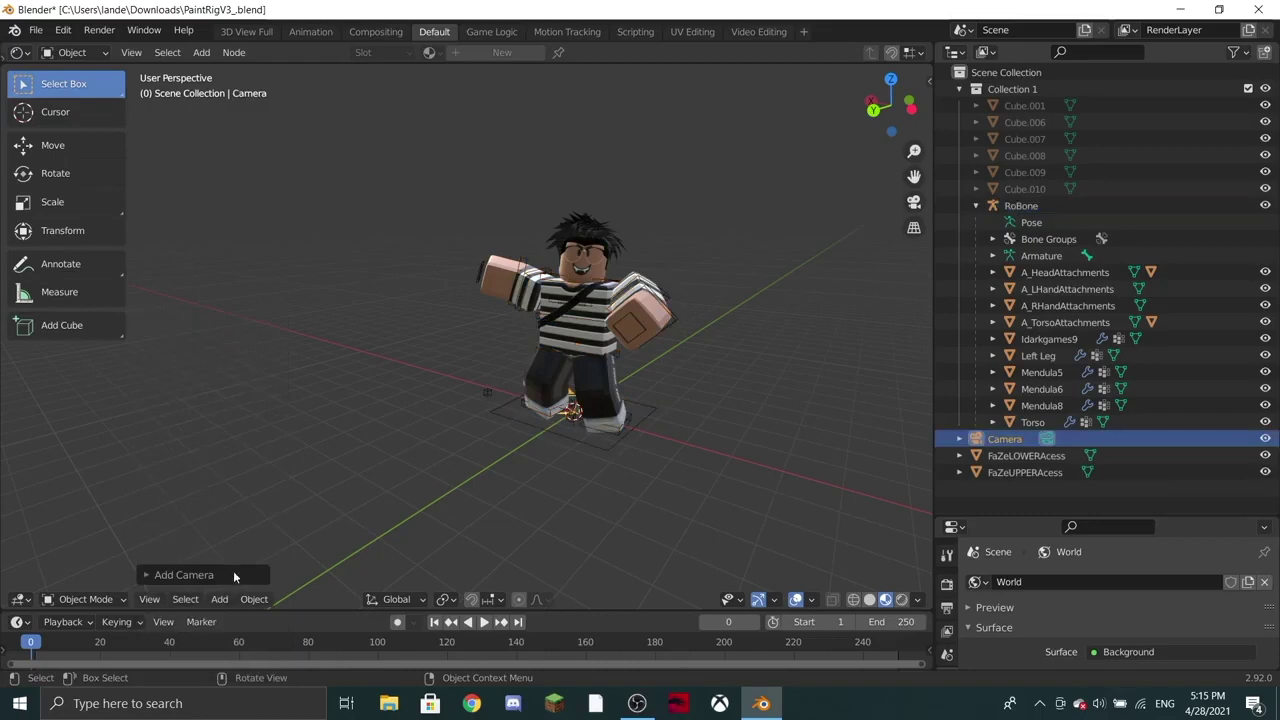
pyautogui.press('KP_0')
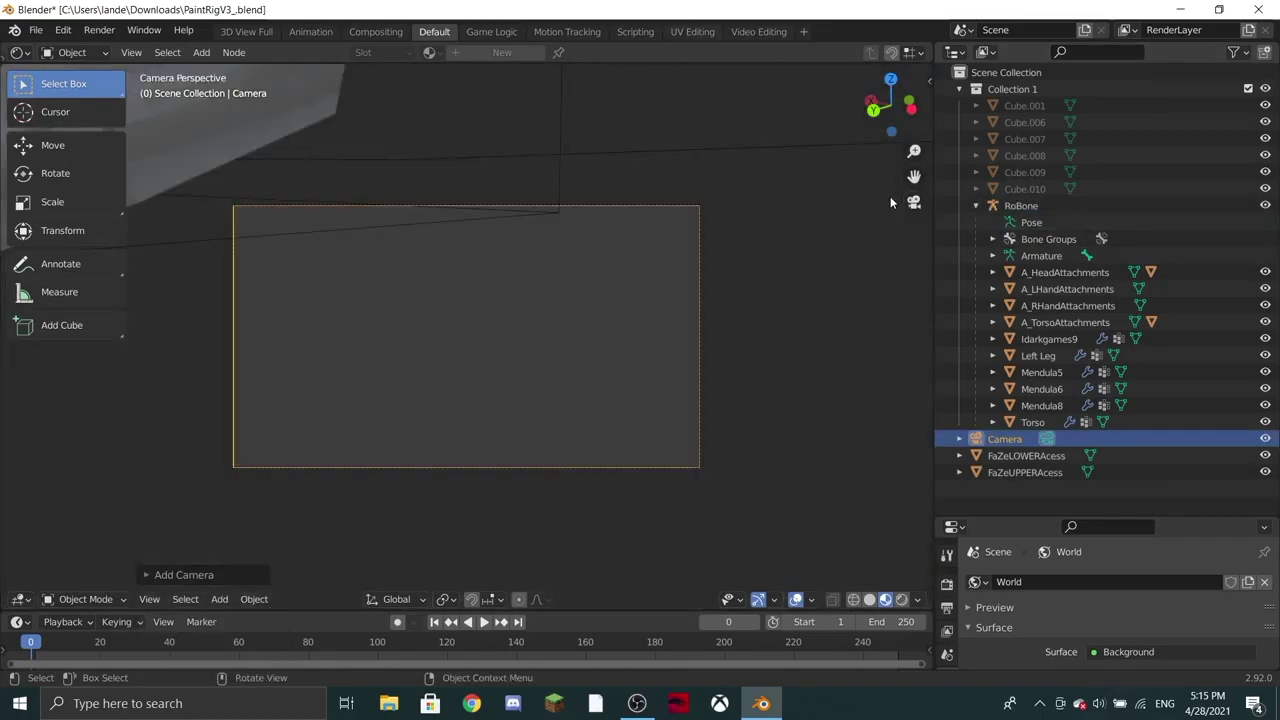
# Step: Fly the camera back until it faces the front of the posed character
pyautogui.hotkey('shift', '`')
pyautogui.press('s')
pyautogui.press('w')
pyautogui.press('s')
pyautogui.press('s')
pyautogui.press('w')
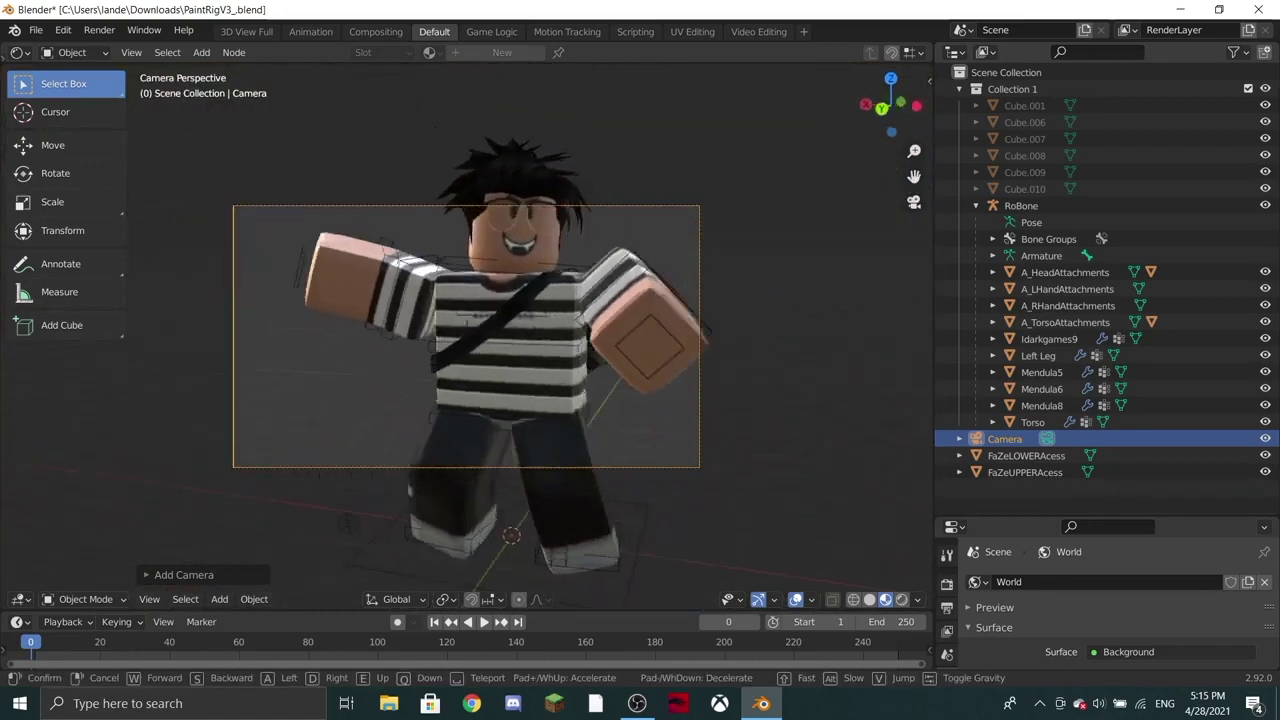
pyautogui.press('Return')
# Step: Roll the camera slightly so the character appears tilted in the frame
pyautogui.press('r')
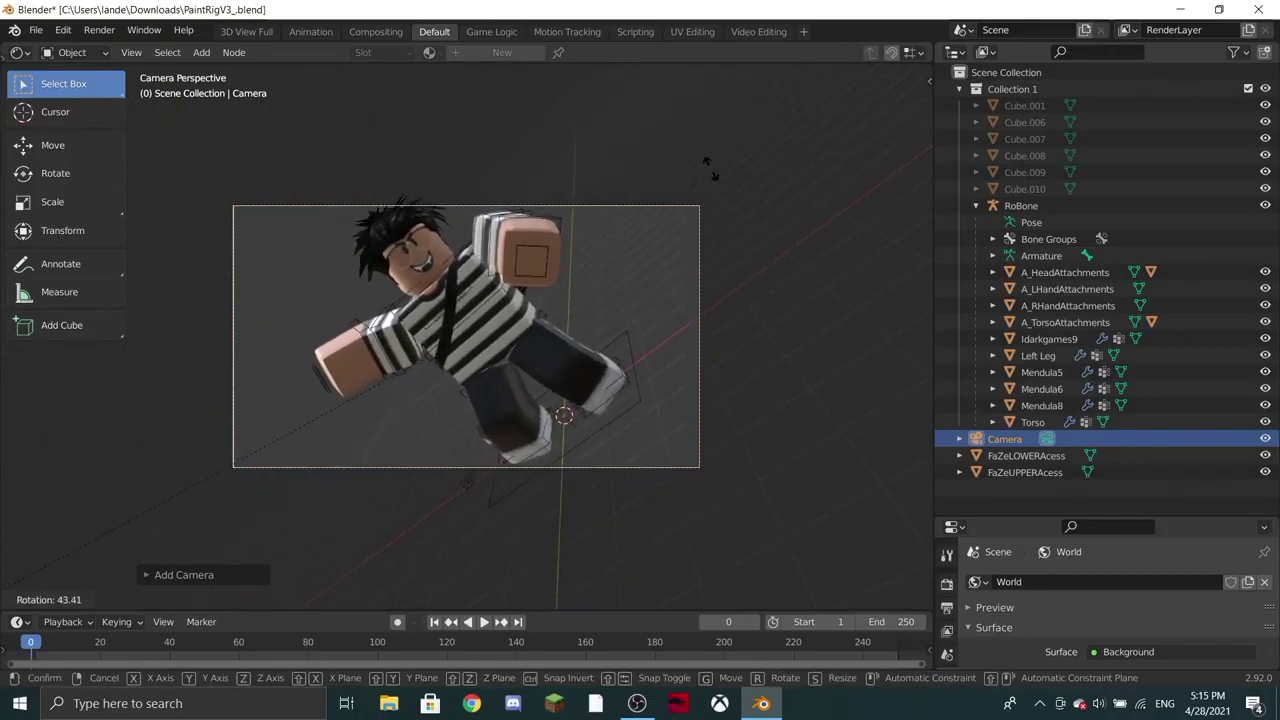
pyautogui.rightClick(333, 604)
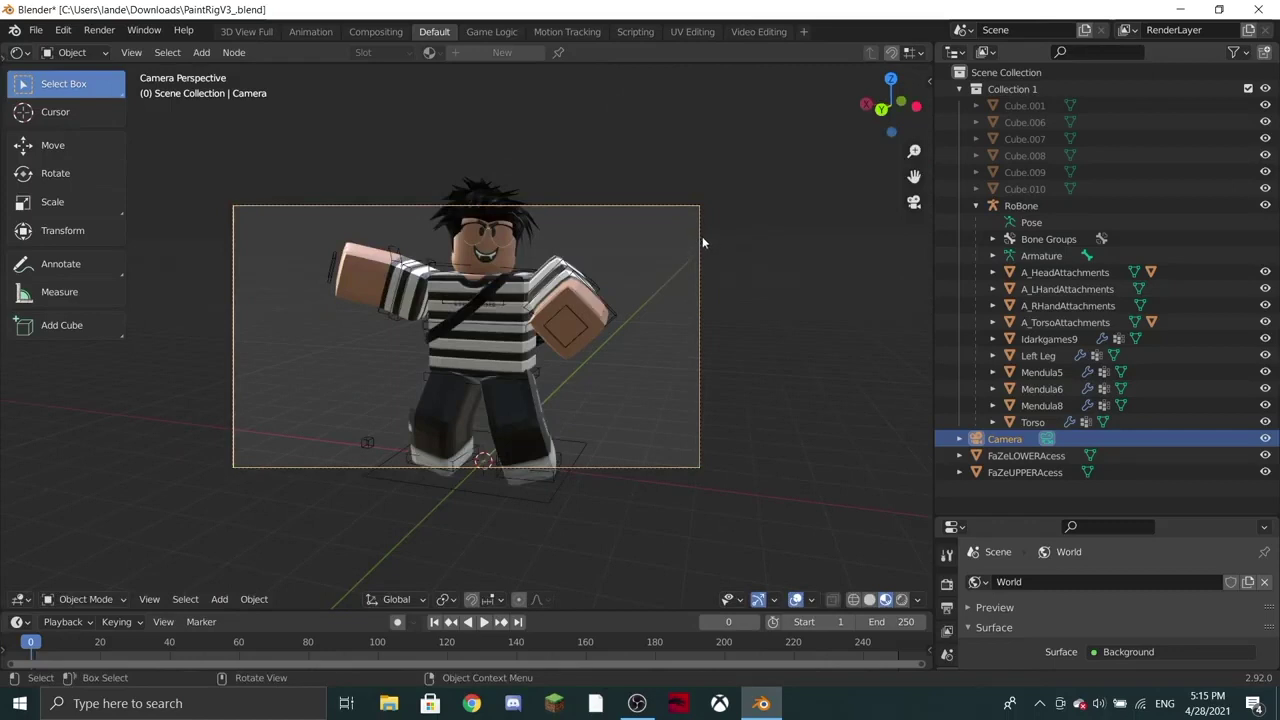
pyautogui.press('r')
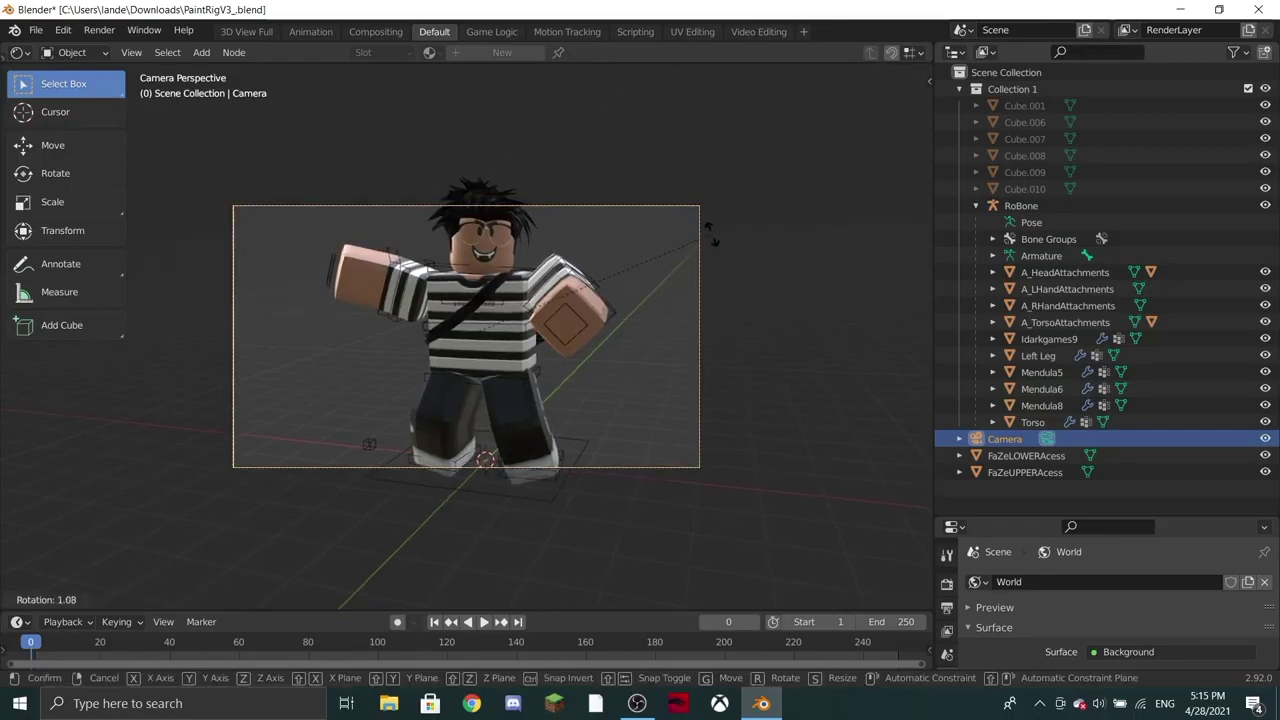
pyautogui.click(771, 278)
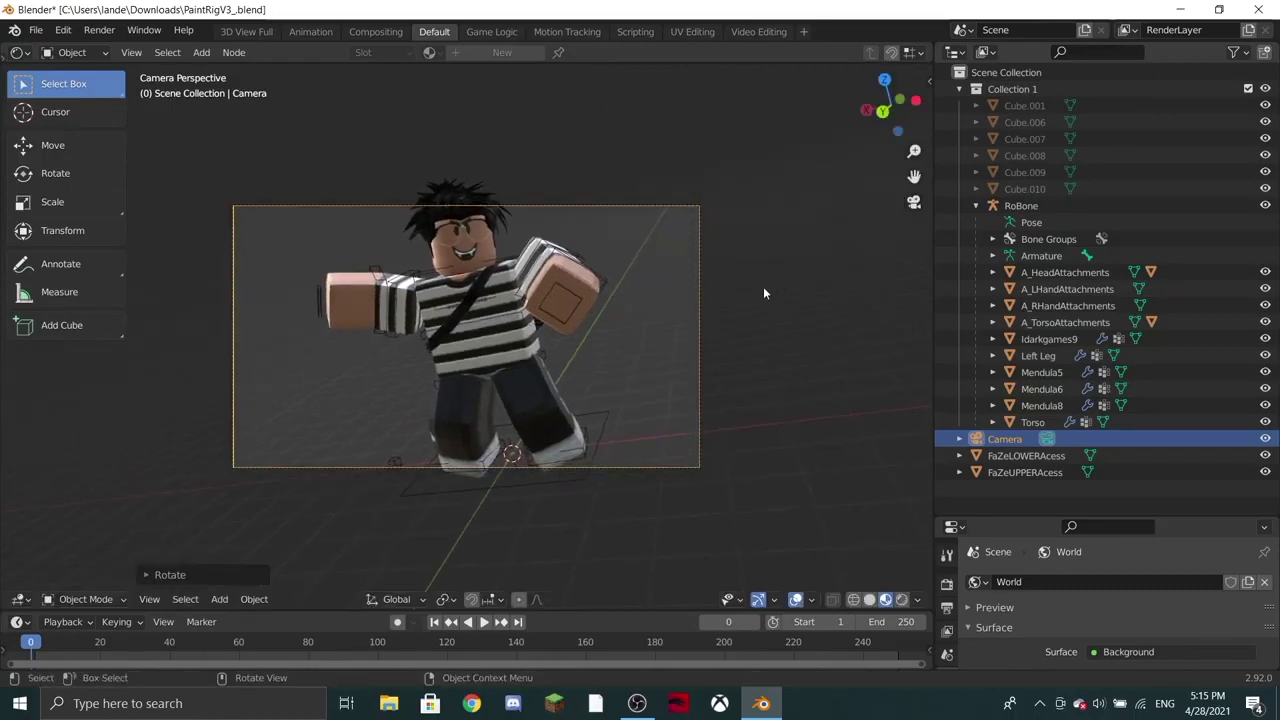
# Step: Fly the camera to reframe the shot so the whole character fits inside the camera border
pyautogui.scroll(-1, 628, 296)
pyautogui.scroll(1, 626, 296)
pyautogui.scroll(1, 626, 296)
pyautogui.scroll(-1, 626, 296)
pyautogui.scroll(1, 626, 296)
pyautogui.hotkey('shift', '`')
pyautogui.press('s')
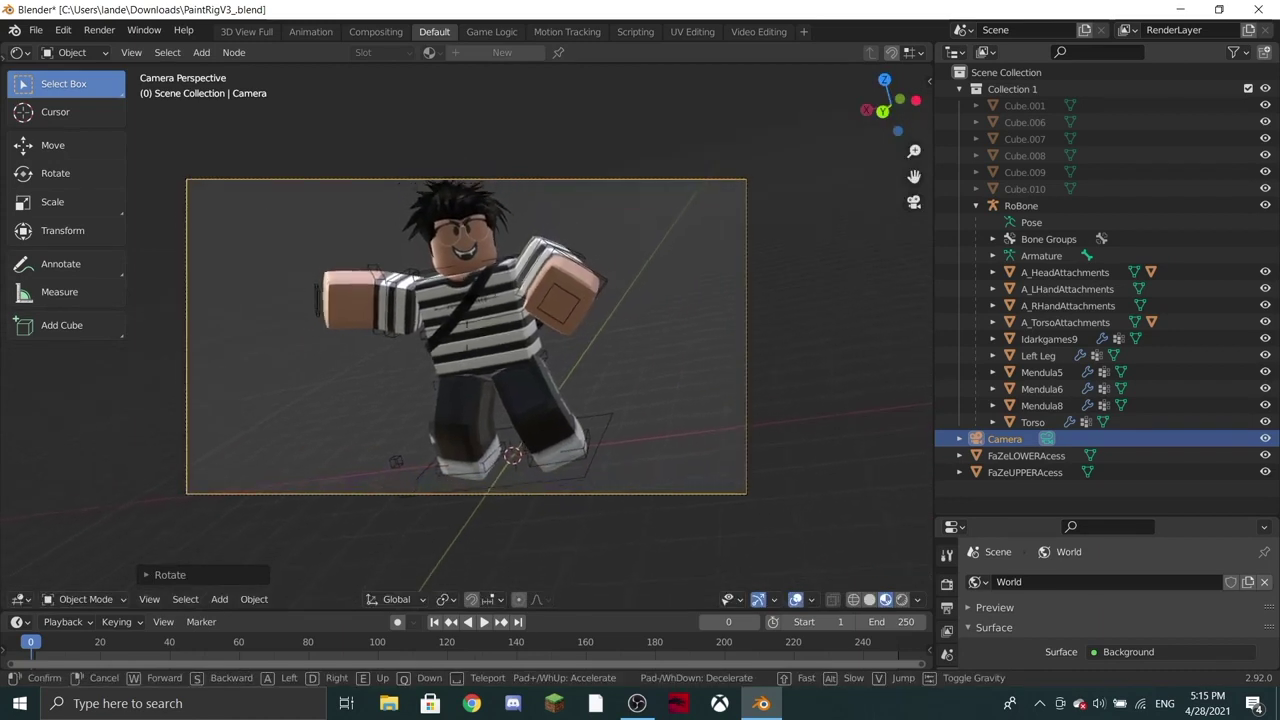
pyautogui.press('w')
pyautogui.press('Return')
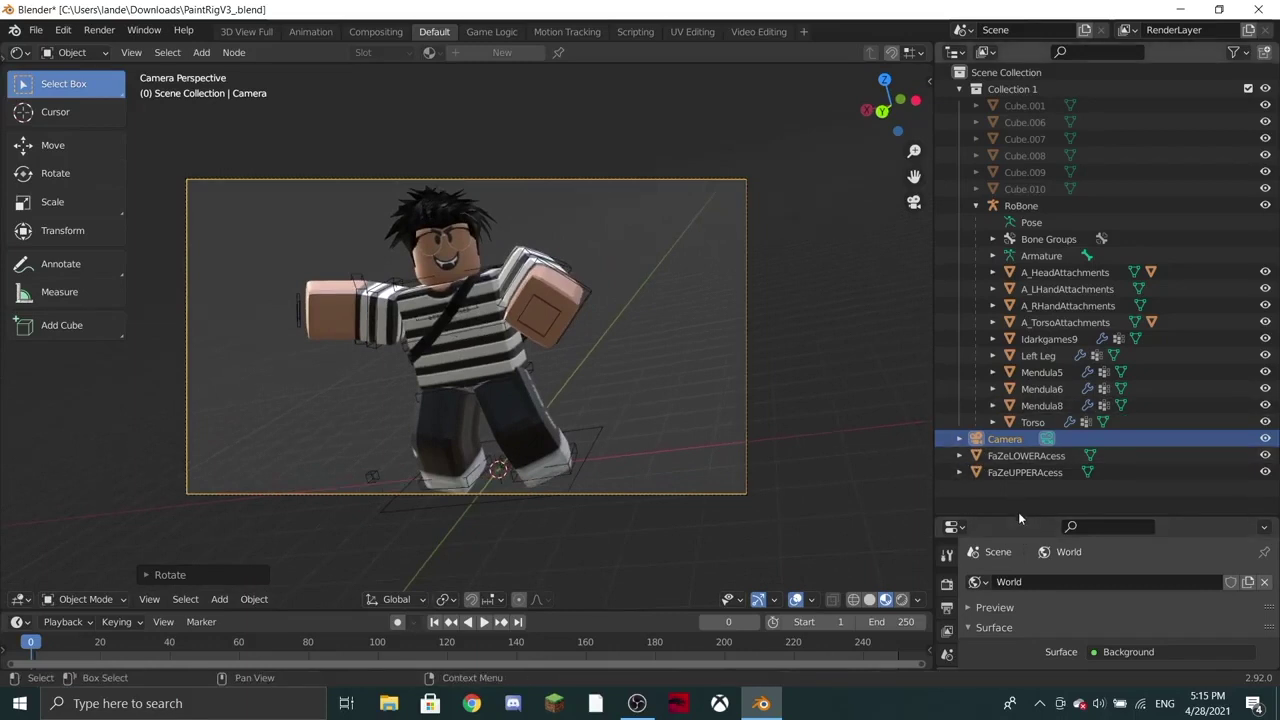
# Step: Enlarge the Properties editor and the viewport, then select the RoBone armature and switch it to Pose Mode
pyautogui.moveTo(1018, 518); pyautogui.dragTo(1012, 290)
pyautogui.moveTo(932, 318); pyautogui.dragTo(1012, 320)
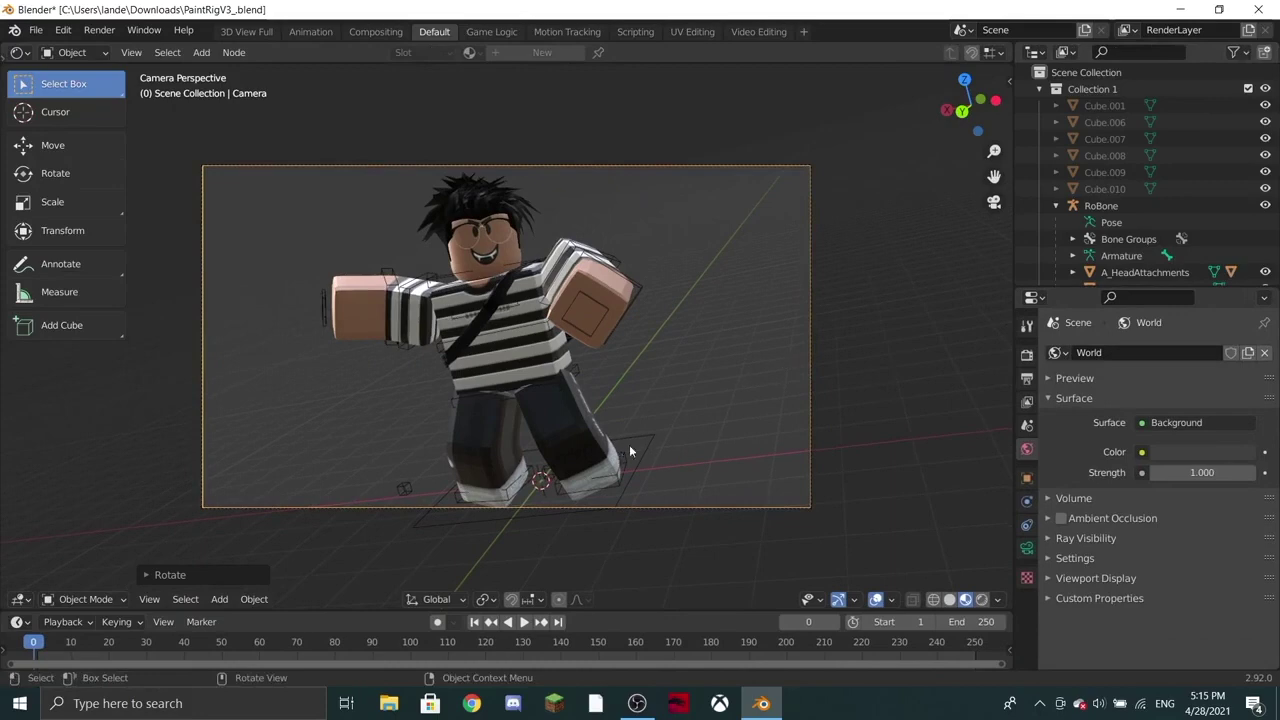
pyautogui.click(590, 487)
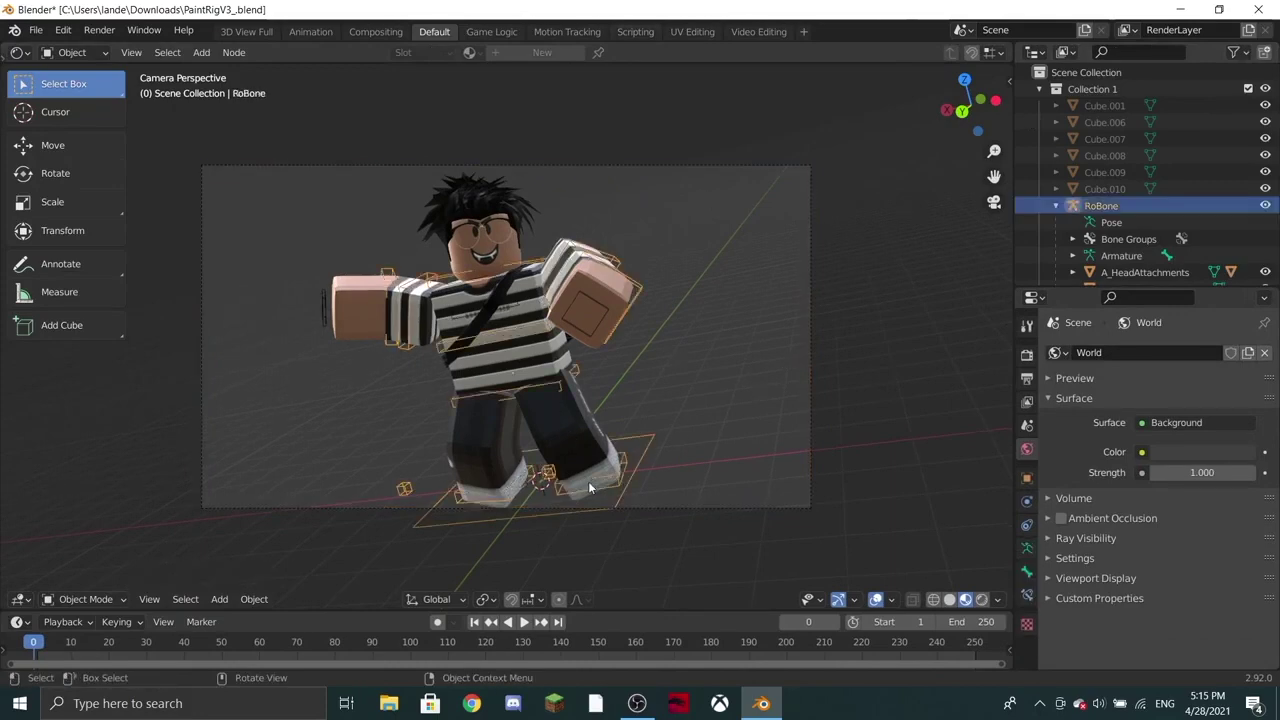
pyautogui.click(55, 145)
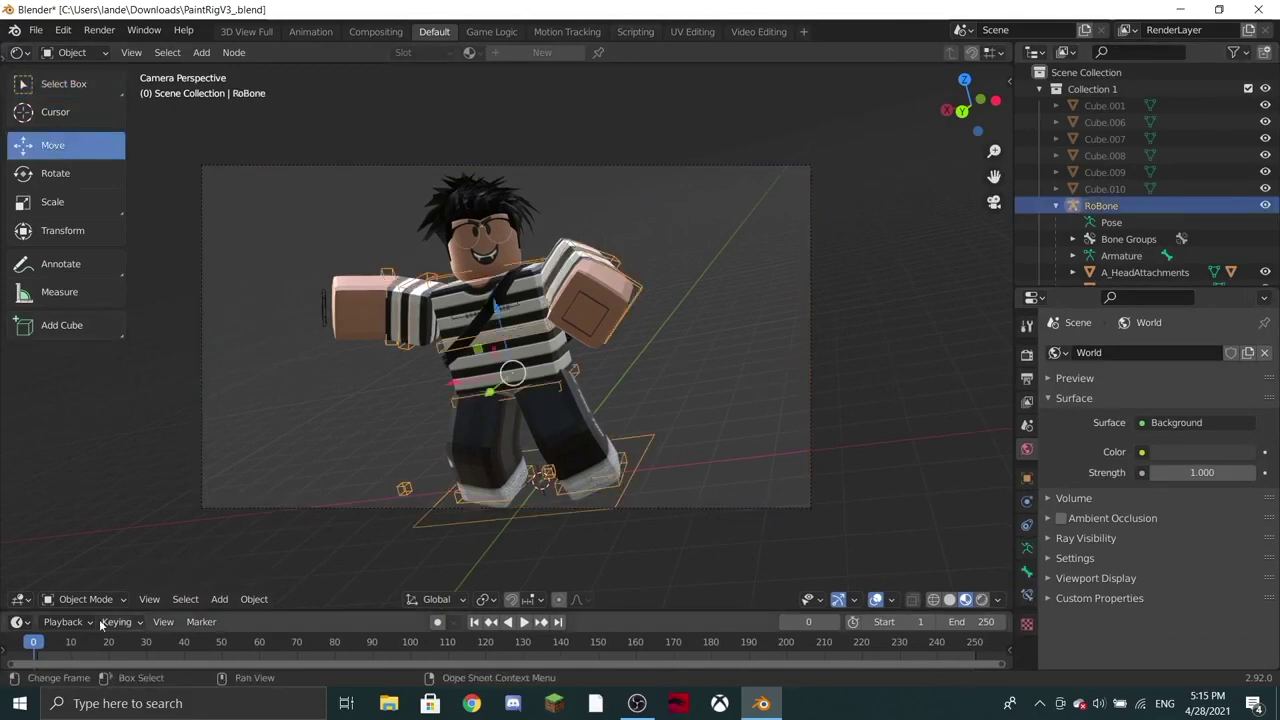
pyautogui.click(82, 599)
pyautogui.click(85, 543)
# Step: Move the foot bones L K.001 and R K.001 slightly apart to widen the character's stance
pyautogui.click(588, 476)
pyautogui.click(598, 484)
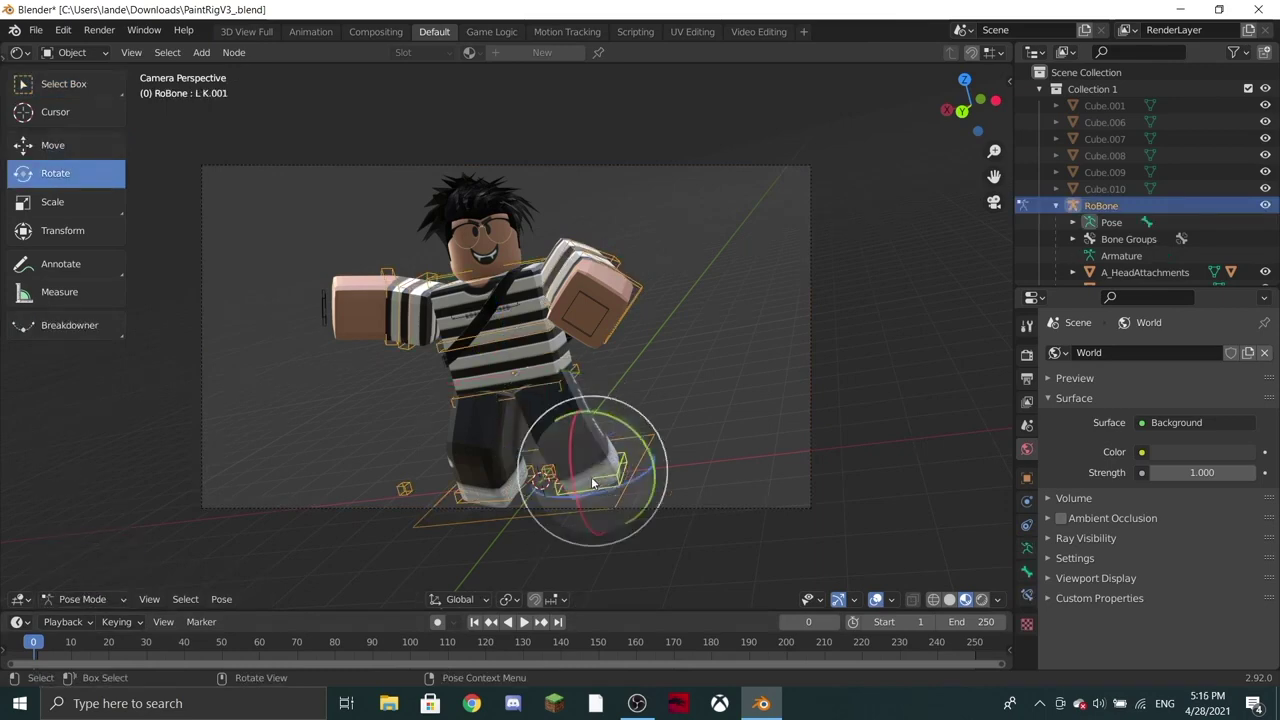
pyautogui.click(55, 145)
pyautogui.moveTo(594, 466); pyautogui.dragTo(602, 458)
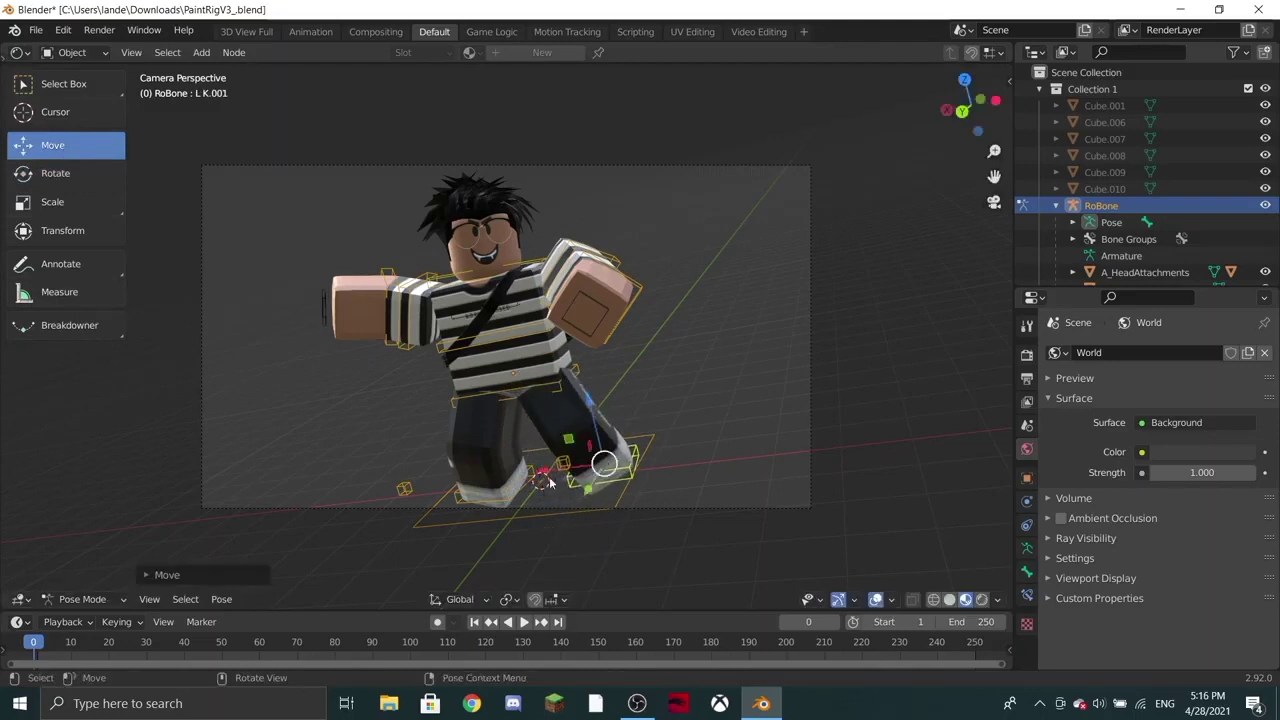
pyautogui.click(500, 480)
pyautogui.moveTo(500, 480); pyautogui.dragTo(486, 484)
# Step: Fly the camera slightly to readjust the framing of the widened pose inside the camera border
pyautogui.hotkey('shift', '`')
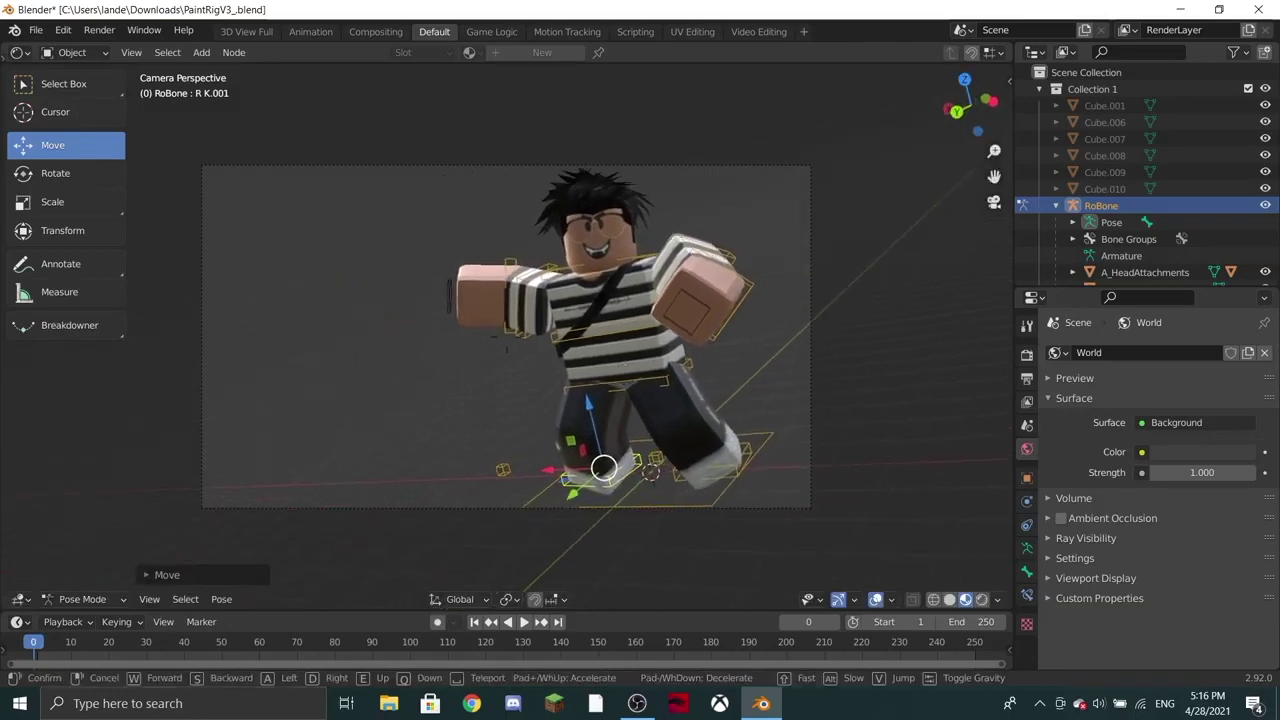
pyautogui.press('a')
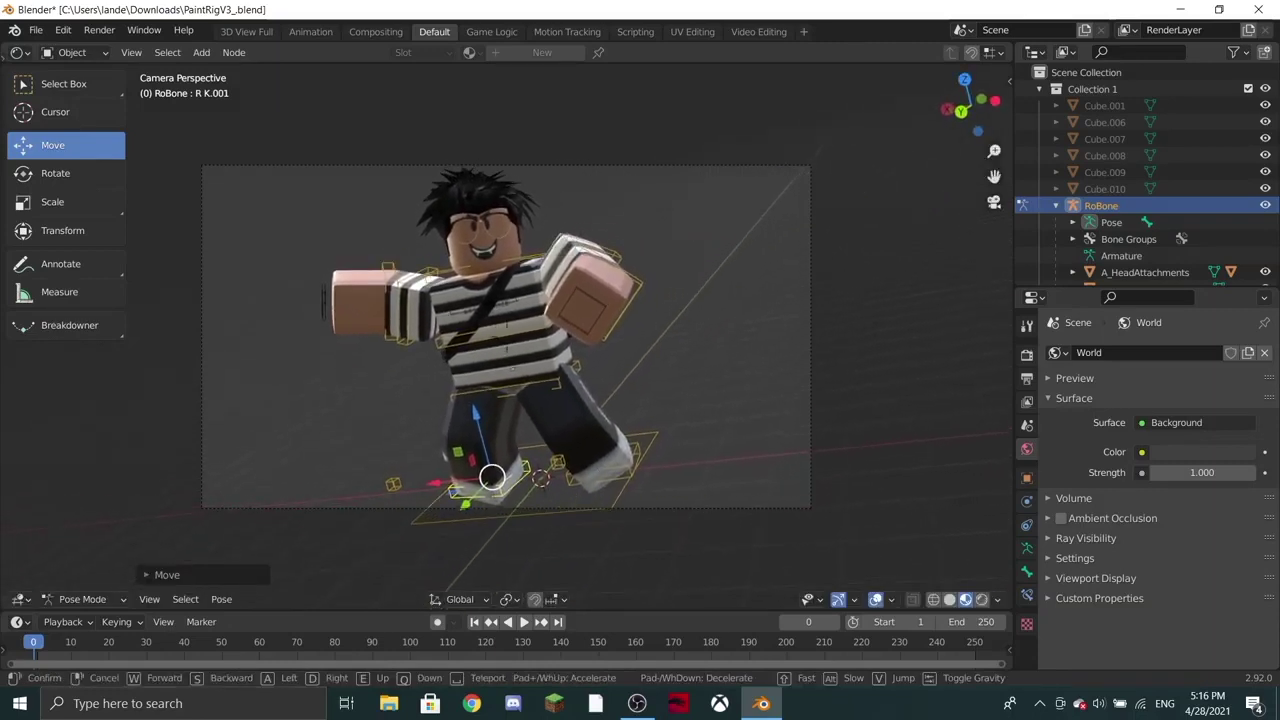
pyautogui.click(508, 342)
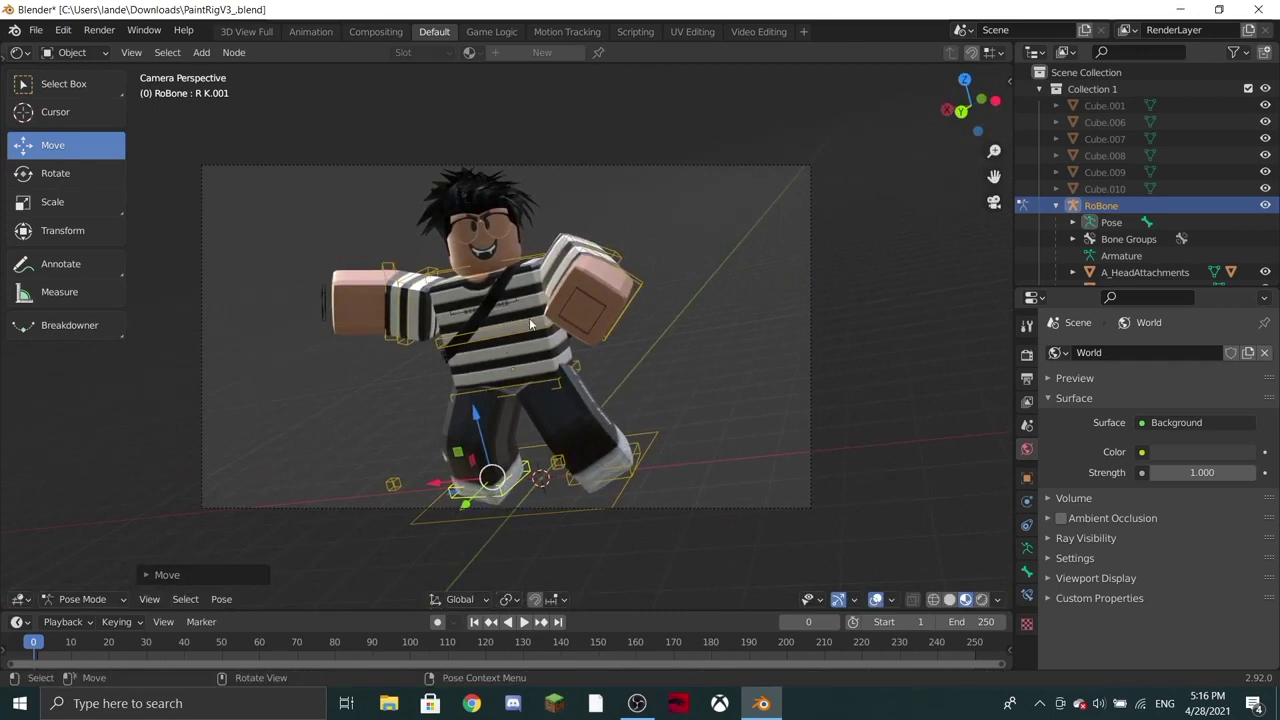
# Step: Switch the viewport to Rendered shading and return the rig to Object Mode
pyautogui.click(981, 599)
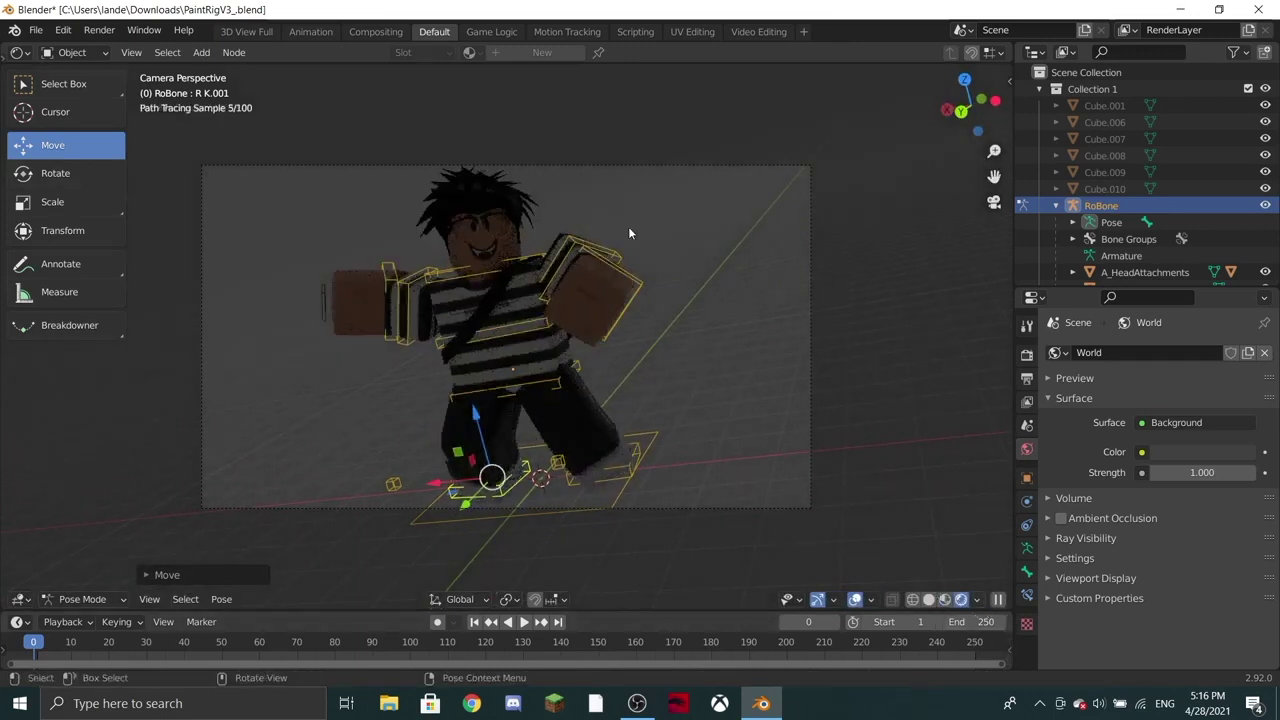
pyautogui.click(82, 599)
pyautogui.click(80, 577)
pyautogui.hotkey('shift', 'a')
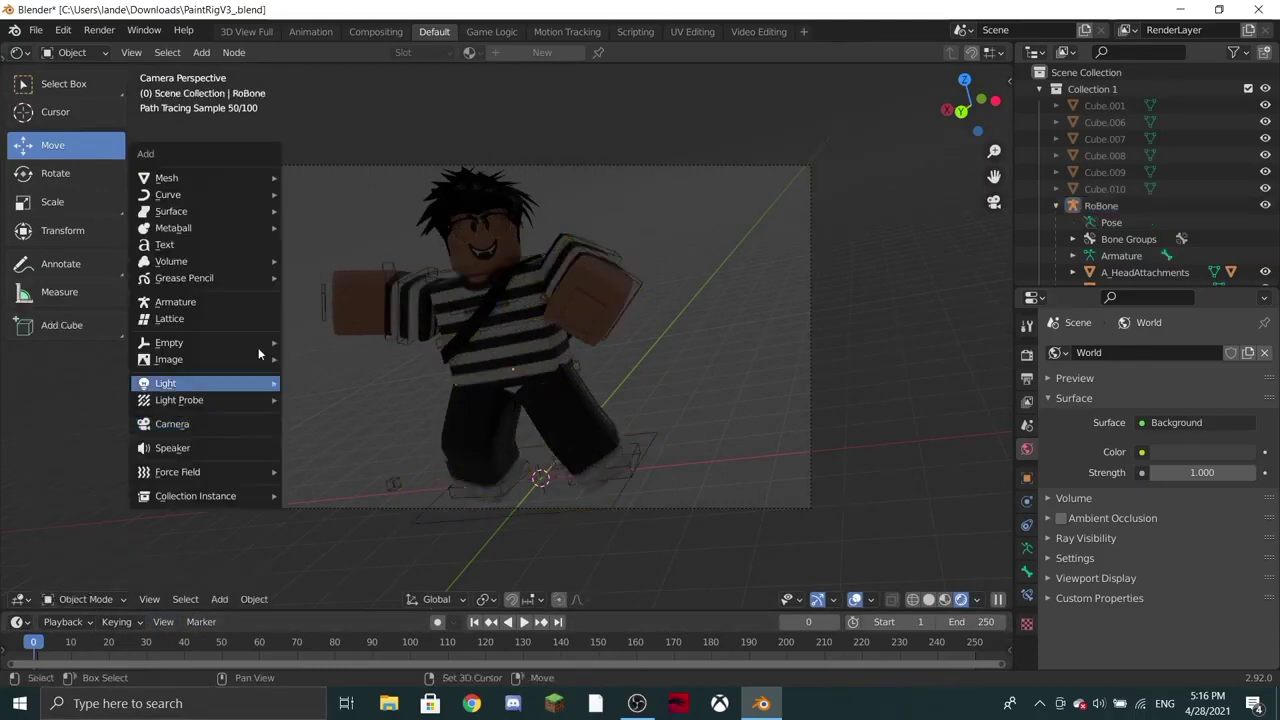
pyautogui.press('Escape')
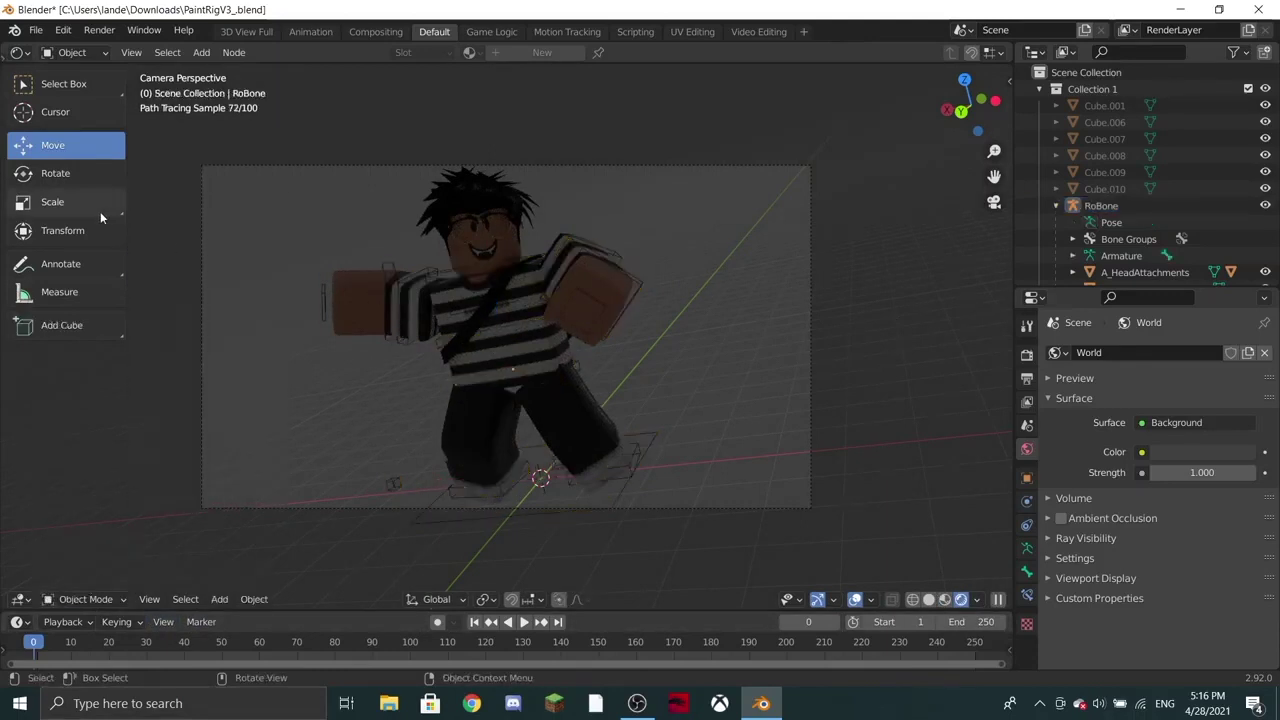
pyautogui.hotkey('shift', 'a')
pyautogui.press('Escape')
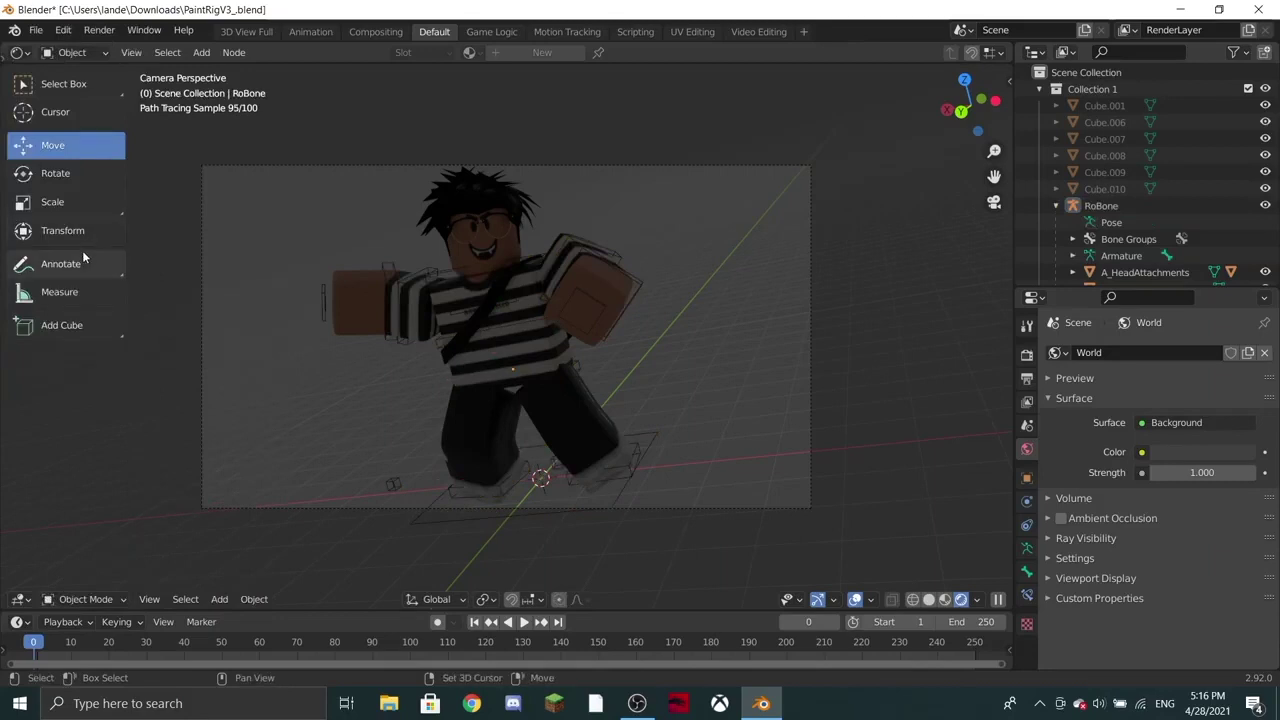
# Step: Add a Point light and move it next to the torso, just below the character's outstretched arm
pyautogui.hotkey('shift', 'a')
pyautogui.moveTo(95, 270)
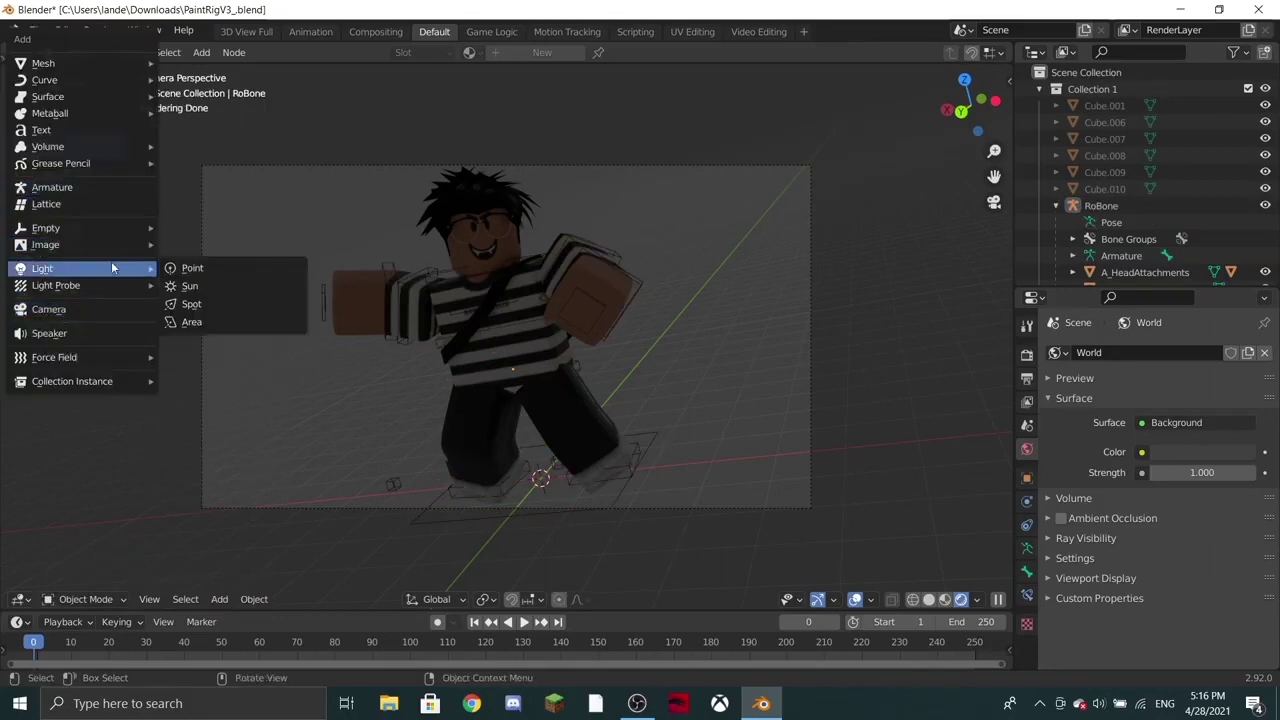
pyautogui.click(204, 271)
pyautogui.moveTo(531, 428); pyautogui.dragTo(492, 393)
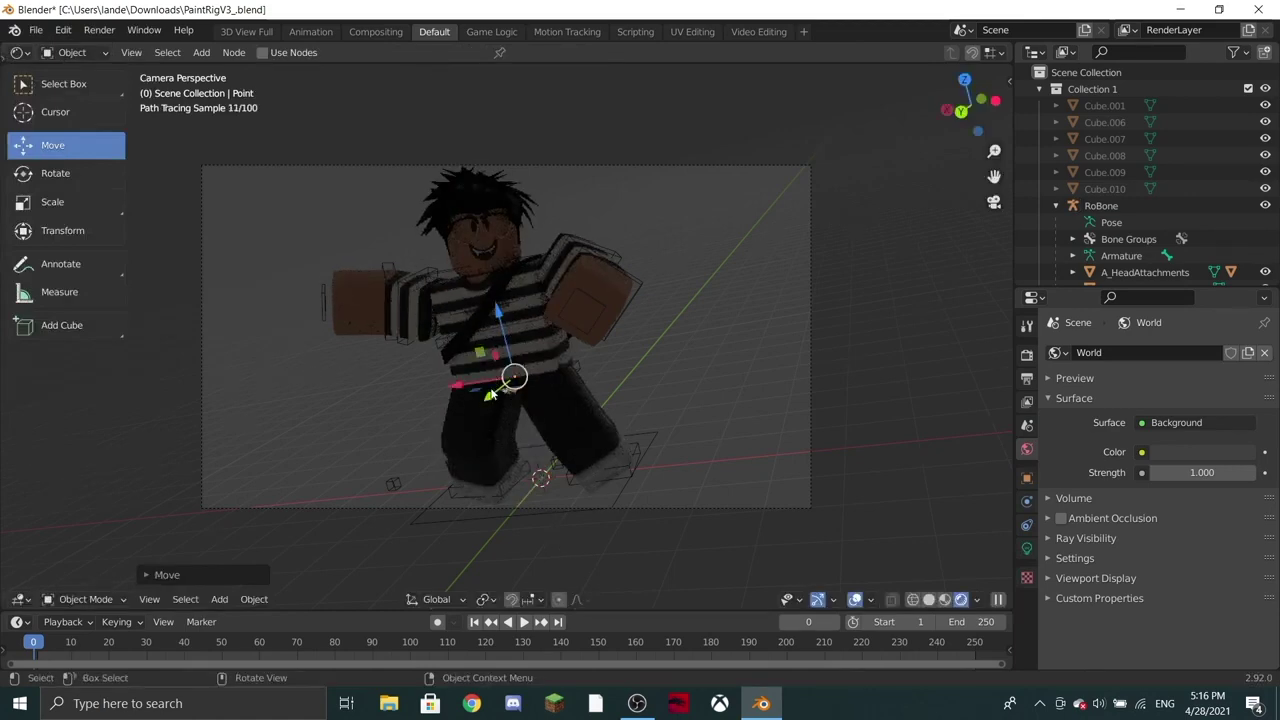
pyautogui.press('g')
pyautogui.press('z')
pyautogui.click(427, 322)
# Step: Raise the Point light's power to 116.9 in its light properties
pyautogui.moveTo(1011, 445); pyautogui.dragTo(988, 470)
pyautogui.click(1003, 548)
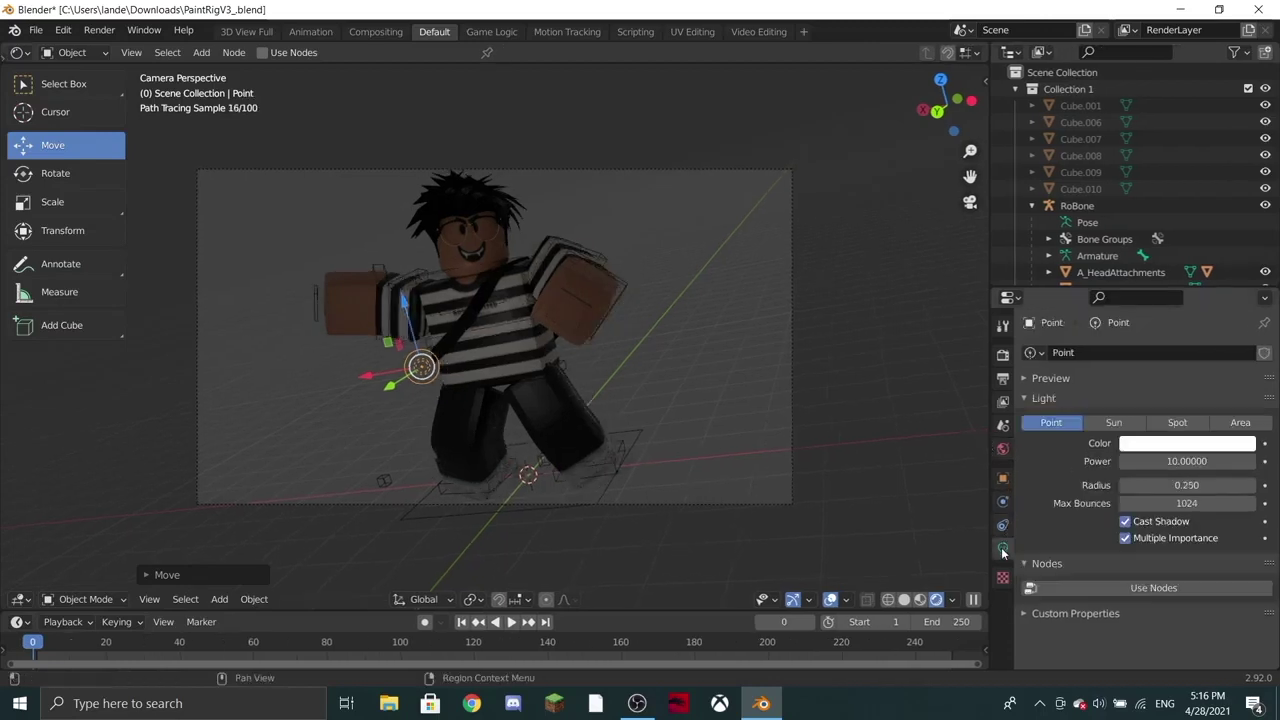
pyautogui.moveTo(1186, 461); pyautogui.dragTo(1272, 461)
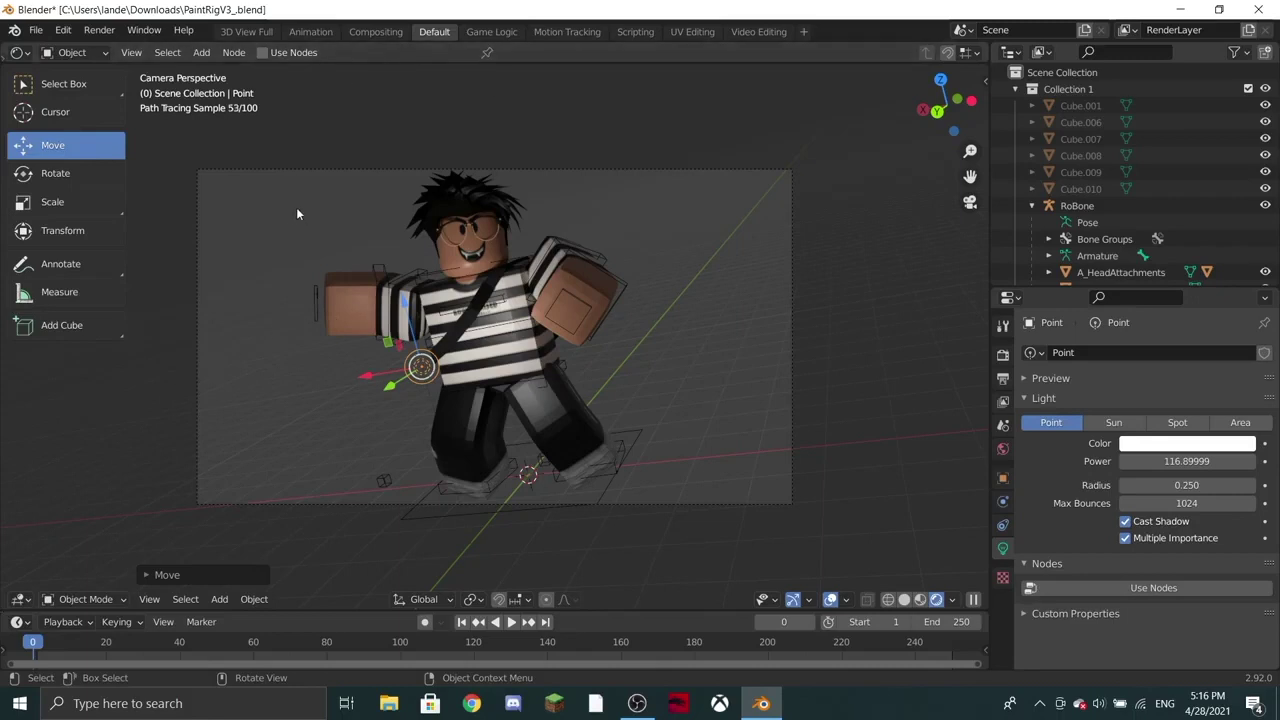
# Step: Move the Point light slightly higher beside the torso and deselect it
pyautogui.scroll(-6, 1130, 170)
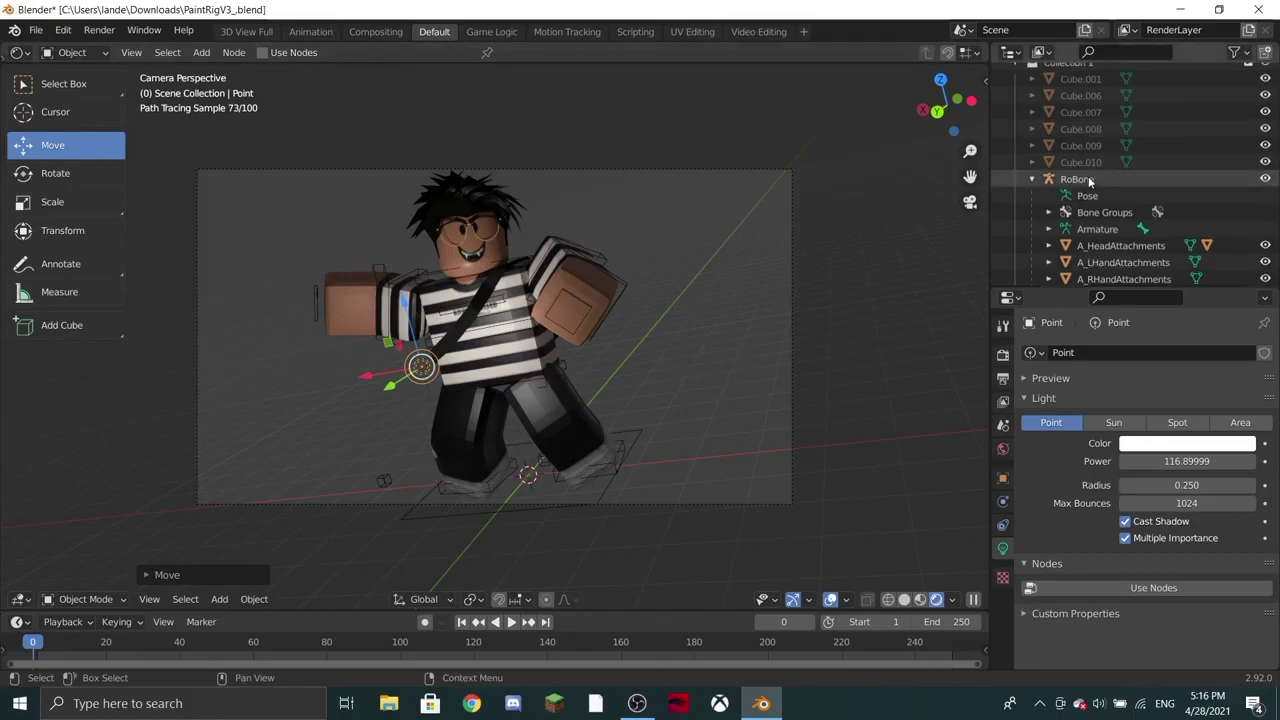
pyautogui.moveTo(400, 315); pyautogui.dragTo(397, 285)
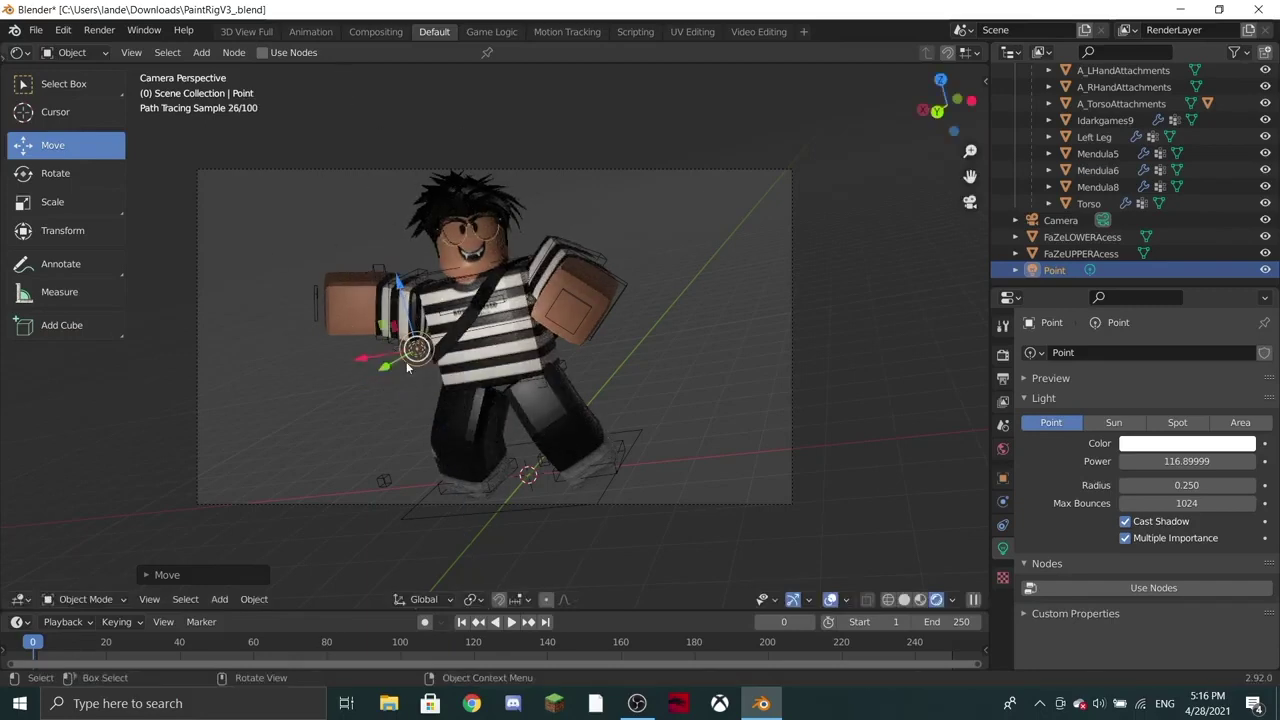
pyautogui.click(109, 480)
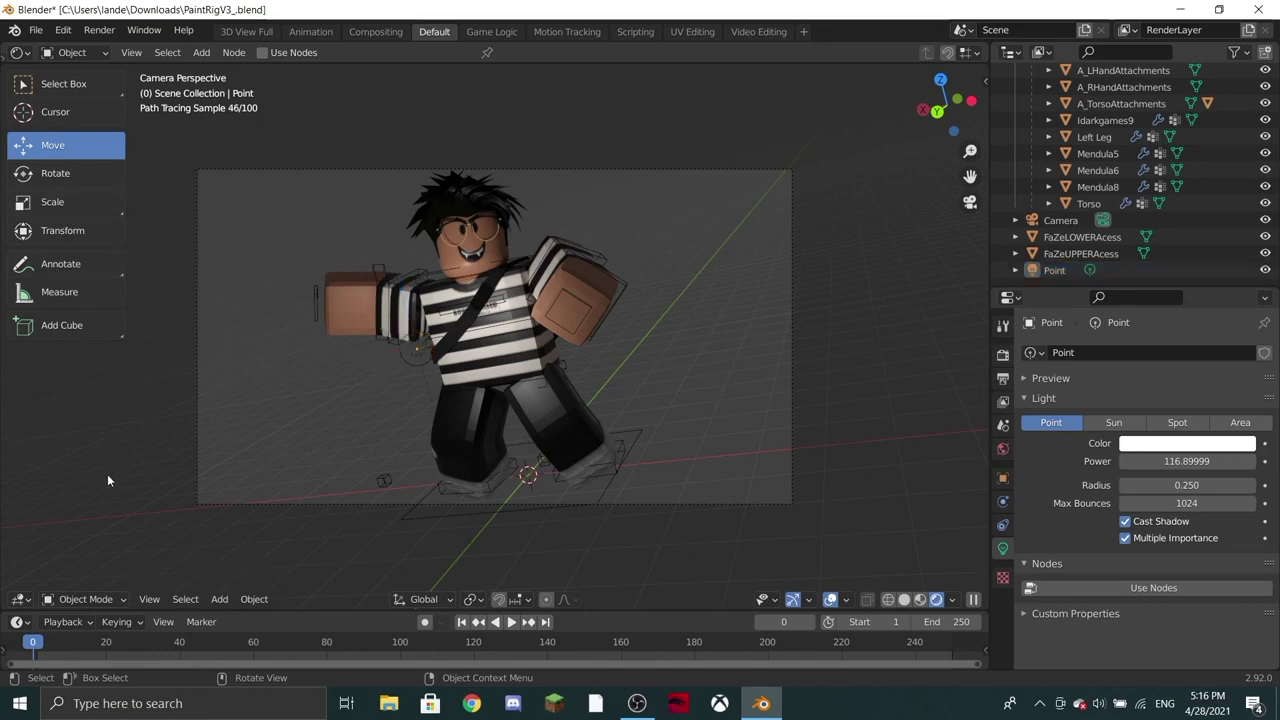
# Step: Add a Spot light and rotate it from pointing straight down to shining sideways
pyautogui.hotkey('shift', 'a')
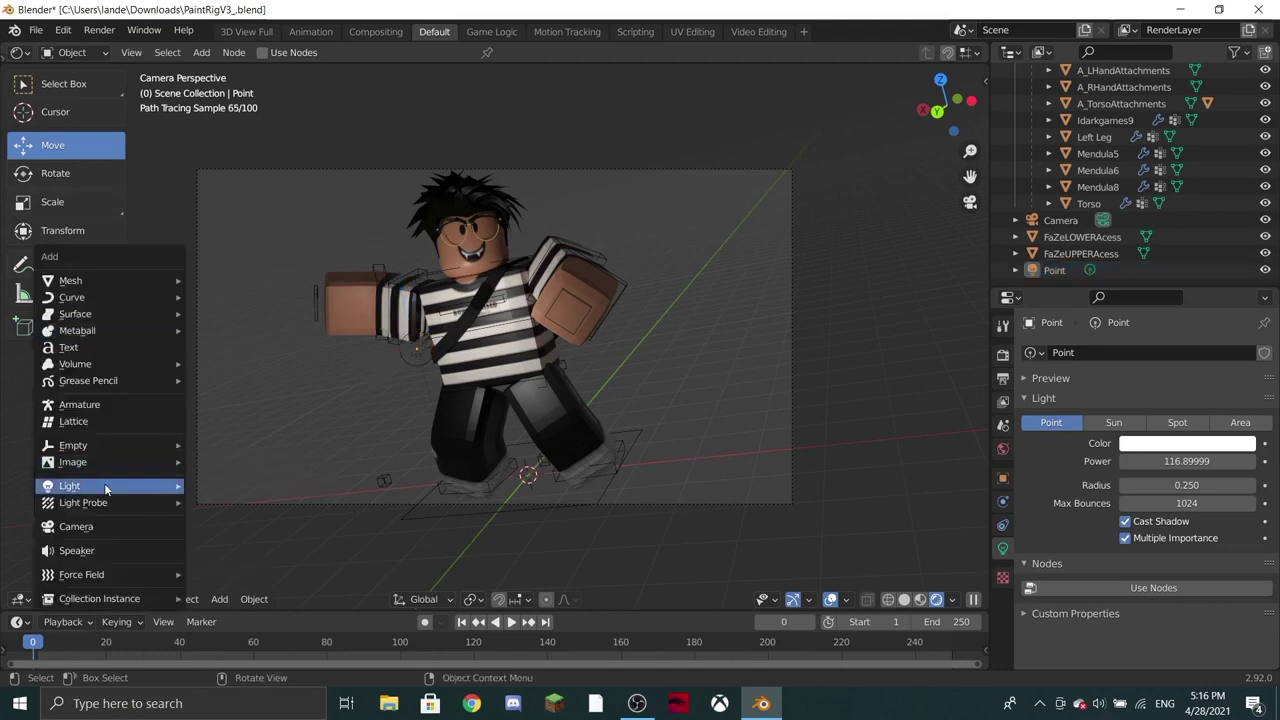
pyautogui.moveTo(144, 490)
pyautogui.click(218, 521)
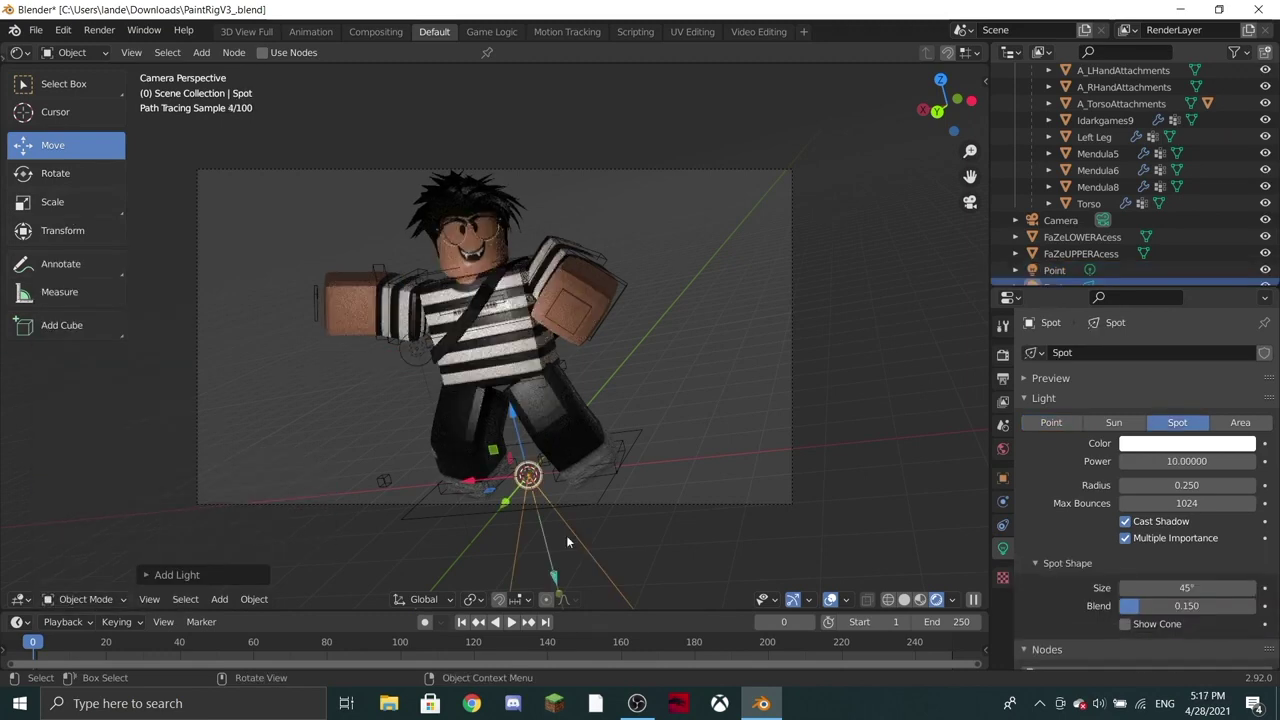
pyautogui.click(108, 172)
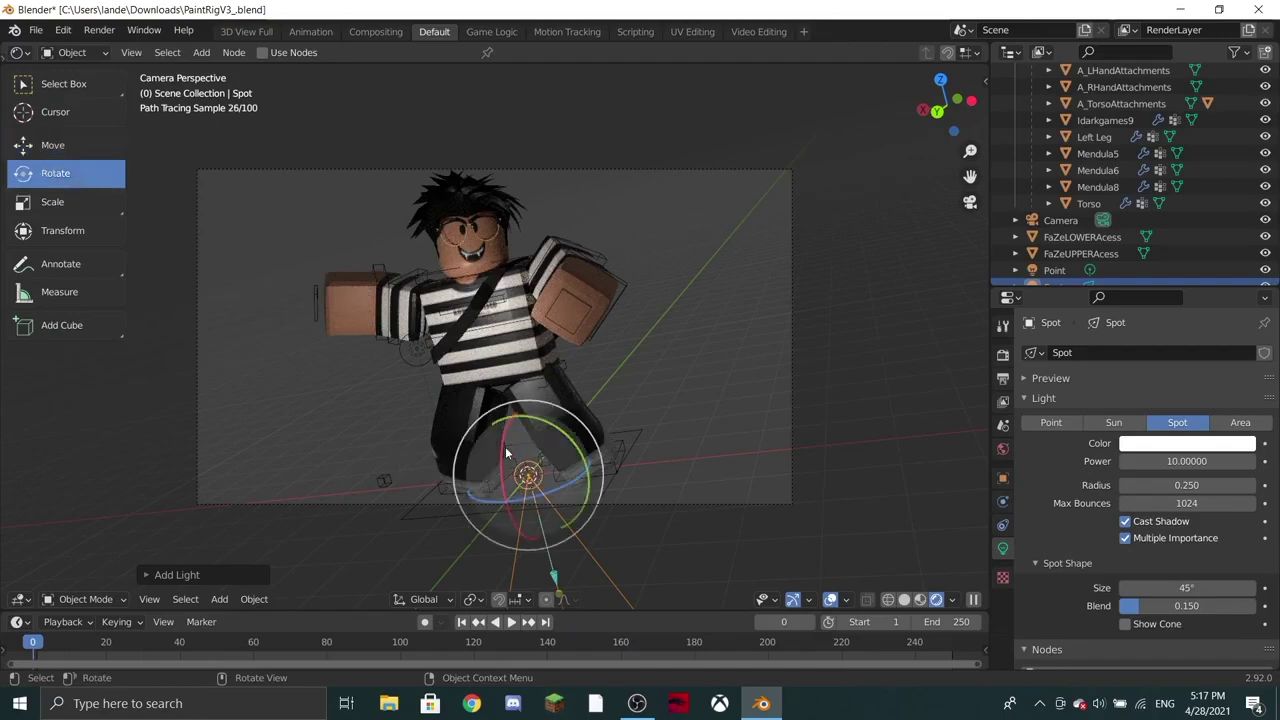
pyautogui.moveTo(497, 447); pyautogui.dragTo(157, 288)
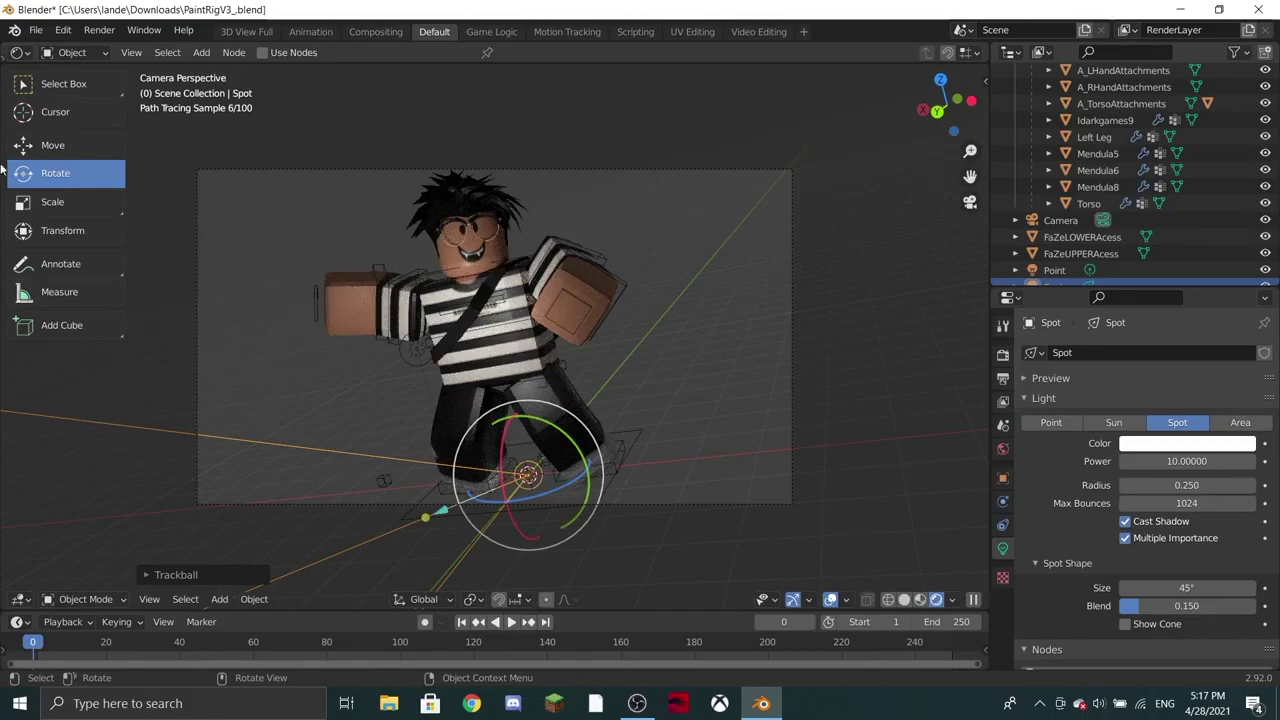
# Step: Place the Spot light beside the bent arm, shining across the character, with size 59.9°, power 275.3 and radius 0.499
pyautogui.click(79, 149)
pyautogui.moveTo(505, 470); pyautogui.dragTo(636, 314)
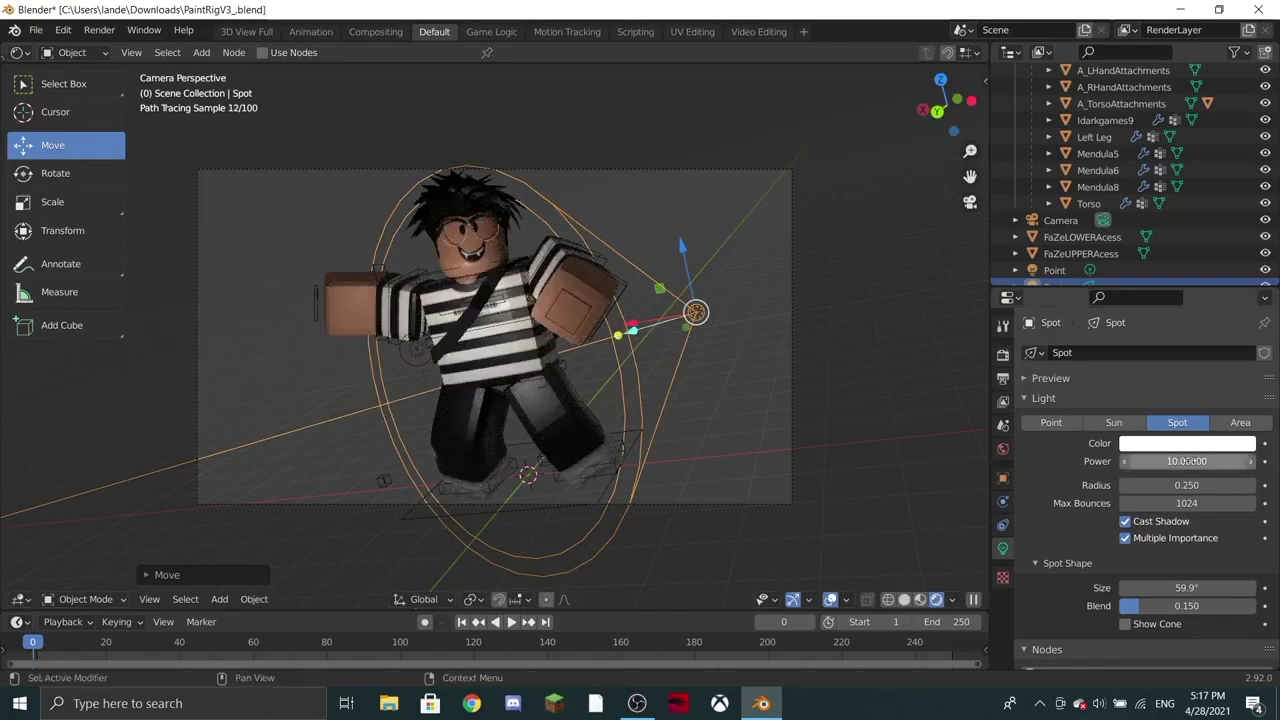
pyautogui.moveTo(1187, 461); pyautogui.dragTo(1255, 461)
pyautogui.moveTo(1187, 485); pyautogui.dragTo(1205, 485)
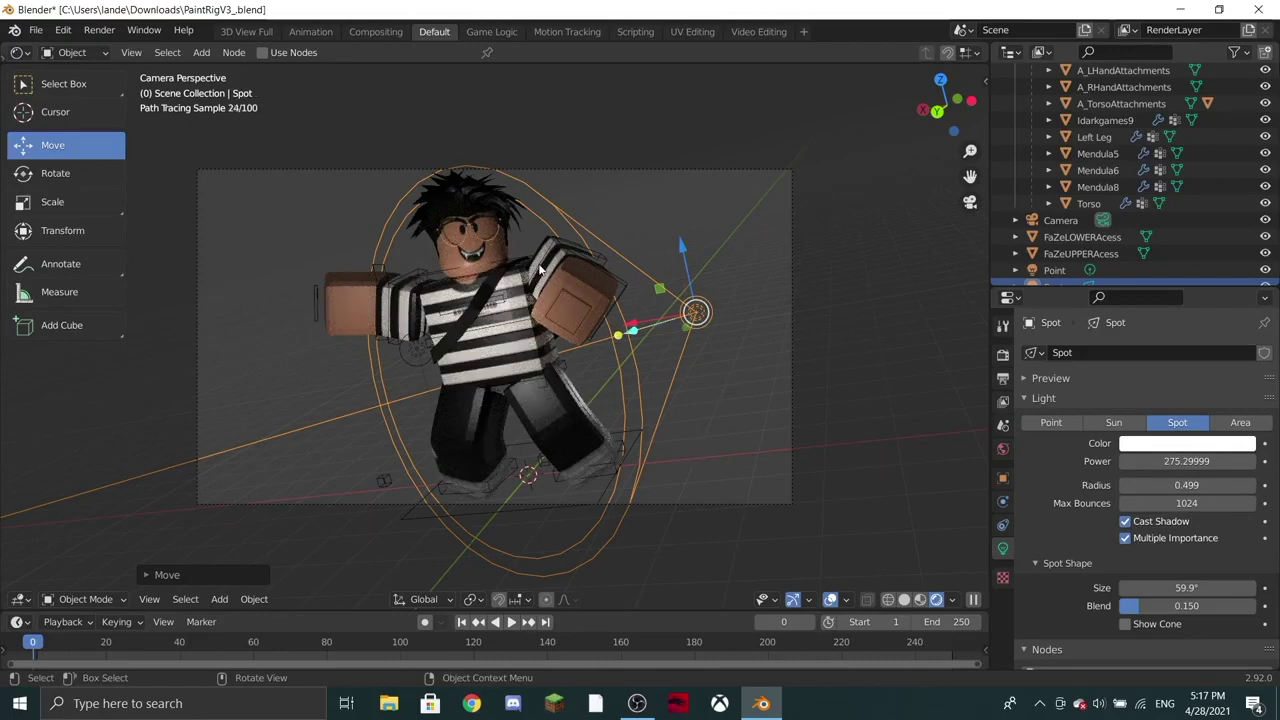
# Step: Leave the camera view, examine the lit character from behind, and return to the camera view
pyautogui.click(970, 202)
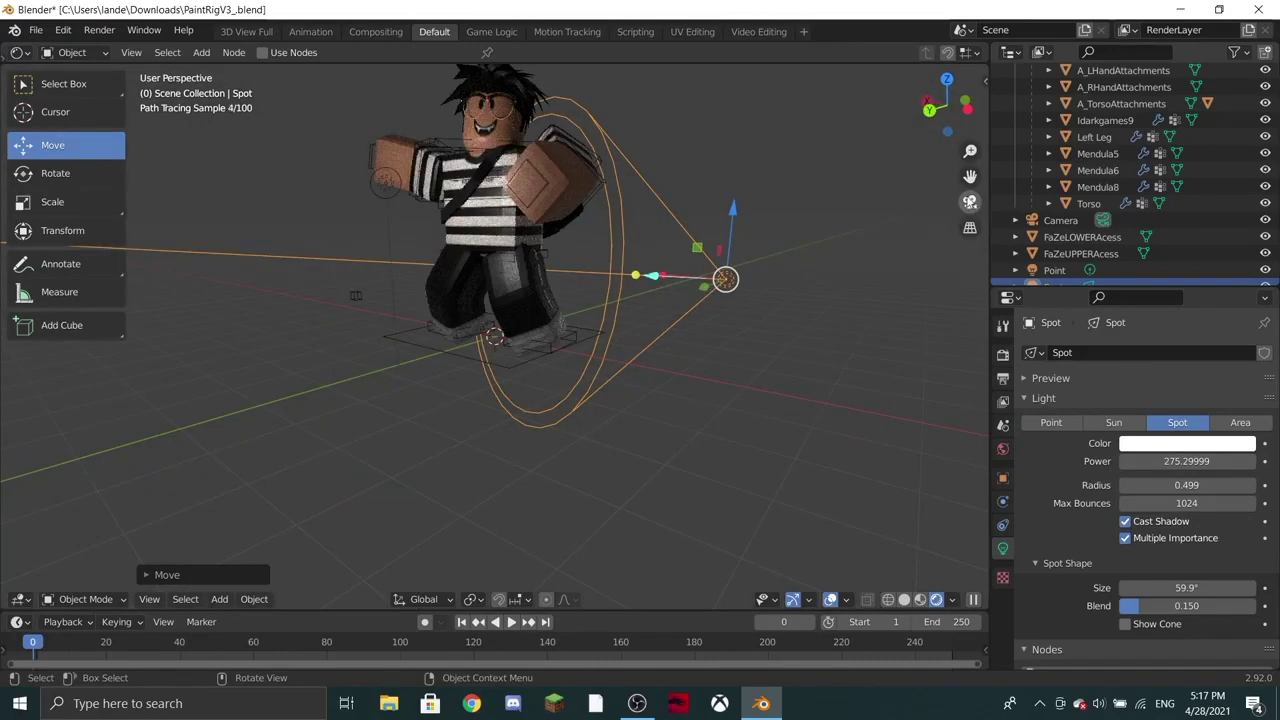
pyautogui.hotkey('shift', '`')
pyautogui.press('d')
pyautogui.press('d')
pyautogui.press('w')
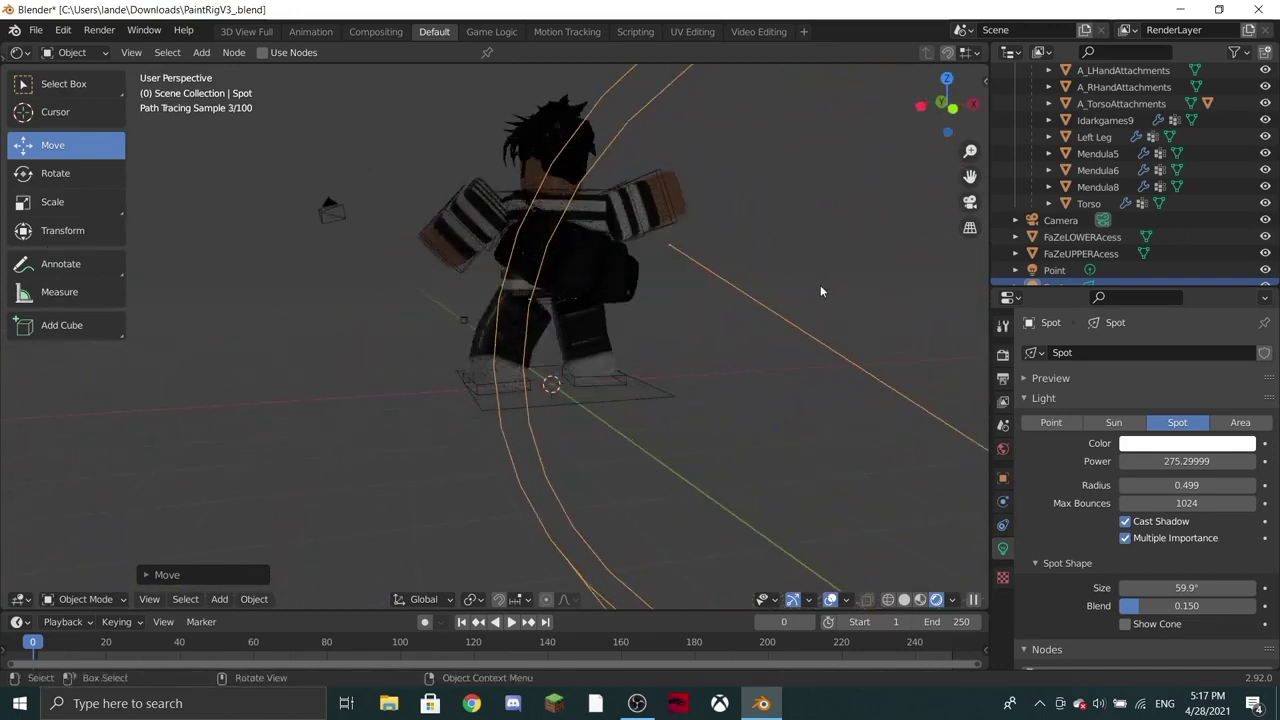
pyautogui.click(738, 181)
pyautogui.press('KP_0')
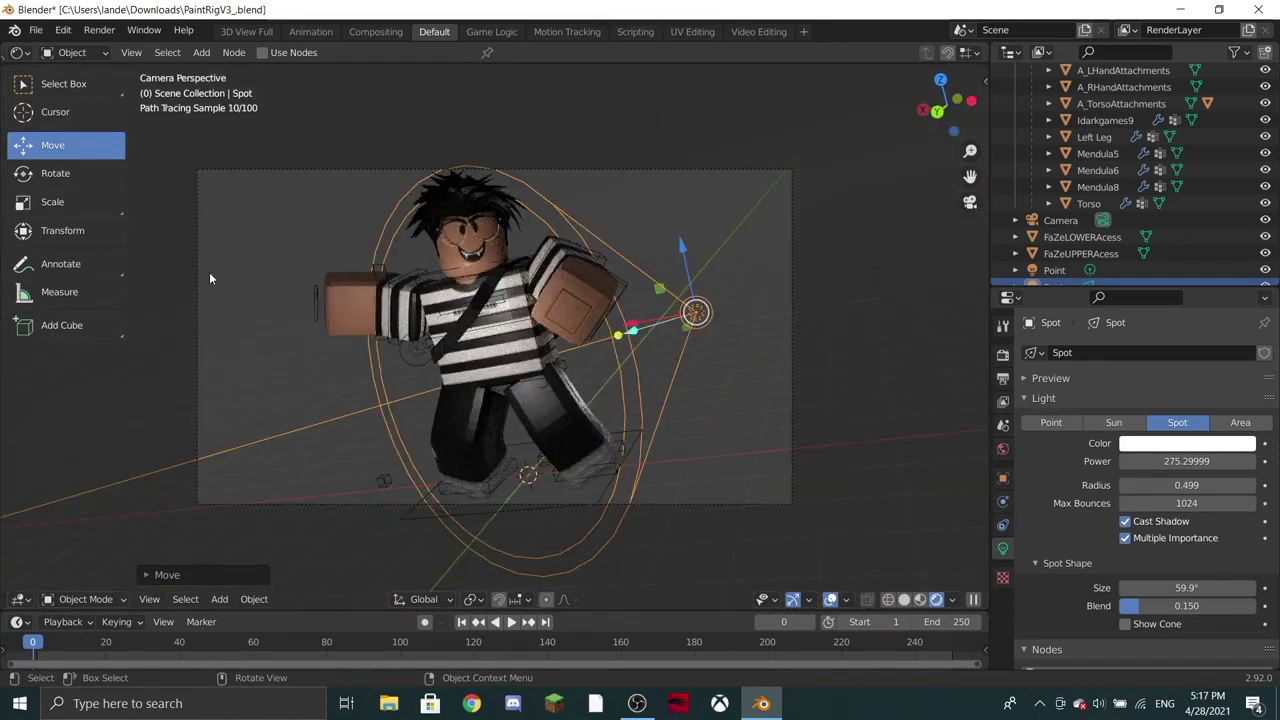
# Step: Enable Motion Blur and the Transparent film background in the render properties
pyautogui.click(1003, 355)
pyautogui.scroll(-2, 1043, 538)
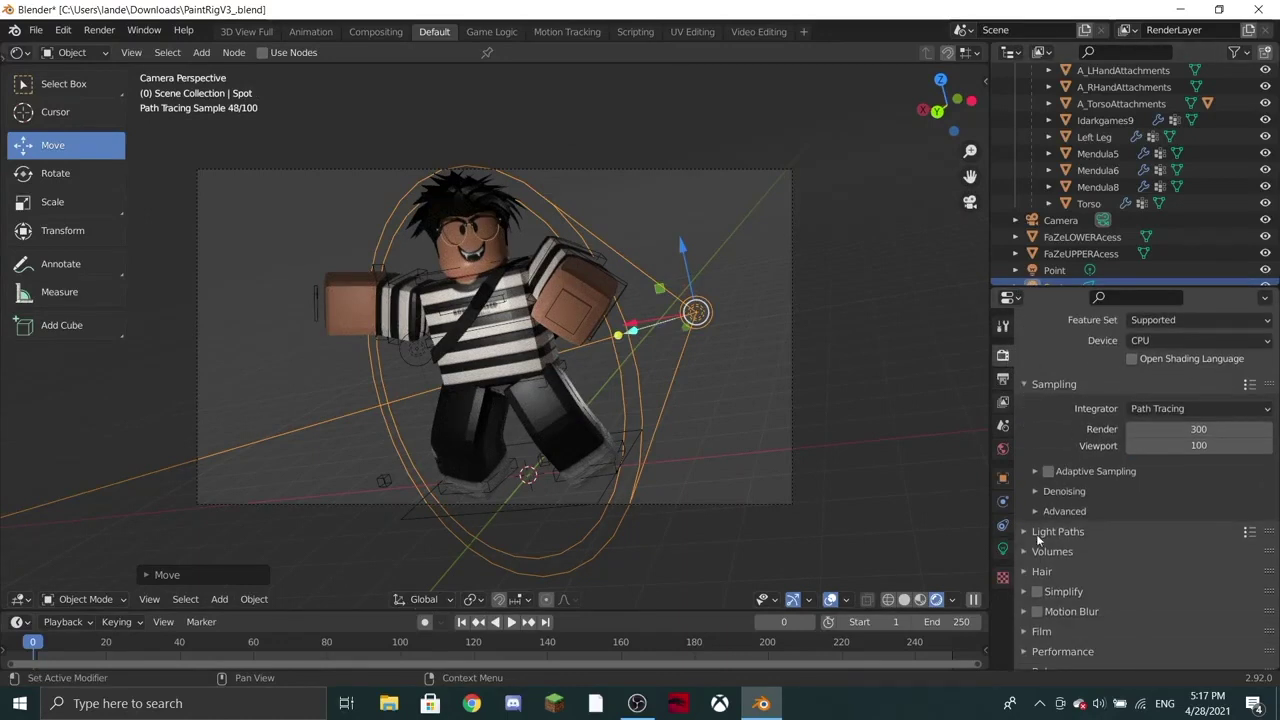
pyautogui.scroll(-3, 1040, 590)
pyautogui.click(1042, 557)
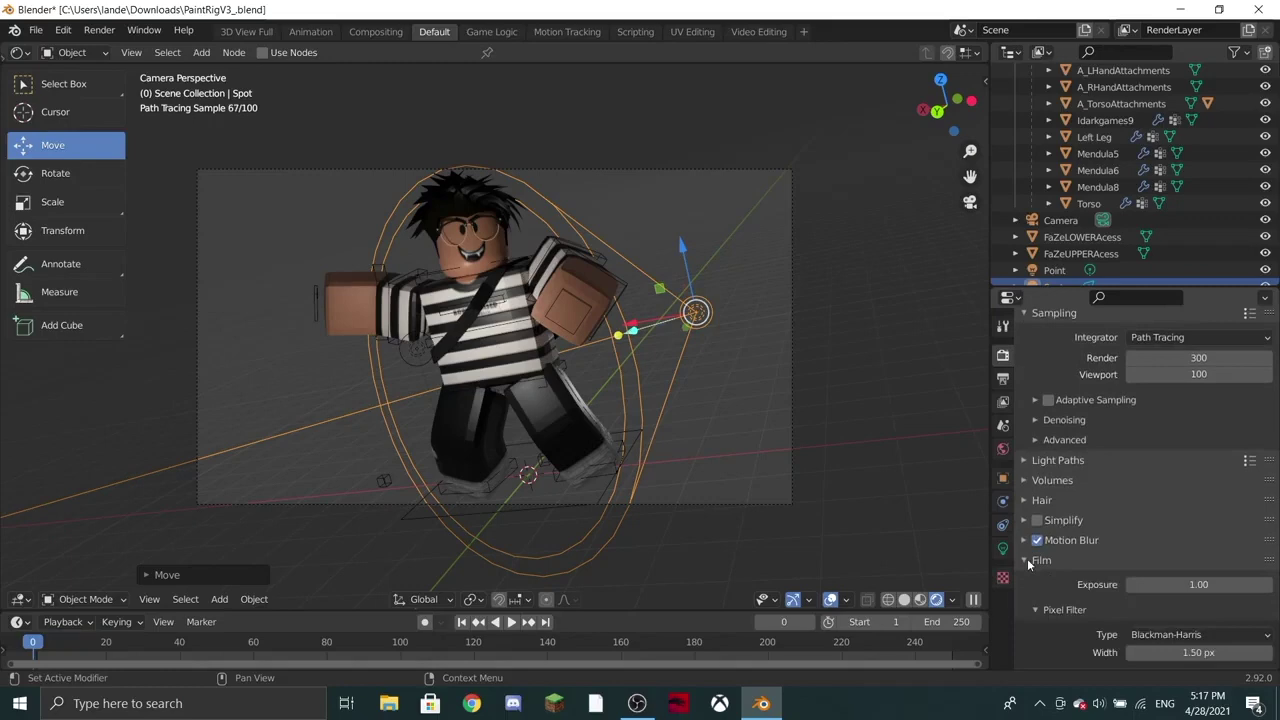
pyautogui.scroll(-5, 1065, 560)
pyautogui.click(1047, 518)
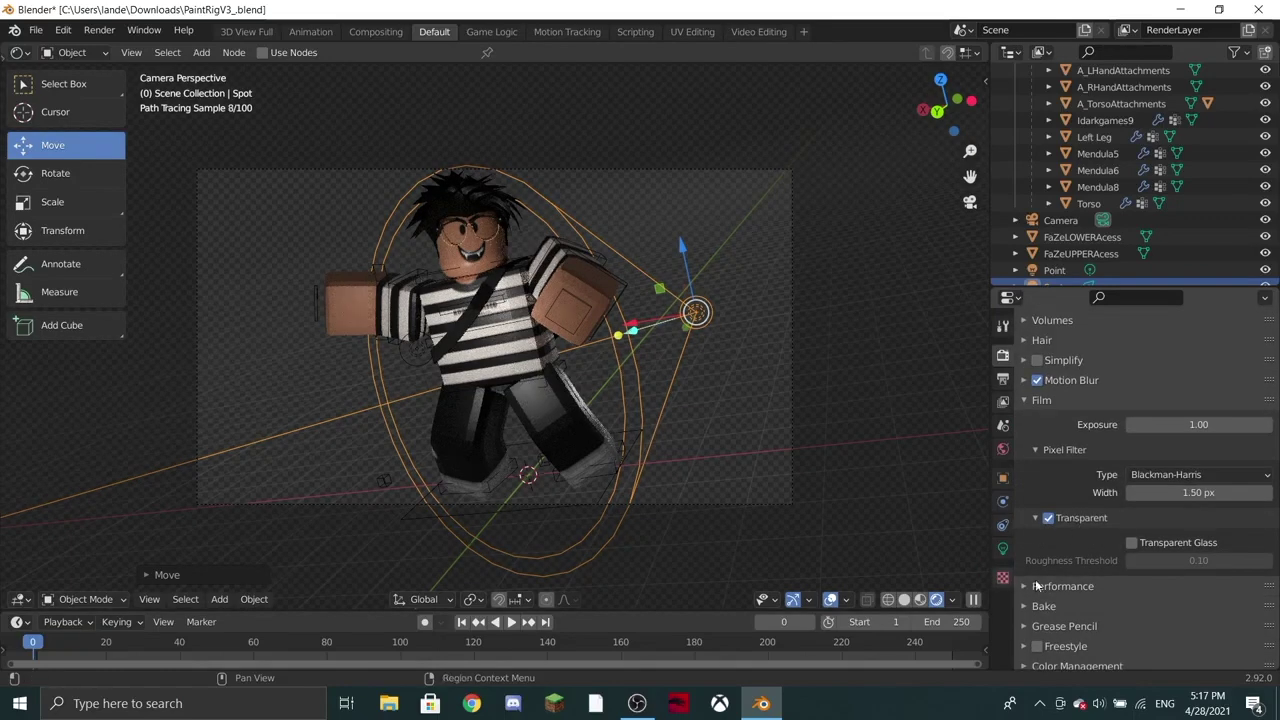
# Step: Search the render properties for "Shadow"
pyautogui.scroll(-1, 1057, 521)
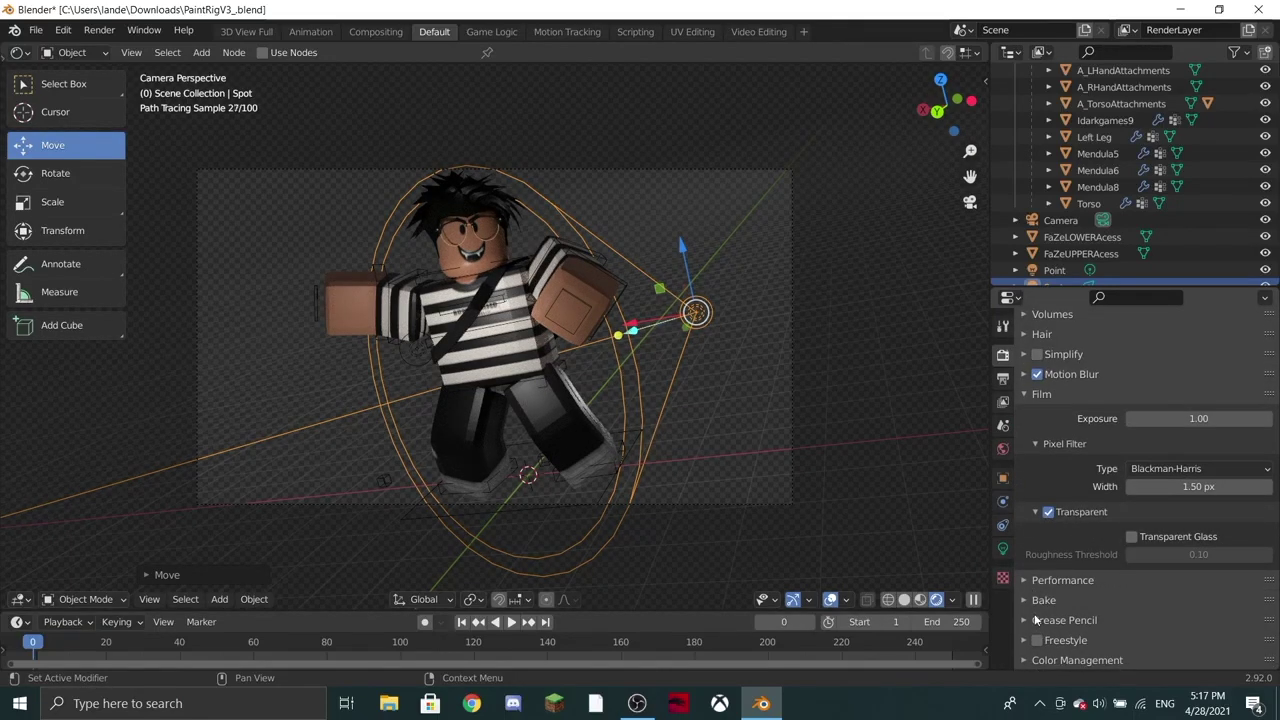
pyautogui.scroll(10, 1072, 363)
pyautogui.click(1116, 300)
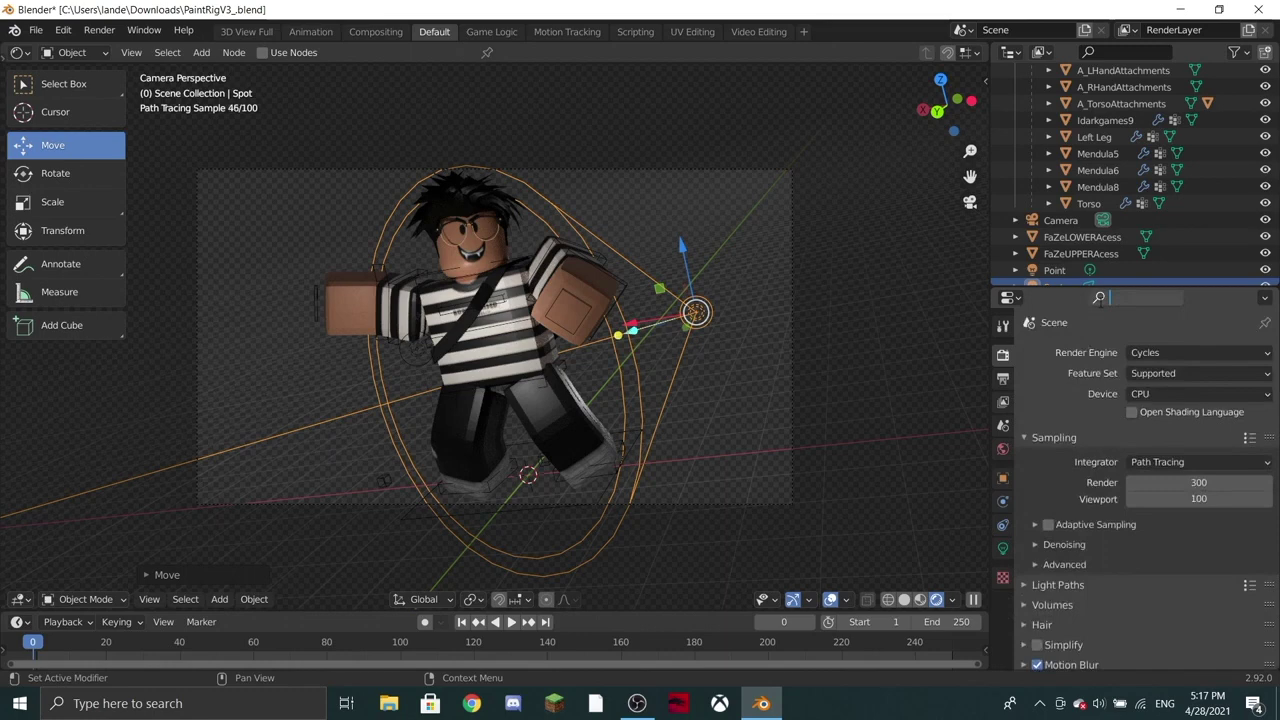
pyautogui.write('Shawdo')
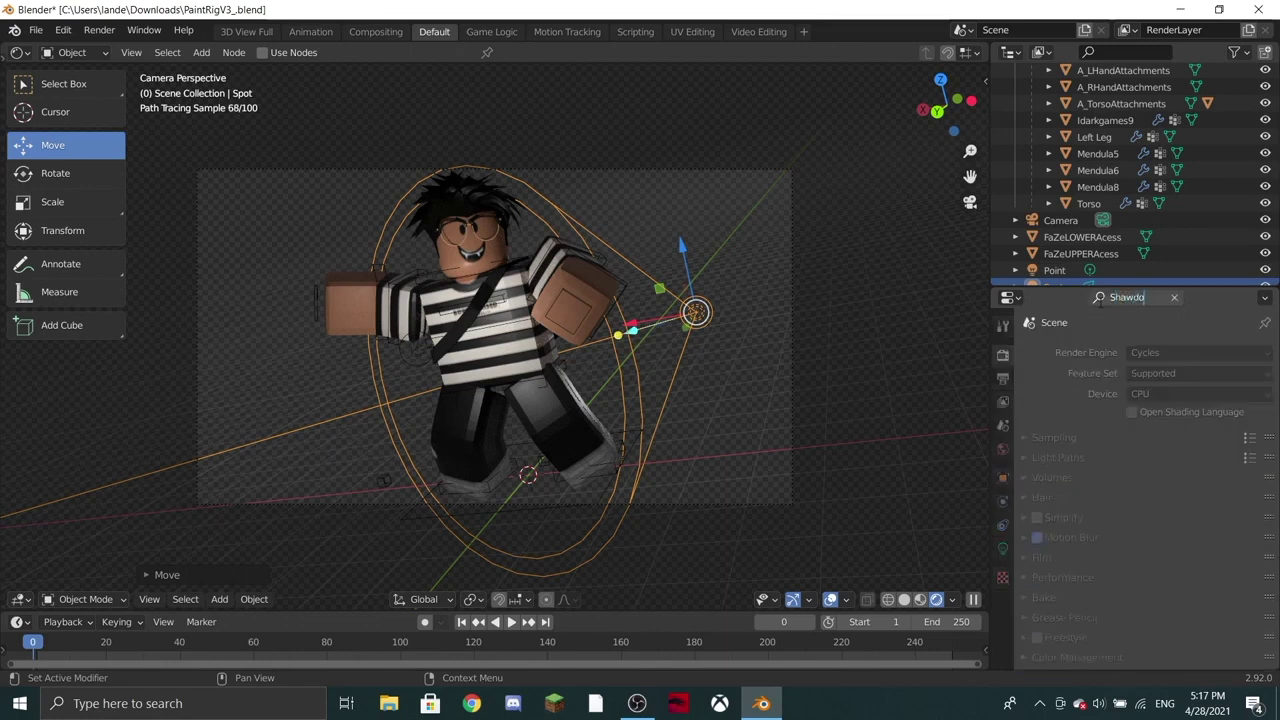
pyautogui.press('BackSpace')
pyautogui.press('BackSpace')
pyautogui.press('BackSpace')
pyautogui.press('BackSpace')
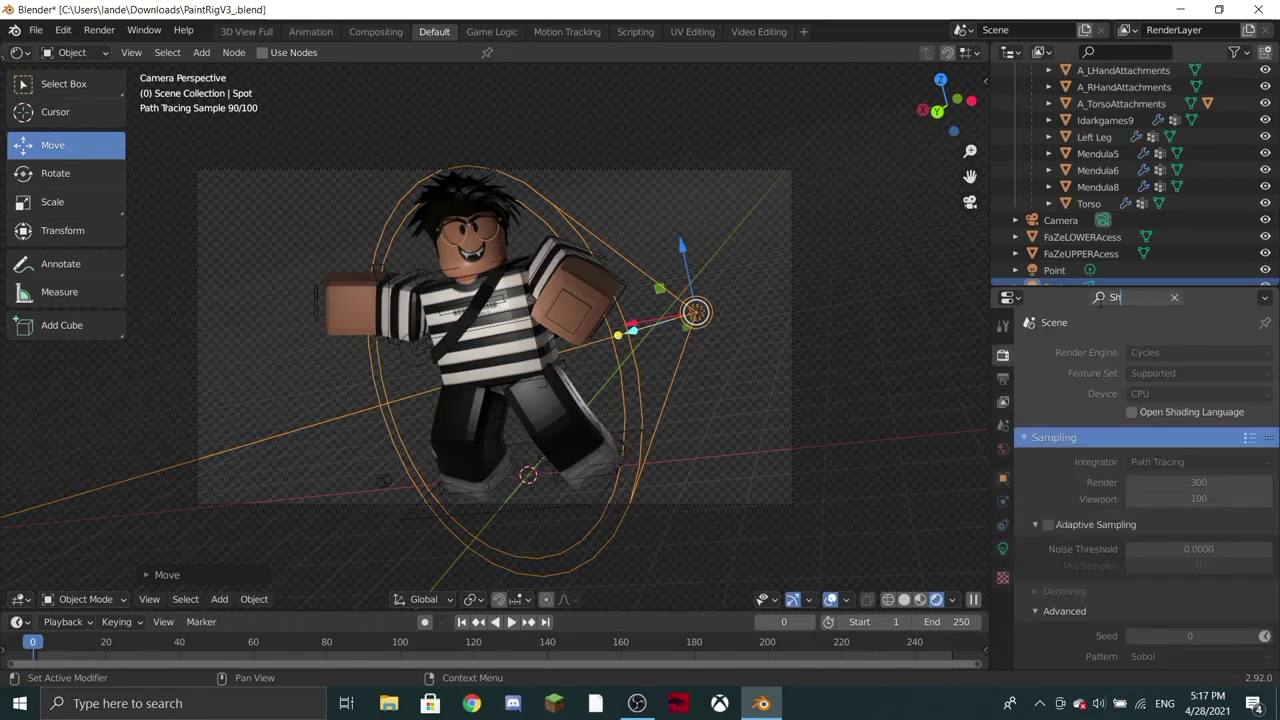
pyautogui.write('awdow')
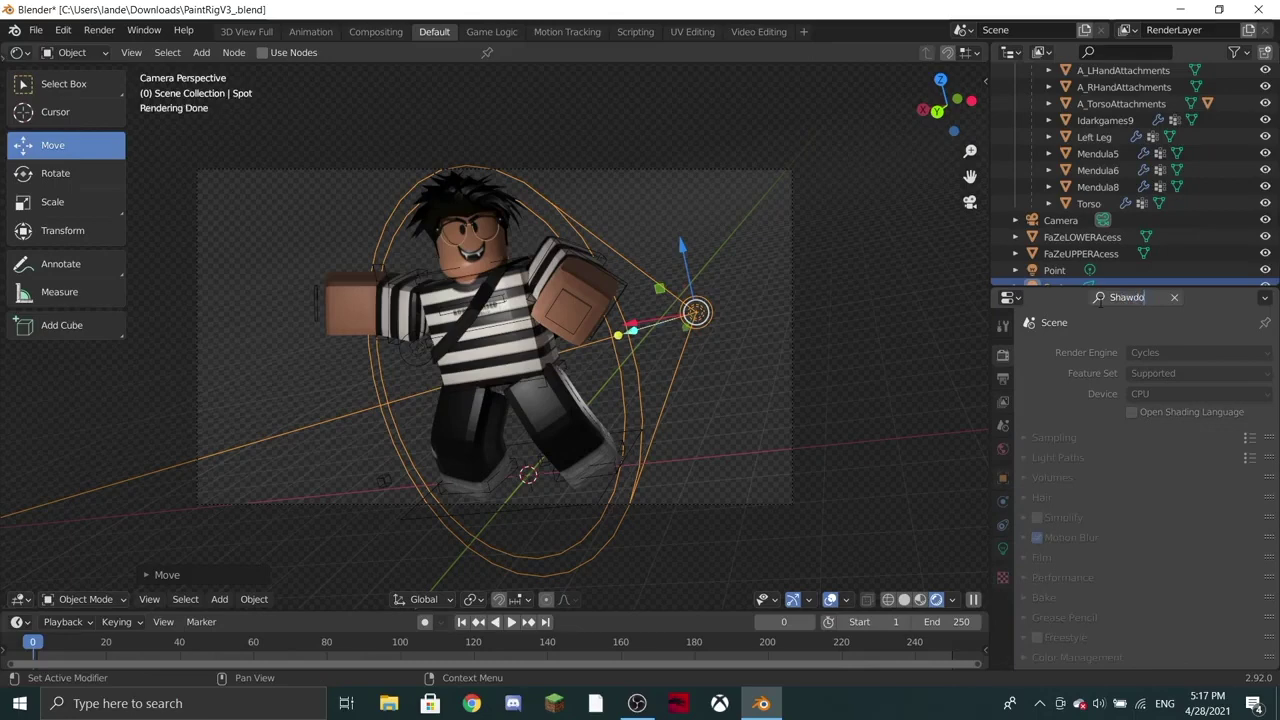
pyautogui.press('BackSpace')
pyautogui.press('BackSpace')
pyautogui.press('BackSpace')
pyautogui.write('dow')
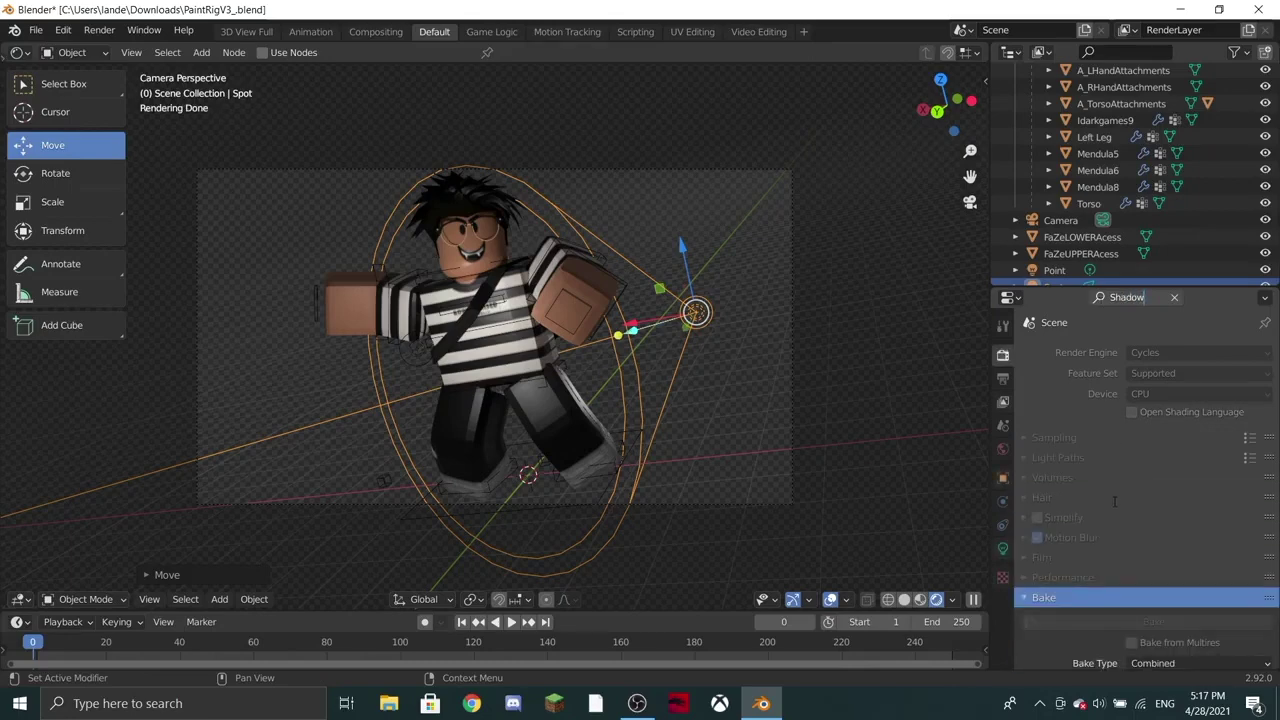
# Step: Check the view layer, world, object, physics, constraint, light and texture properties for settings matching the shadow search
pyautogui.click(1003, 401)
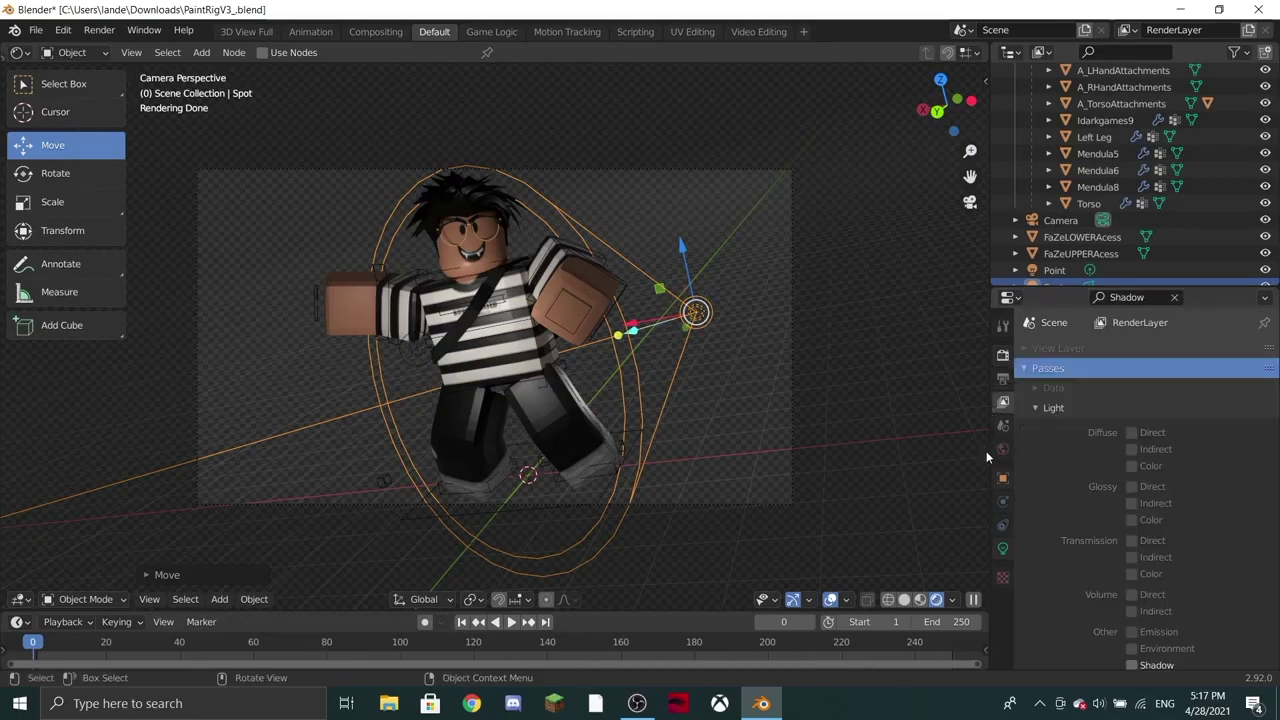
pyautogui.click(1003, 450)
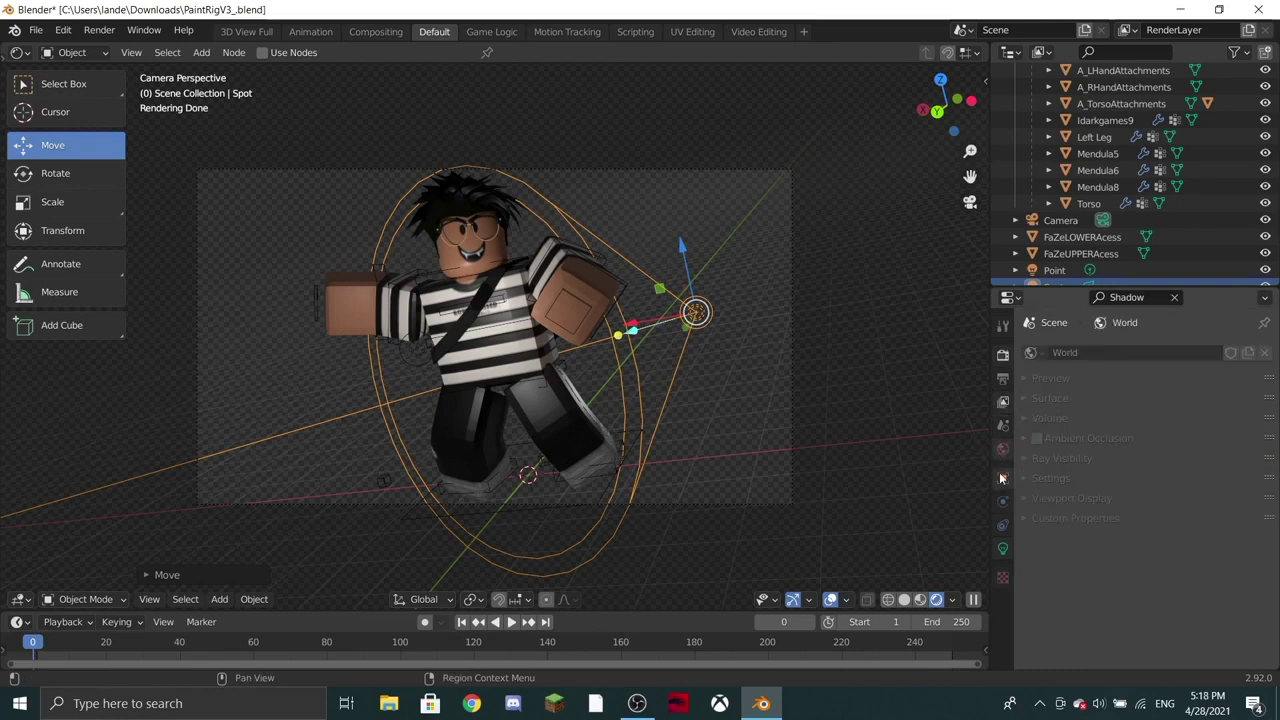
pyautogui.click(1003, 484)
pyautogui.click(1002, 457)
pyautogui.click(1000, 487)
pyautogui.click(1001, 505)
pyautogui.click(998, 527)
pyautogui.click(1001, 546)
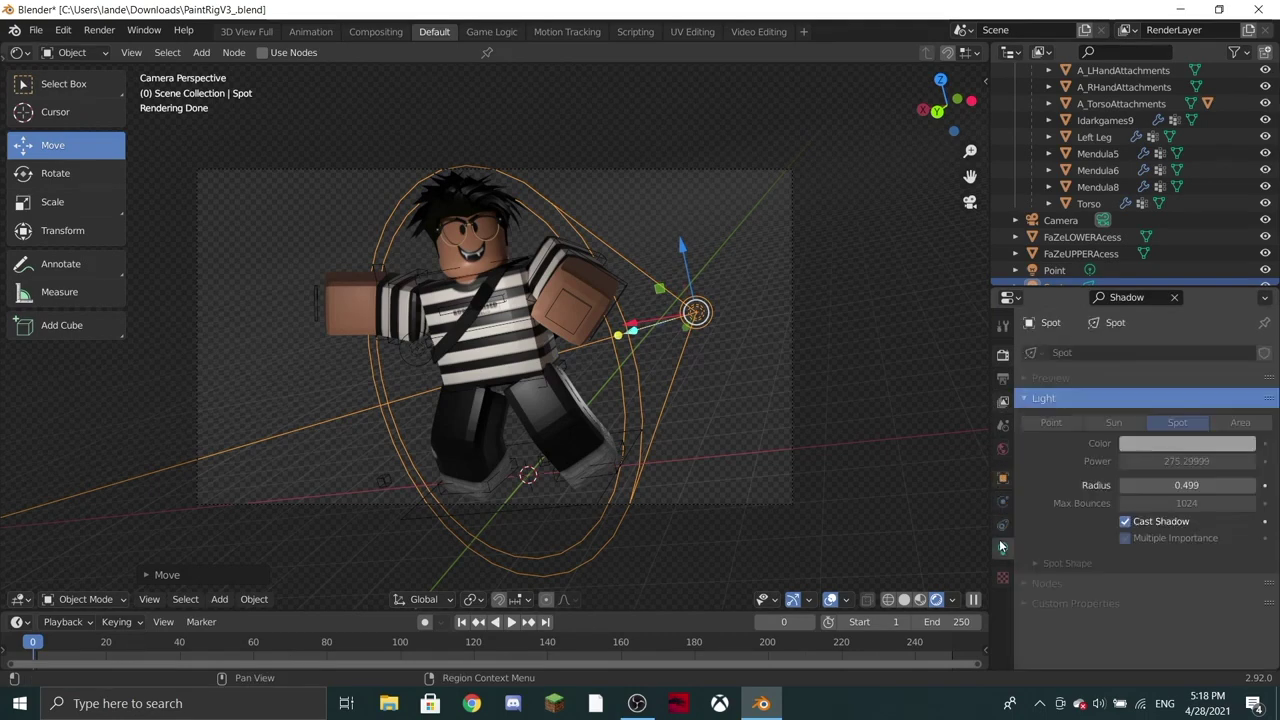
pyautogui.click(1002, 576)
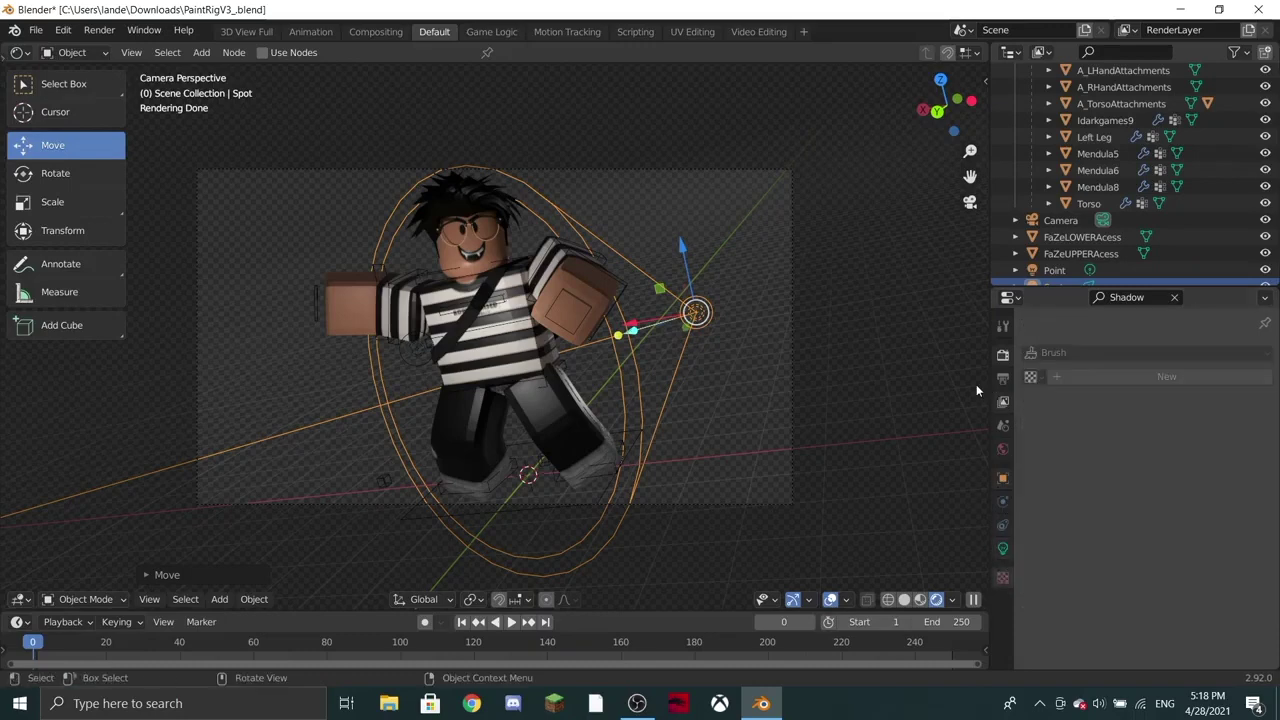
# Step: Deselect the Spot light and render the camera view as a still image
pyautogui.click(611, 144)
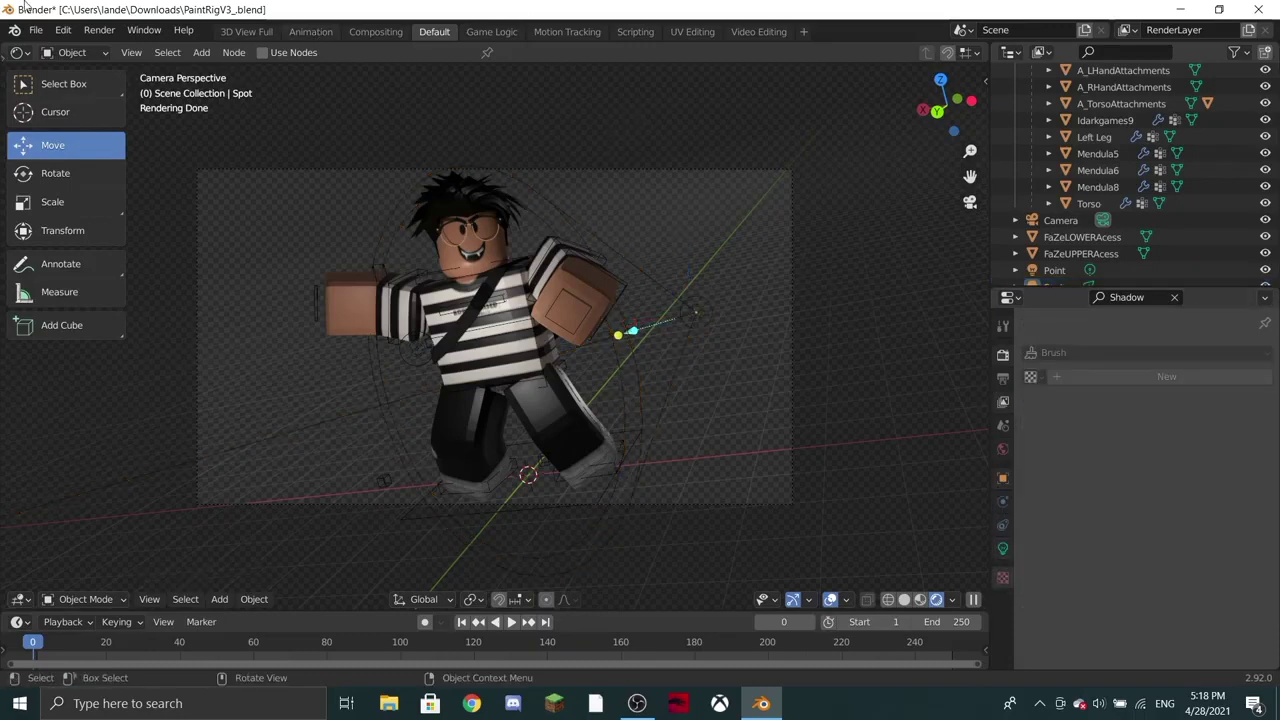
pyautogui.click(99, 31)
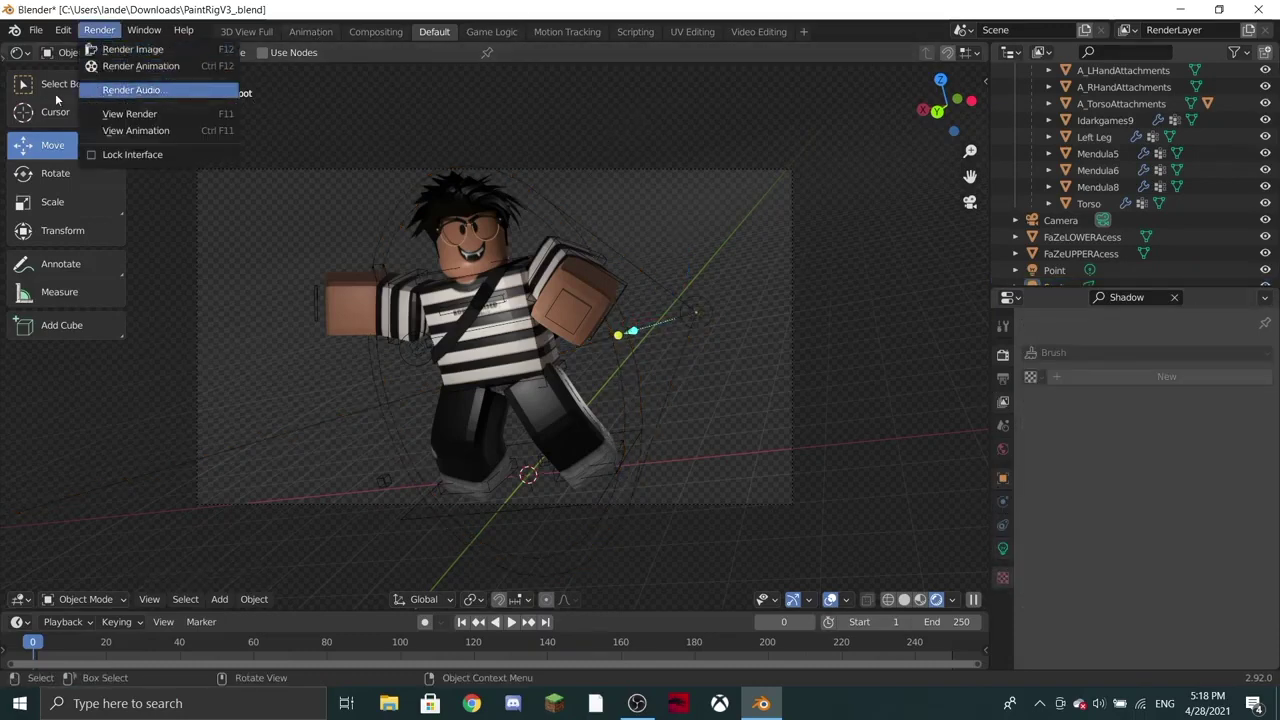
pyautogui.click(146, 50)
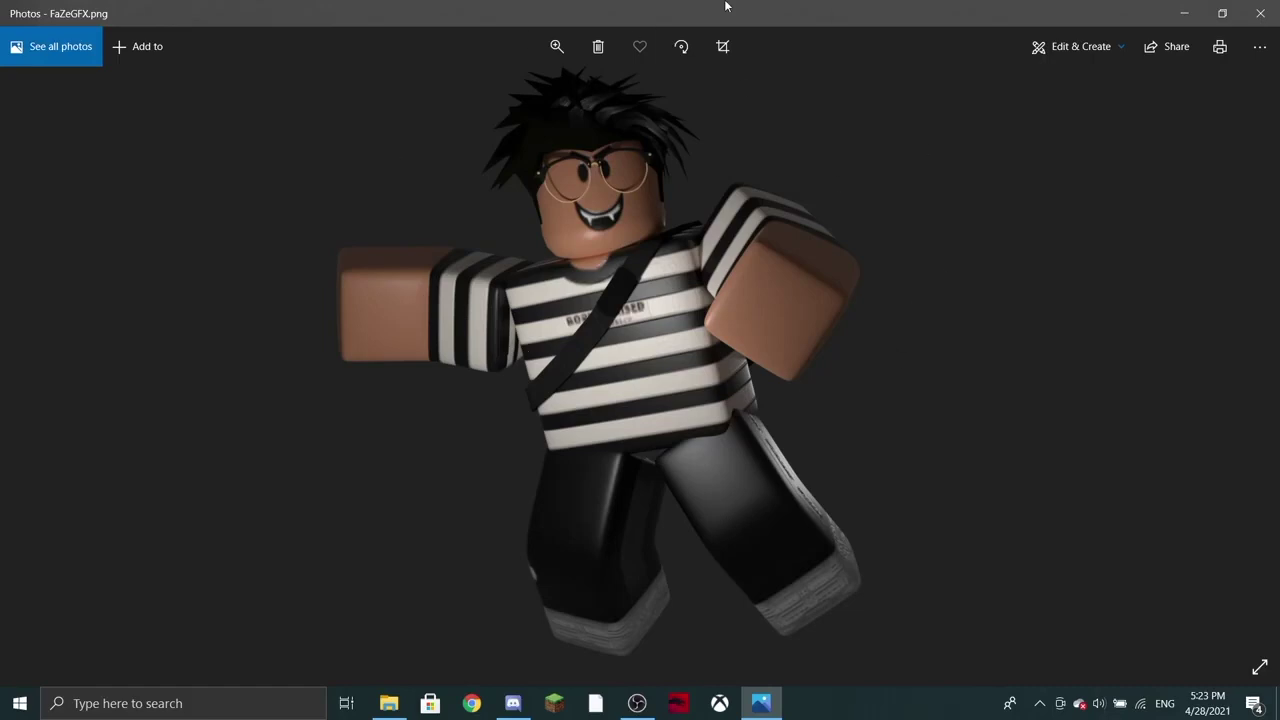
# Step: Compare the finished FaZeGFX.png with the other saved character renders in Photos, and return to it
pyautogui.press('Right')
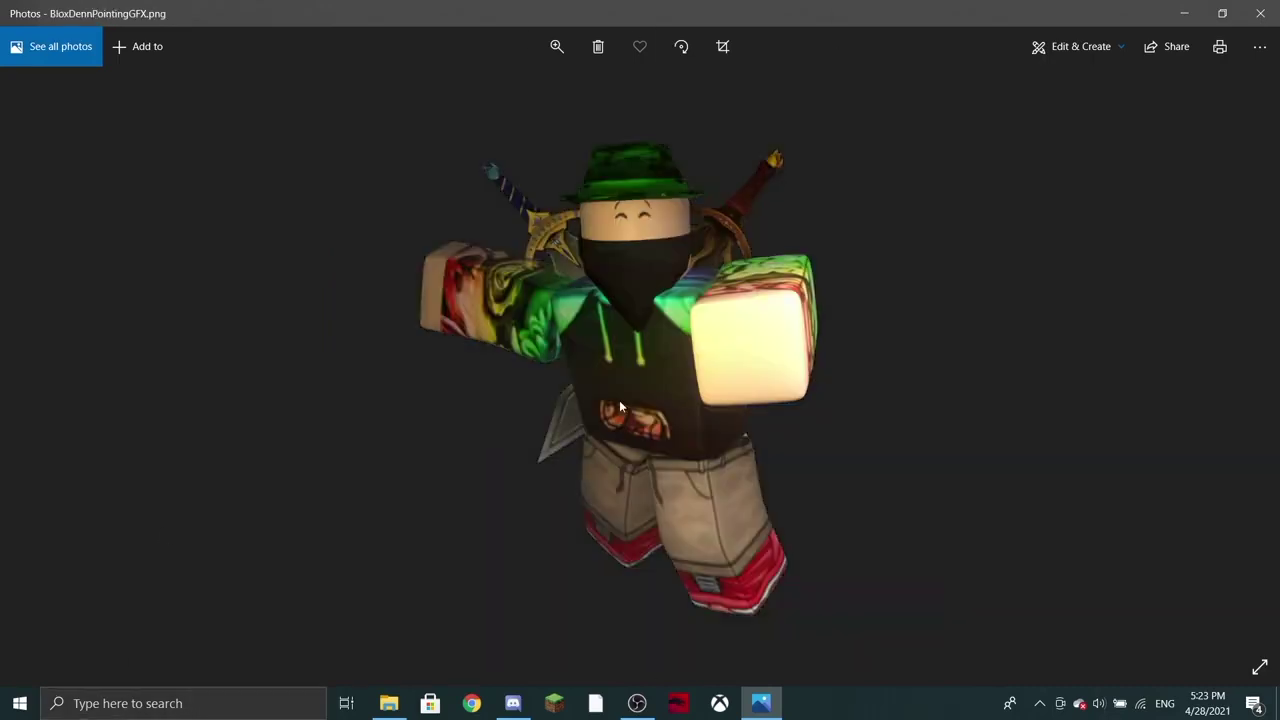
pyautogui.press('Right')
pyautogui.press('Right')
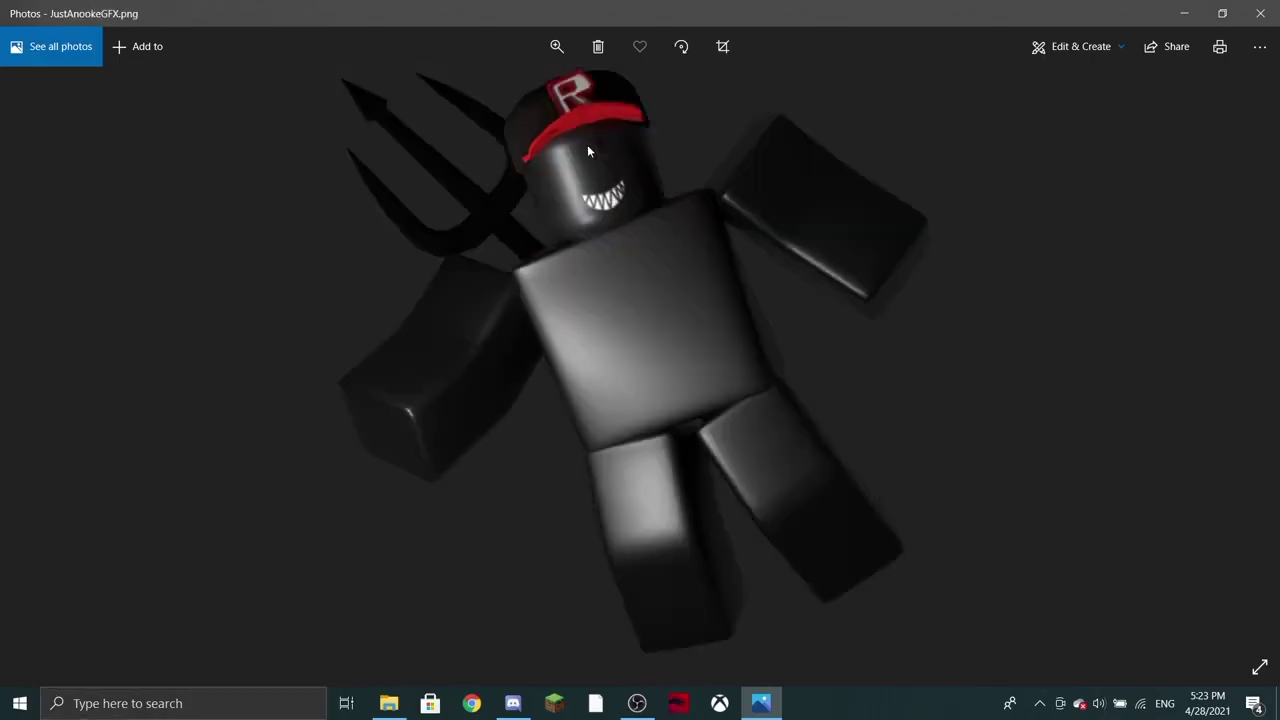
pyautogui.press('Right')
pyautogui.press('Left')
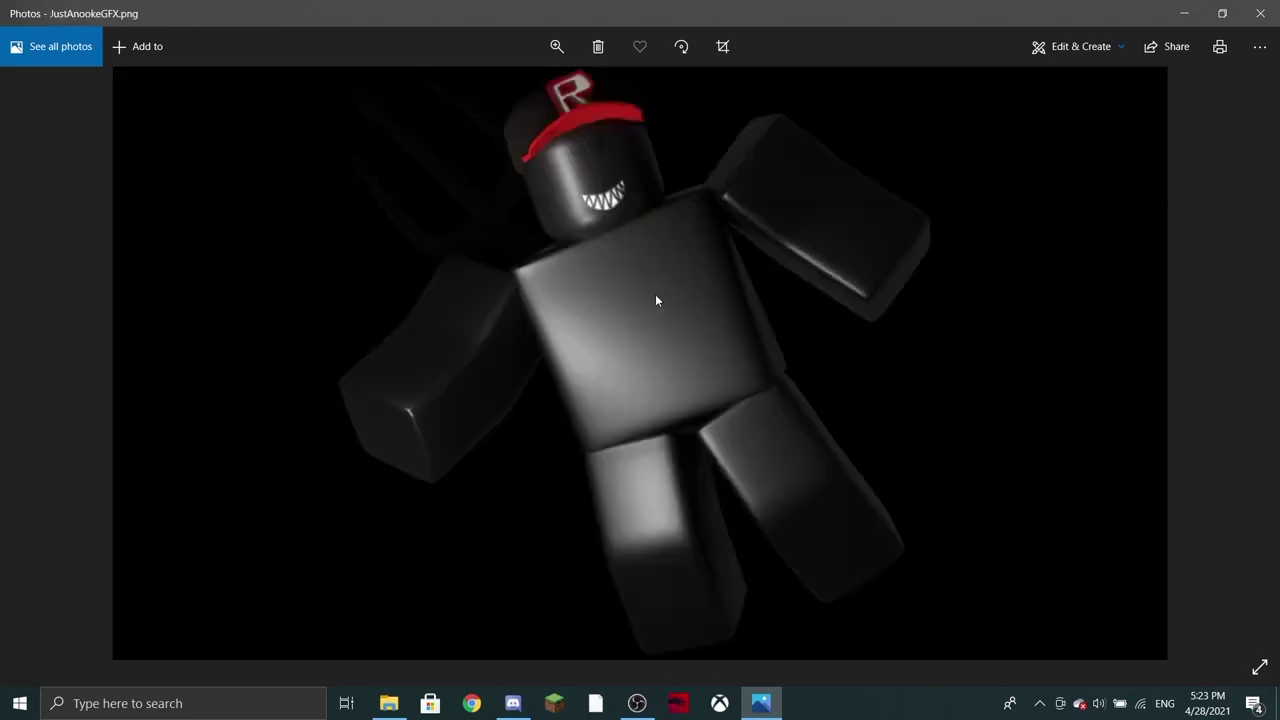
pyautogui.press('Left')
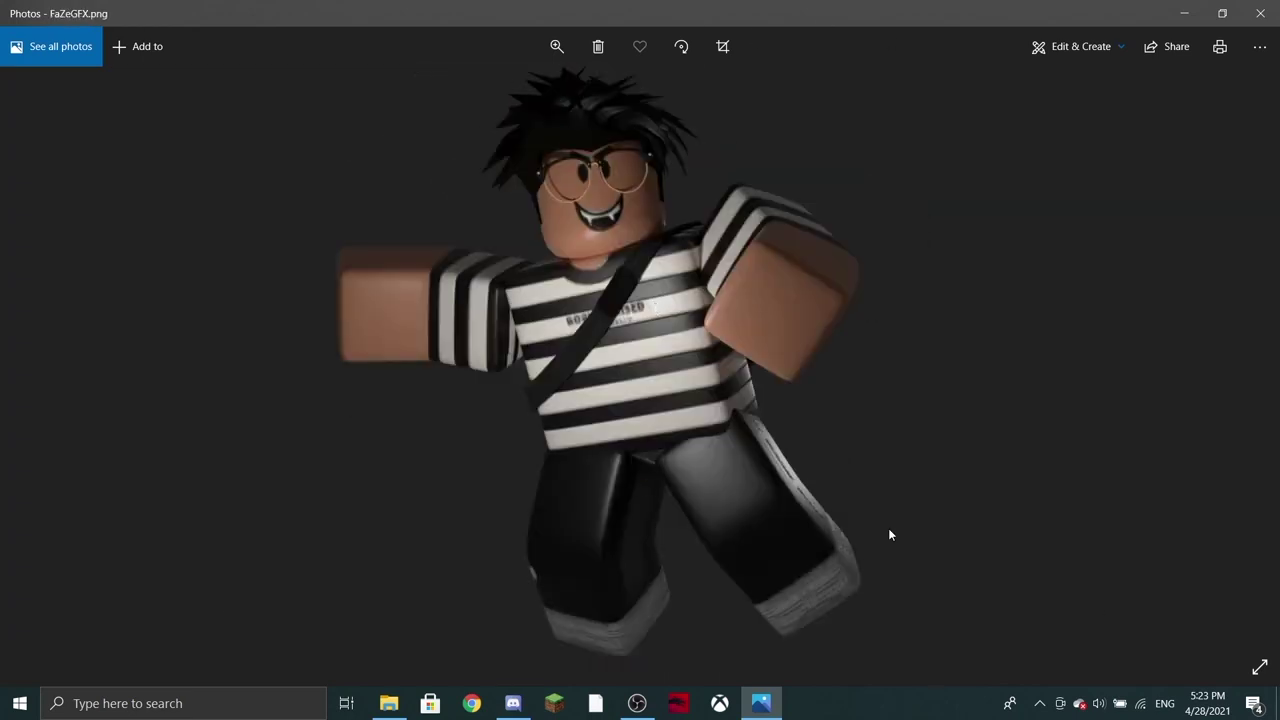